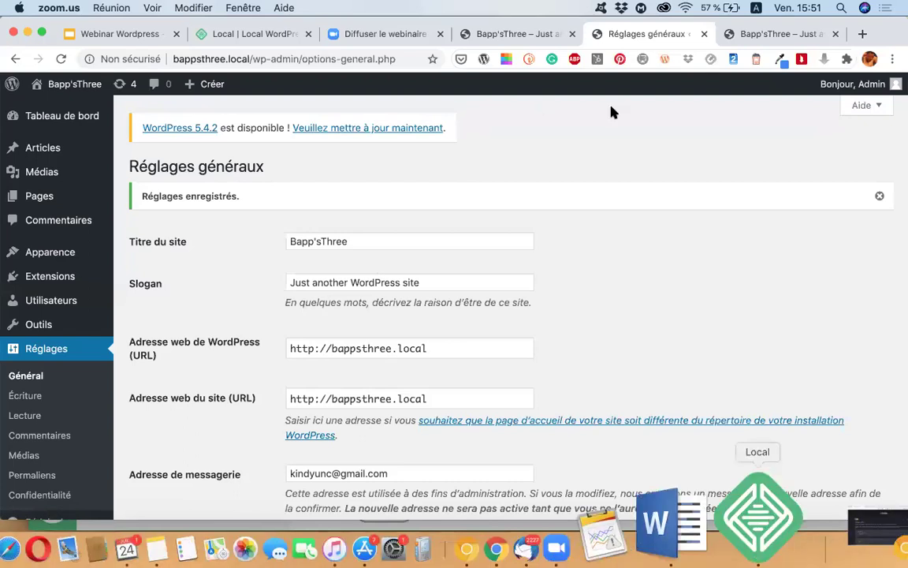
# Step: Close the Réglages généraux tab in Chrome and return to Local
pyautogui.click(704, 40)
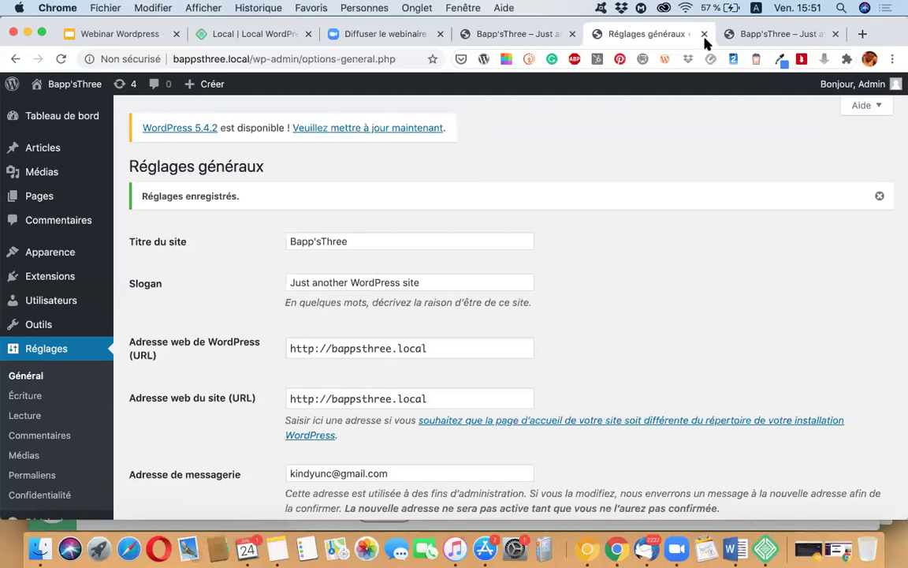
pyautogui.click(704, 34)
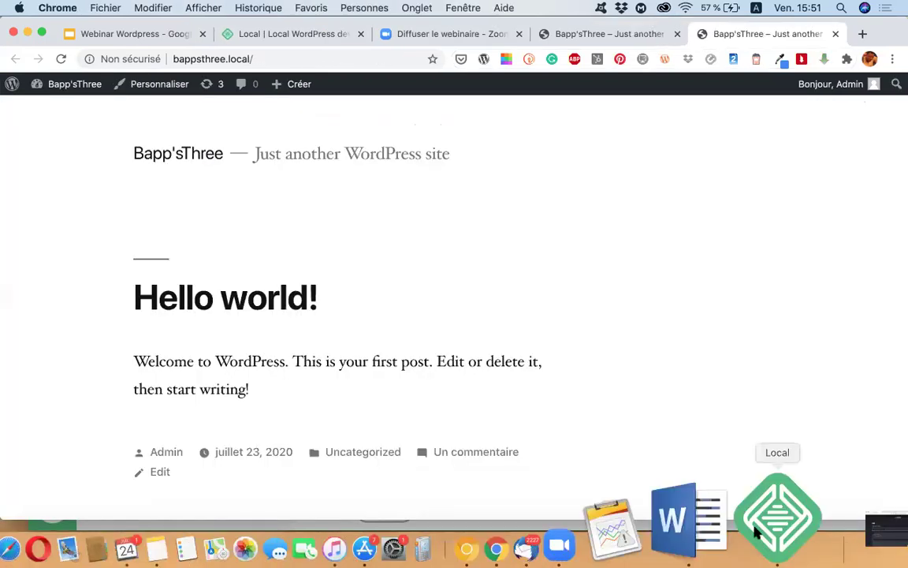
pyautogui.click(757, 524)
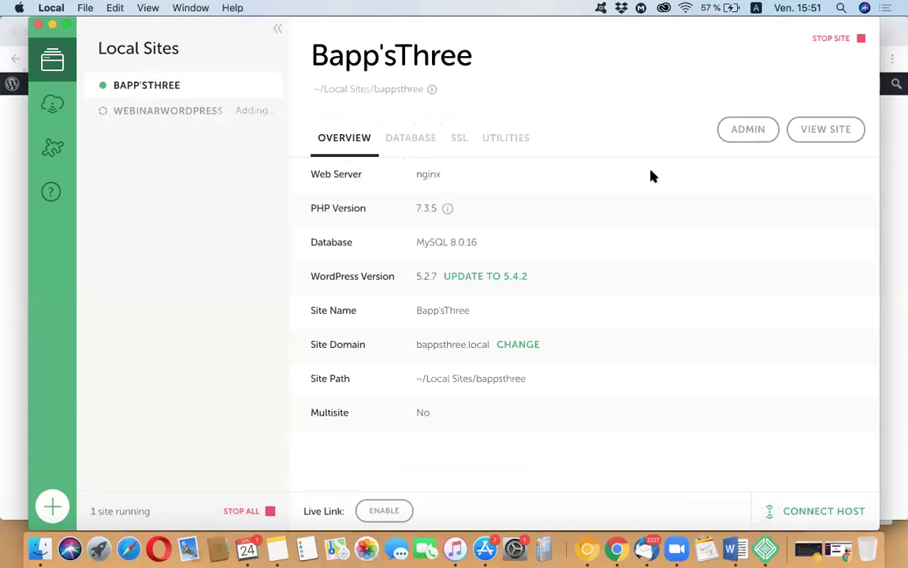
# Step: Try repeatedly to open the Bapp'sThree site's WordPress admin from Local
pyautogui.click(748, 129)
pyautogui.click(749, 134)
pyautogui.click(734, 129)
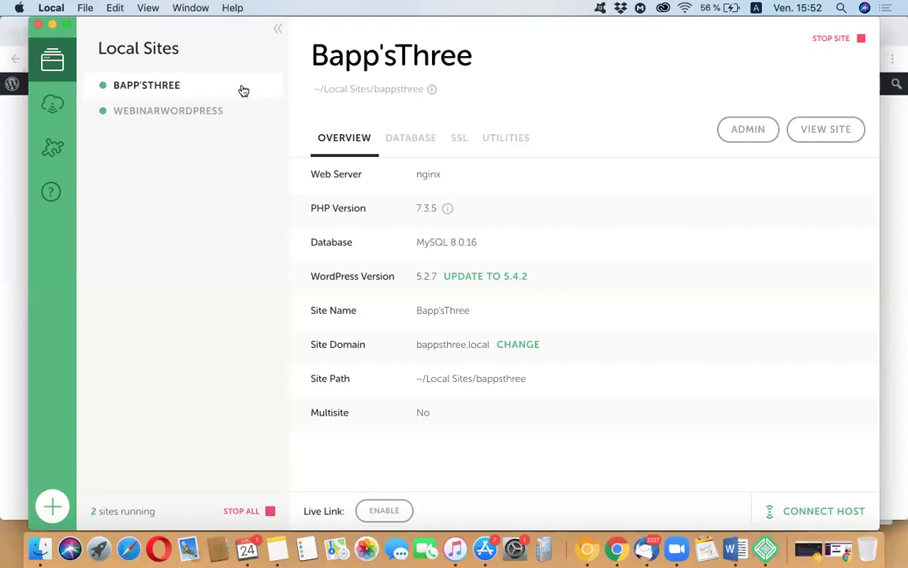
# Step: Select WEBINARWORDPRESS and check its Database, SSL and Utilities (MailHog) details
pyautogui.click(158, 115)
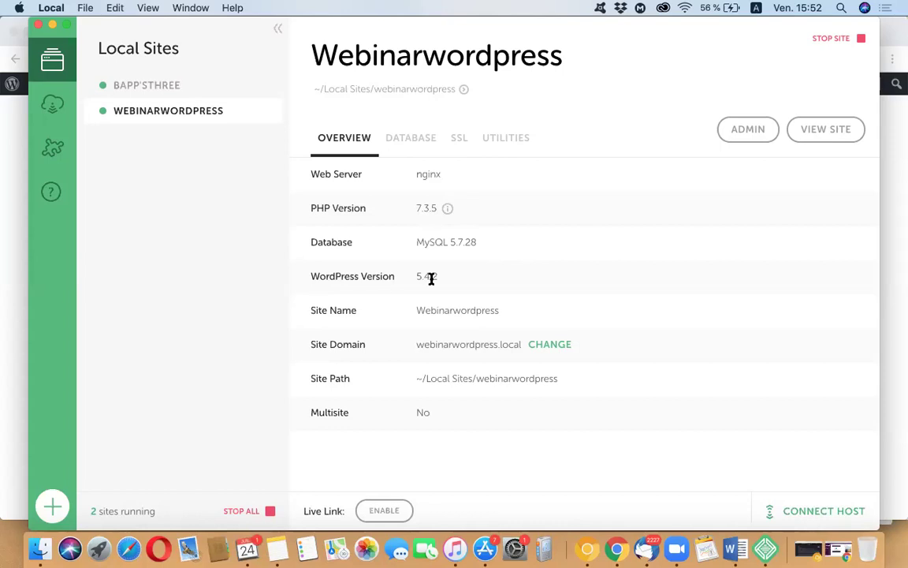
pyautogui.click(414, 139)
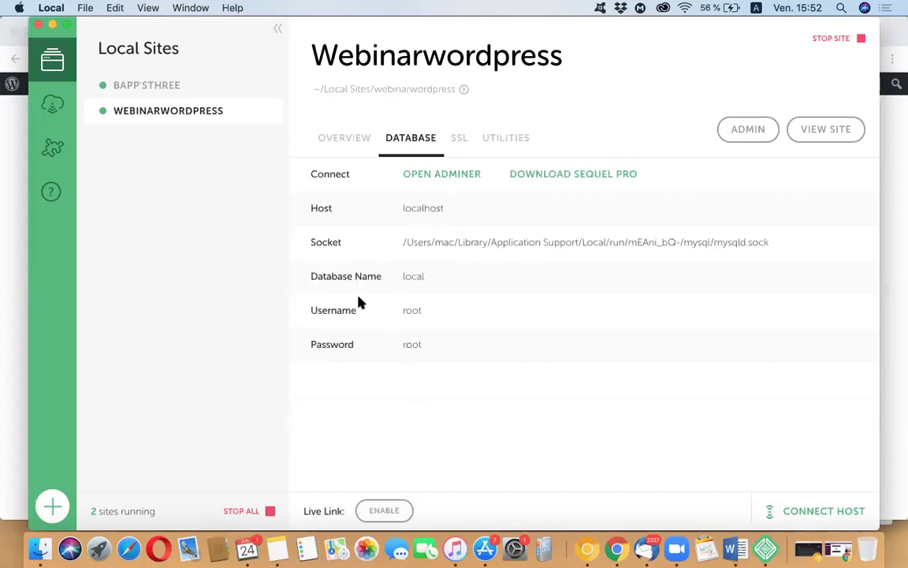
pyautogui.click(462, 139)
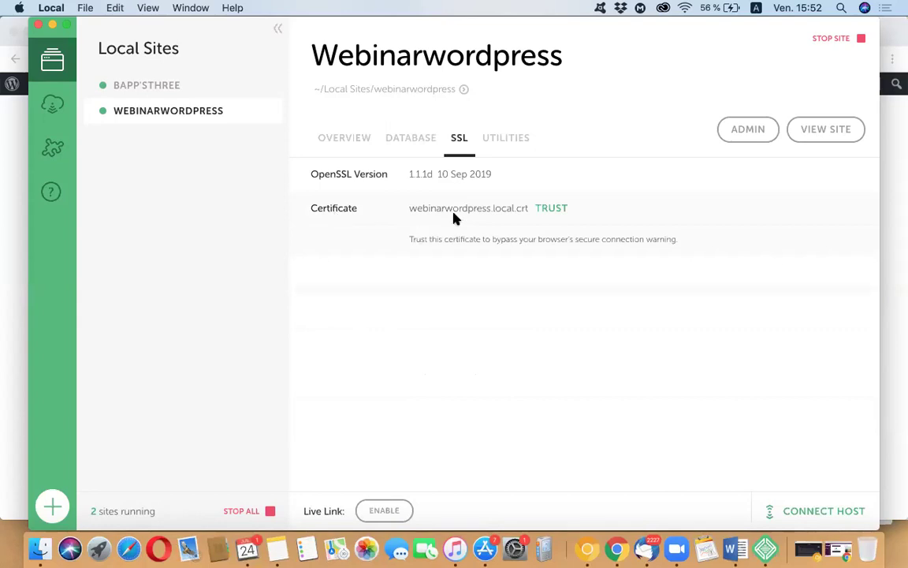
pyautogui.click(506, 138)
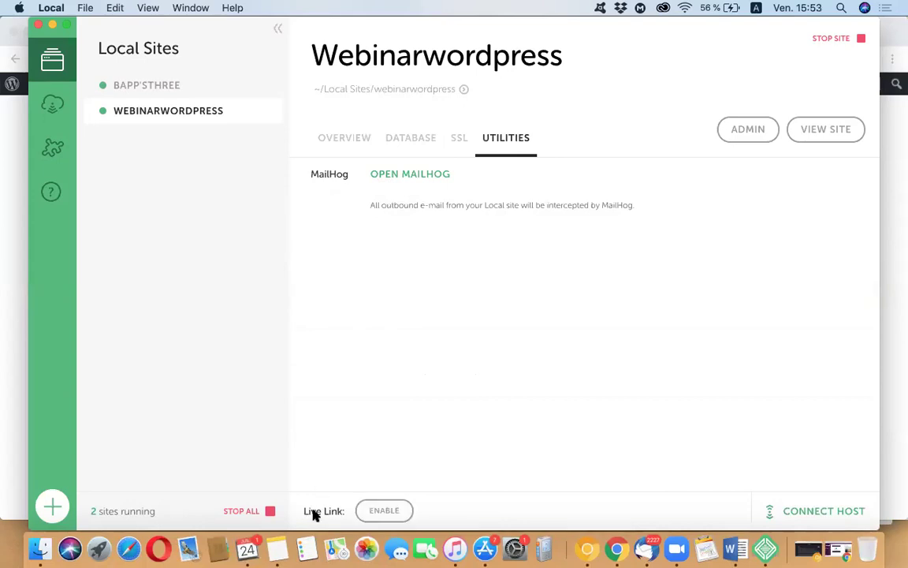
# Step: Enable Live Link for Webinarwordpress and copy its ngrok address
pyautogui.click(383, 511)
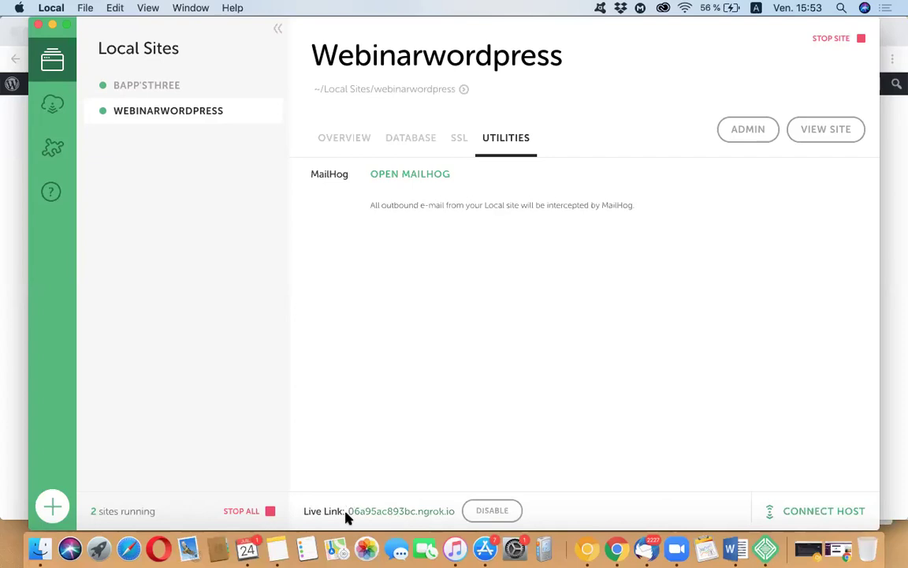
pyautogui.doubleClick(410, 511)
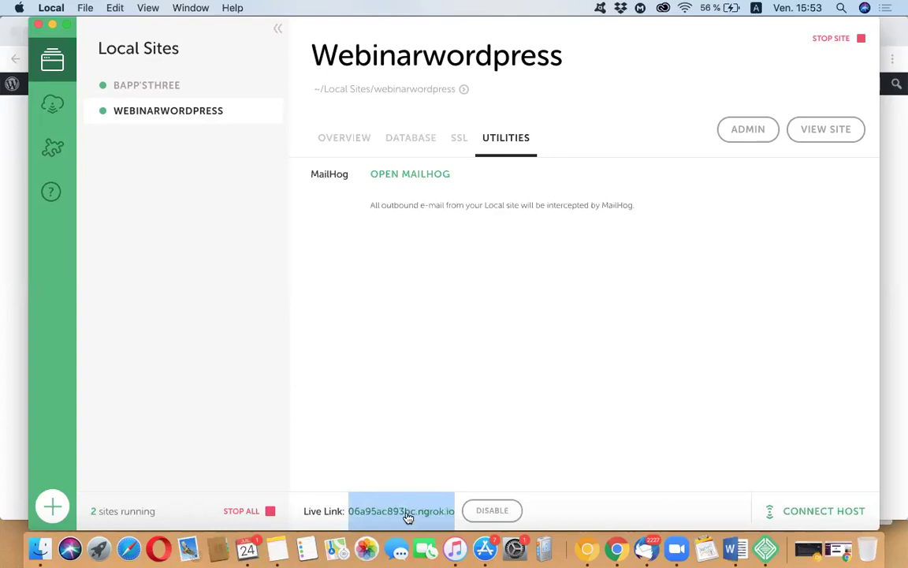
pyautogui.press('super+c')
# Step: Load the copied ngrok address in a new Chrome tab, then return to Local's Overview
pyautogui.press('super+Tab')
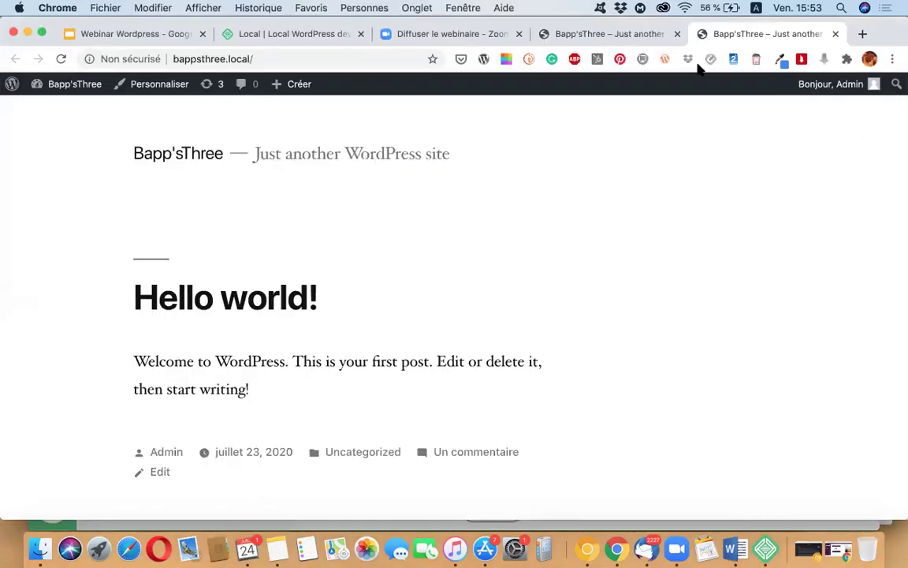
pyautogui.press('super+t')
pyautogui.press('super+v')
pyautogui.press('Return')
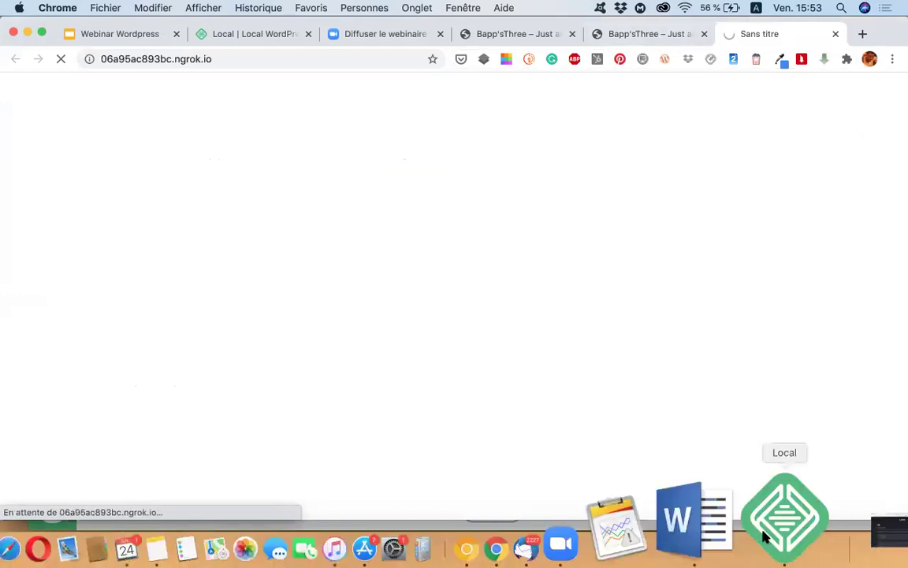
pyautogui.click(763, 519)
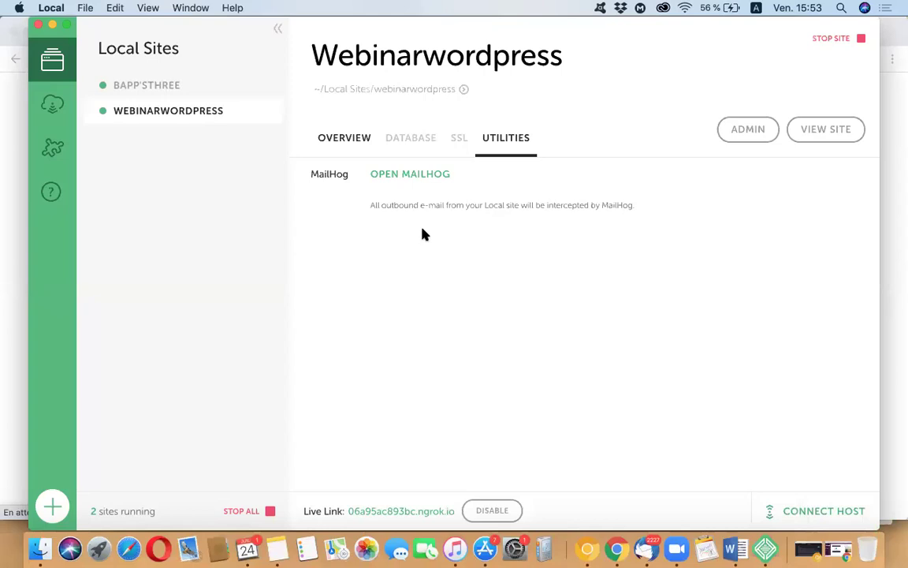
pyautogui.click(199, 113)
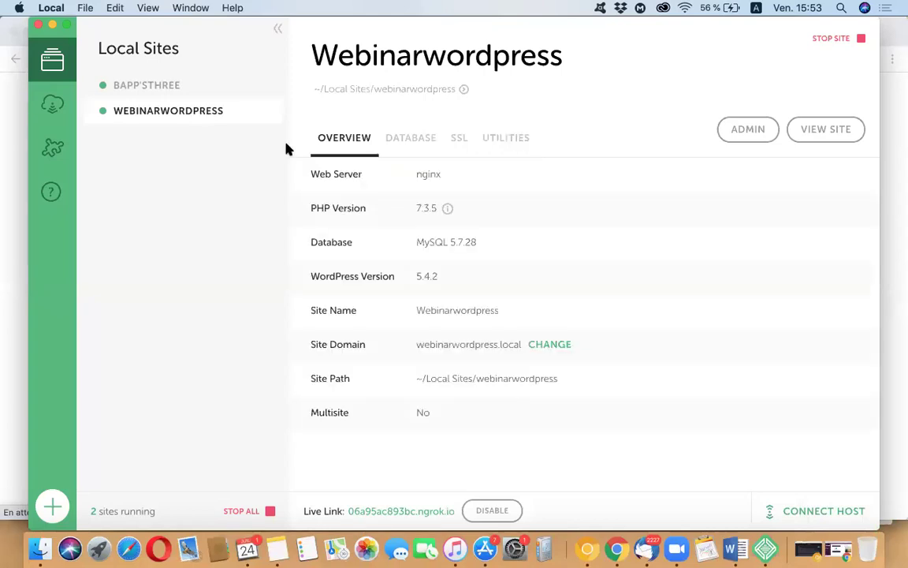
# Step: View the Webinarwordpress front end, dismiss the translation prompt, and go back to Local
pyautogui.click(817, 133)
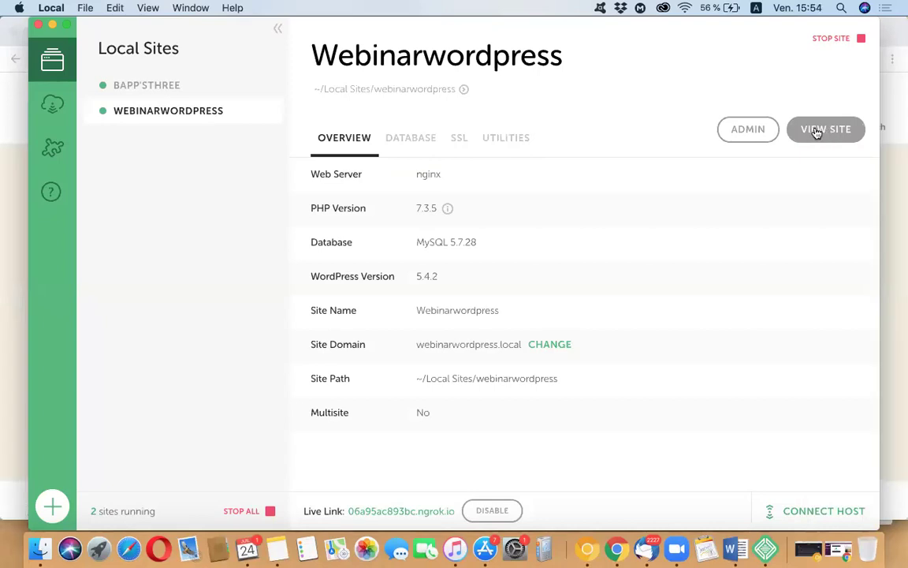
pyautogui.click(817, 130)
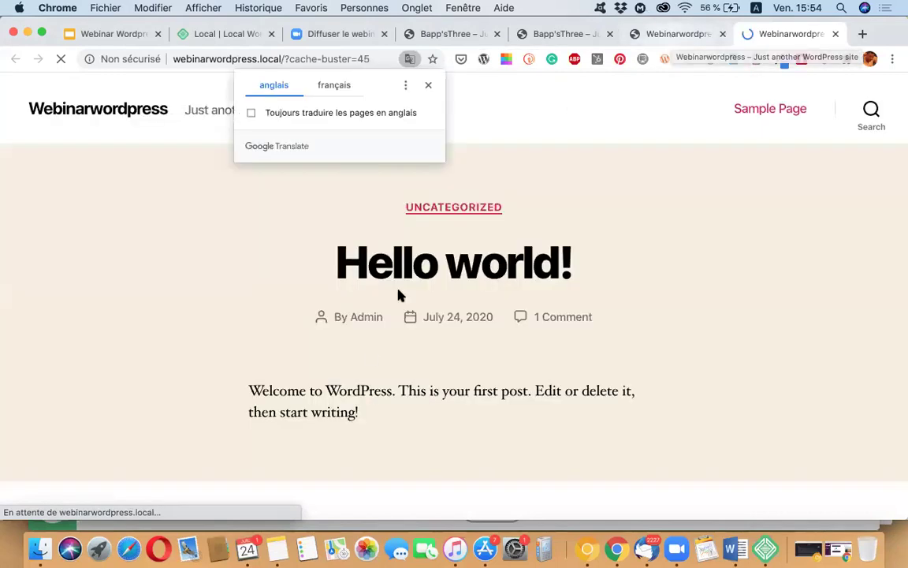
pyautogui.scroll(-10, 370, 355)
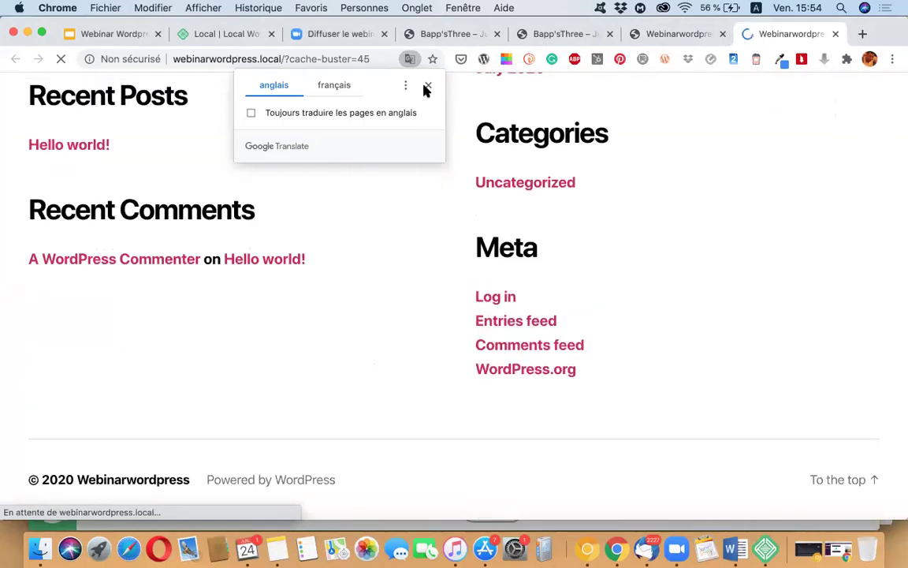
pyautogui.click(428, 86)
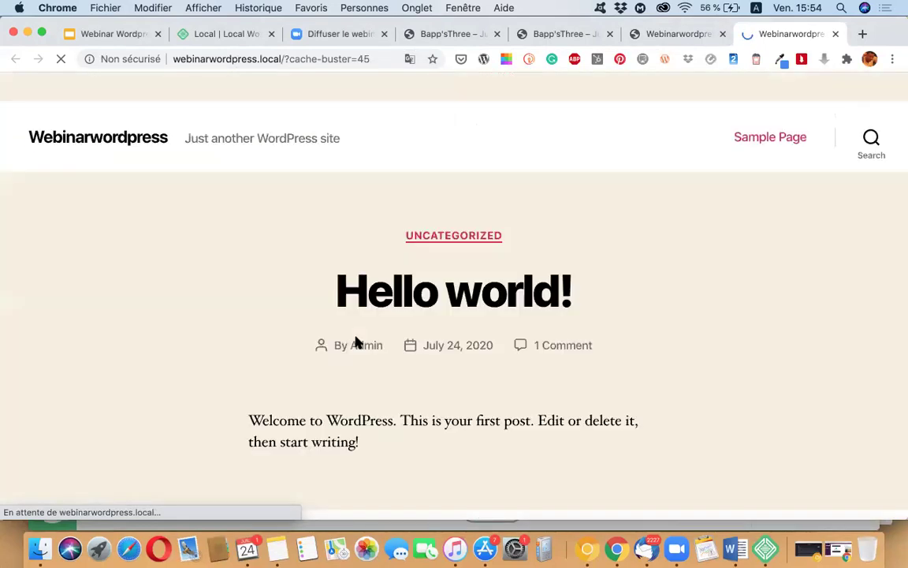
pyautogui.scroll(10, 359, 336)
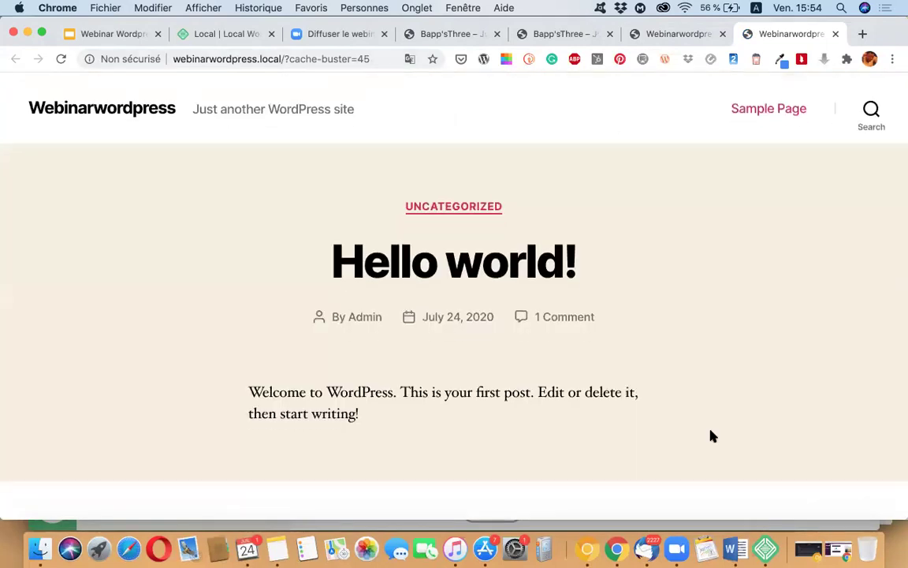
pyautogui.click(765, 546)
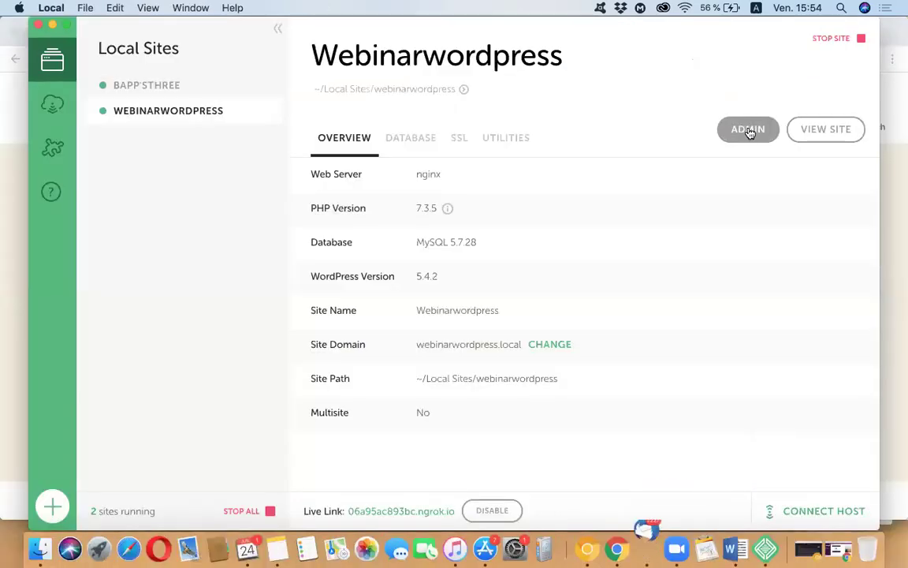
# Step: Bring up the Webinarwordpress wp-login page from Local's ADMIN button
pyautogui.click(749, 131)
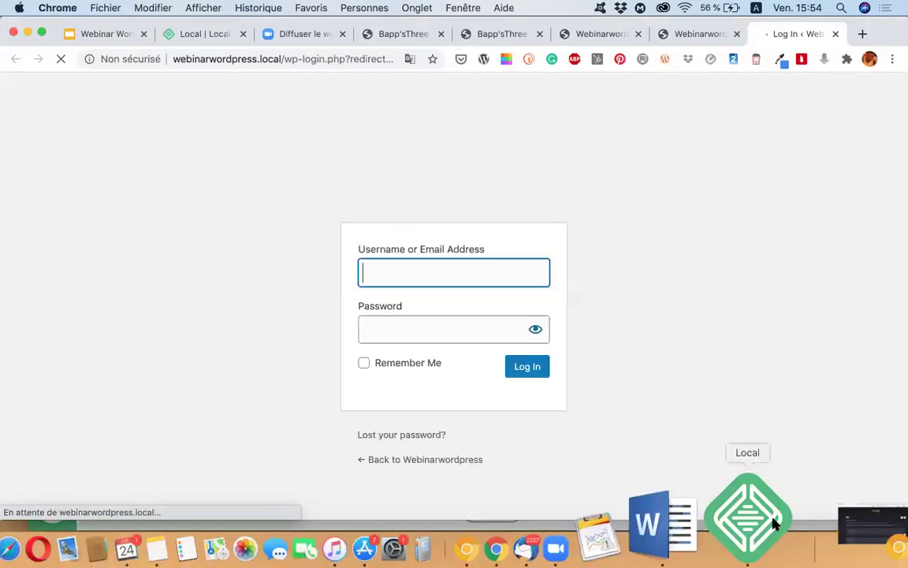
pyautogui.click(776, 525)
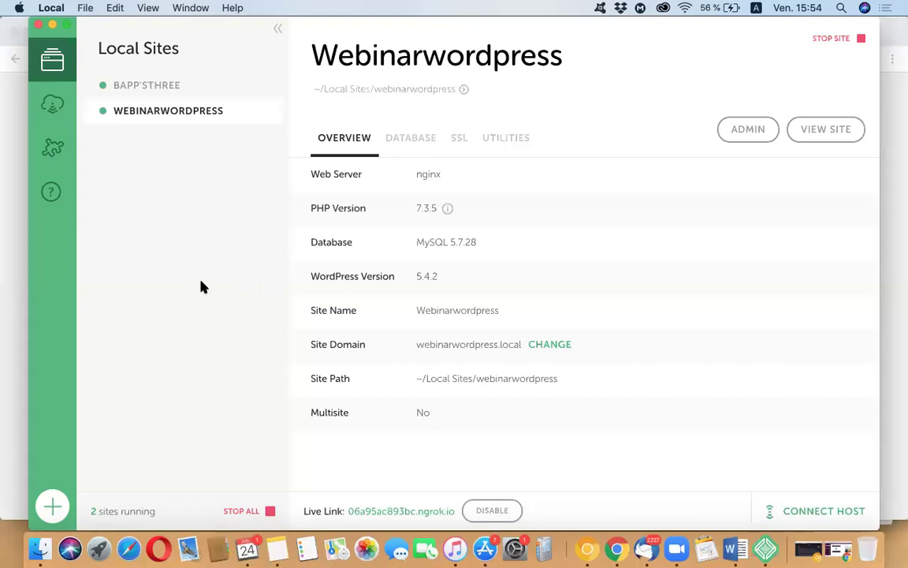
pyautogui.click(26, 248)
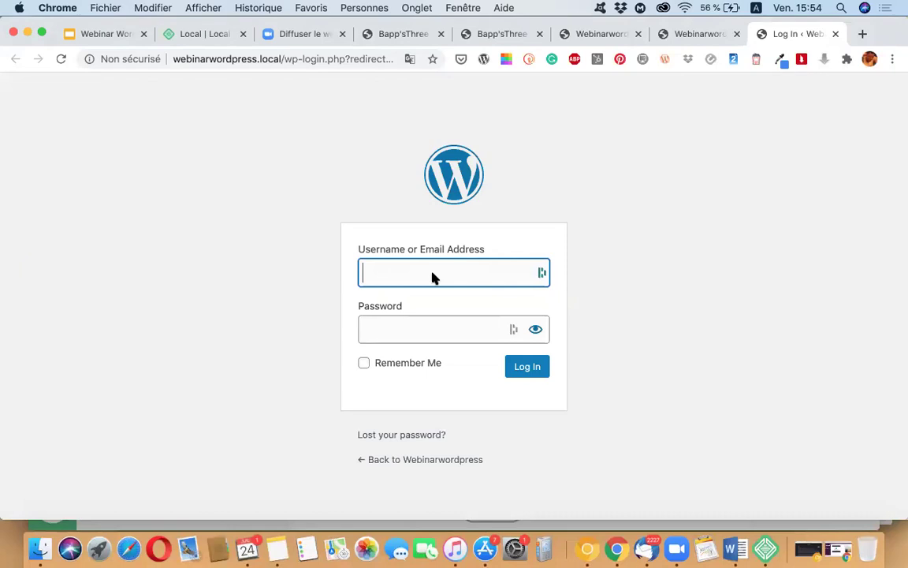
# Step: Log in with the administrator username and password to reach the Dashboard
pyautogui.write('Admin')
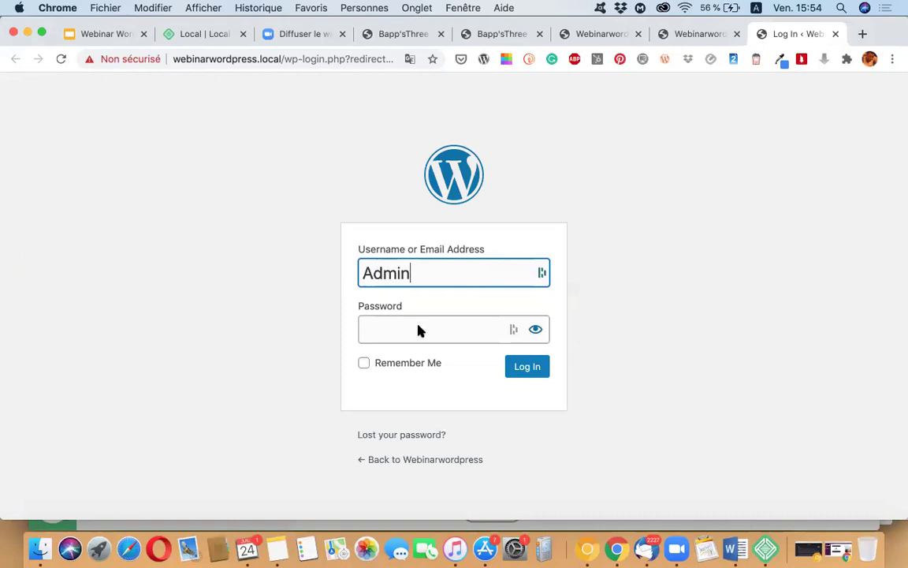
pyautogui.click(418, 332)
pyautogui.write('a')
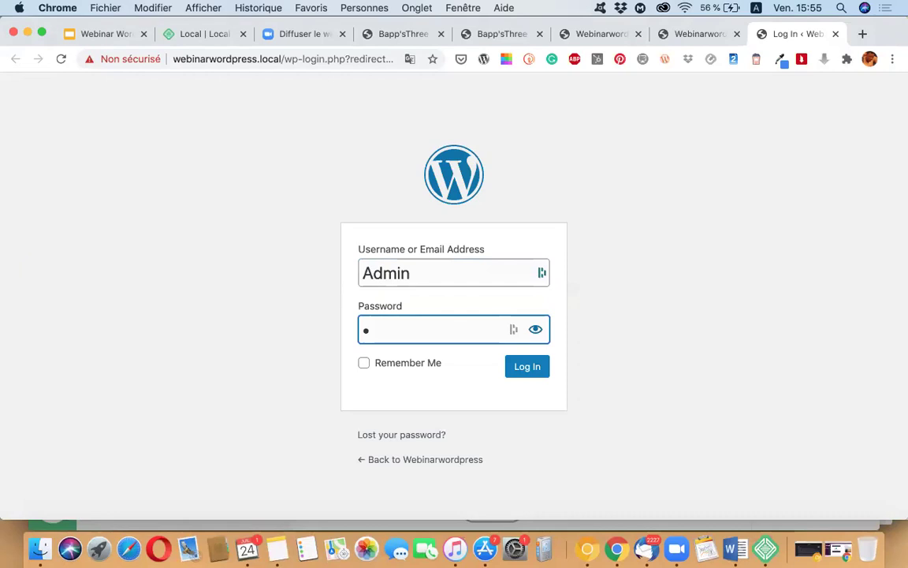
pyautogui.write('dmin')
pyautogui.click(517, 369)
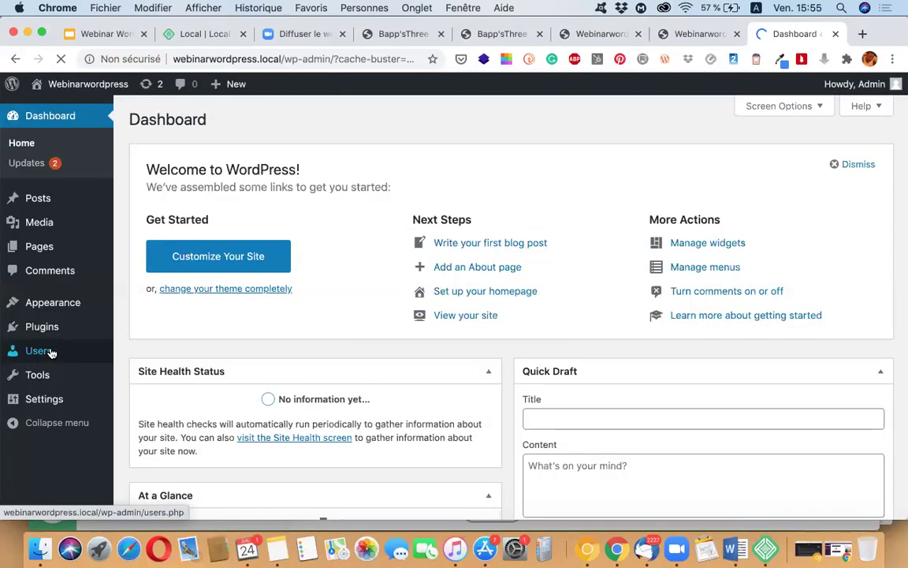
pyautogui.click(39, 351)
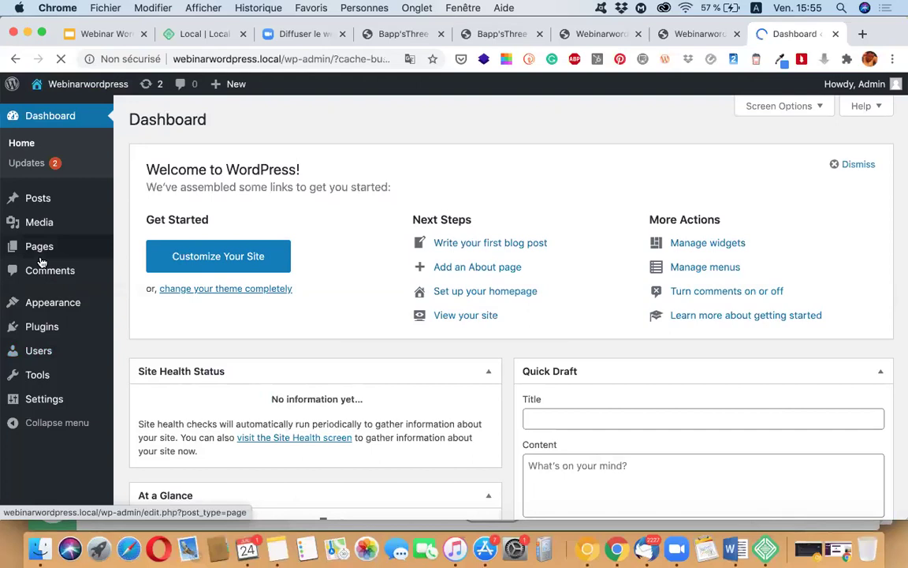
# Step: Go to Settings > General for Webinarwordpress
pyautogui.scroll(-1, 35, 375)
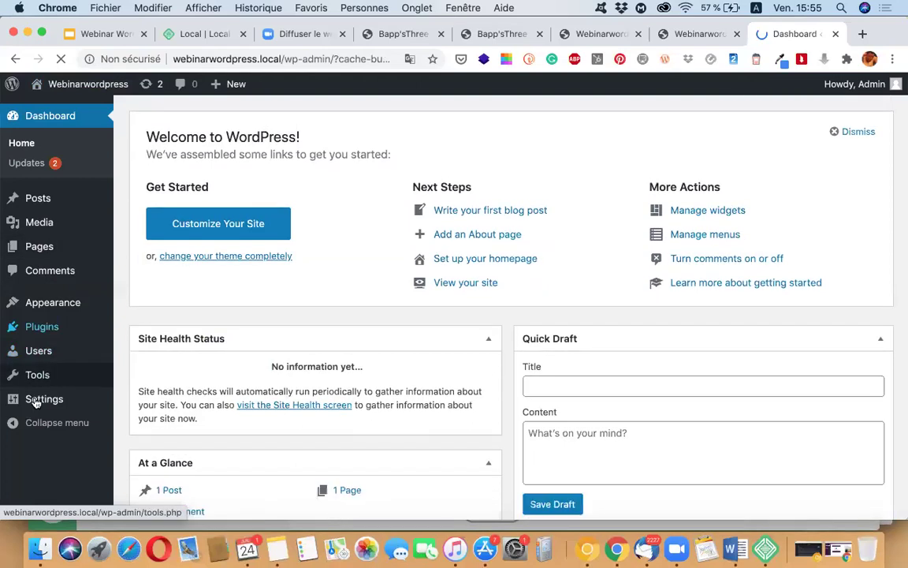
pyautogui.scroll(-2, 39, 402)
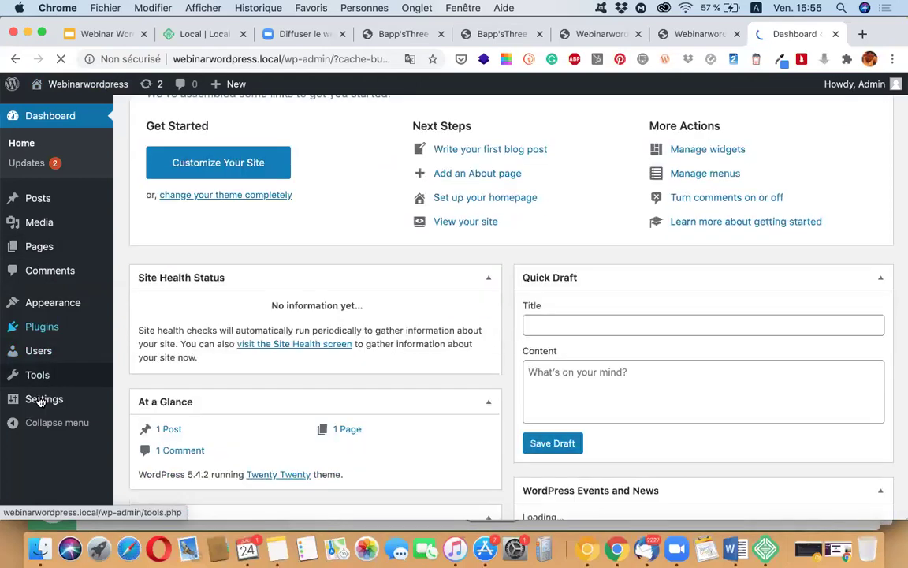
pyautogui.moveTo(46, 403)
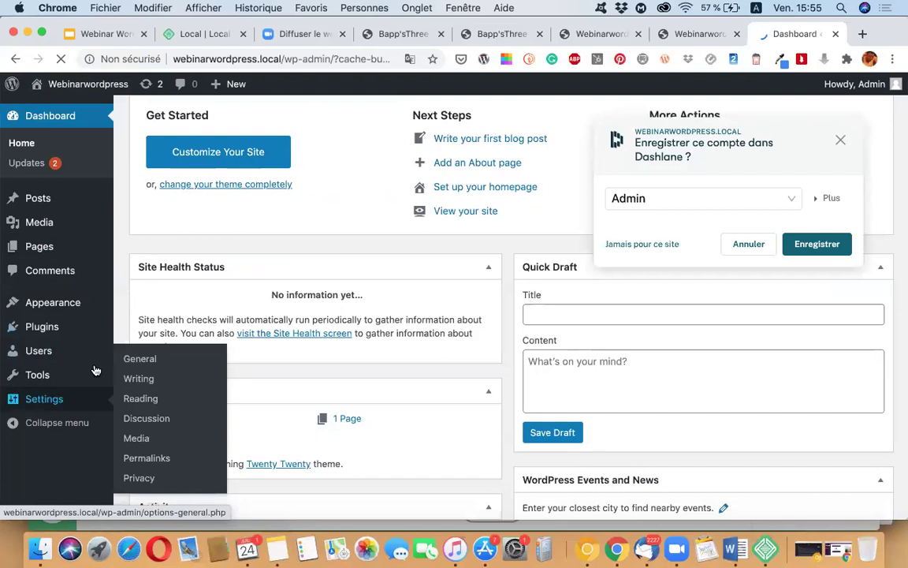
pyautogui.click(142, 360)
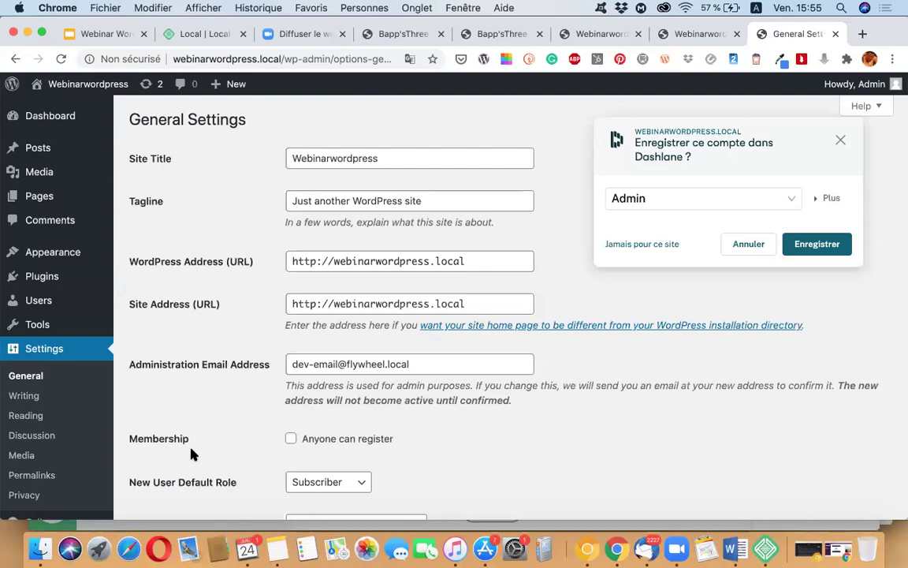
pyautogui.scroll(2, 191, 455)
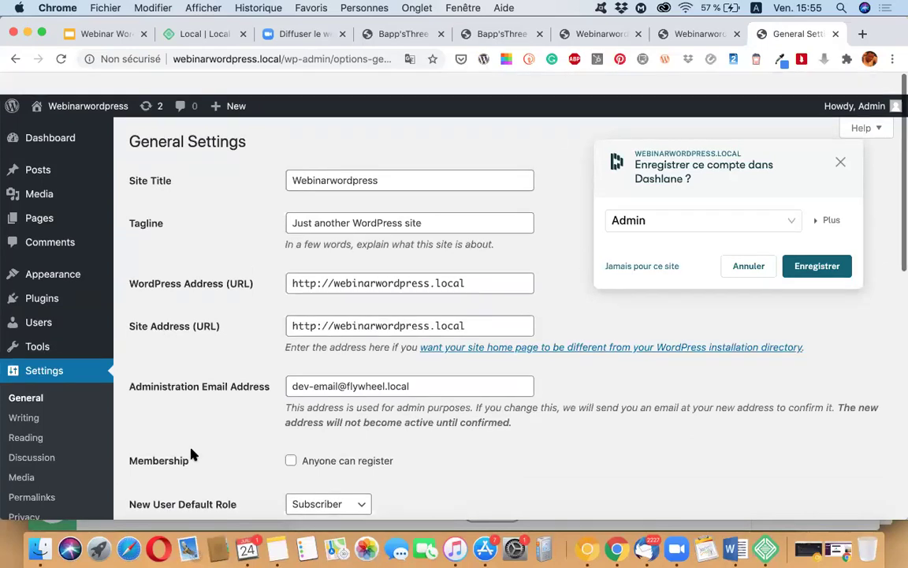
pyautogui.scroll(-10, 191, 455)
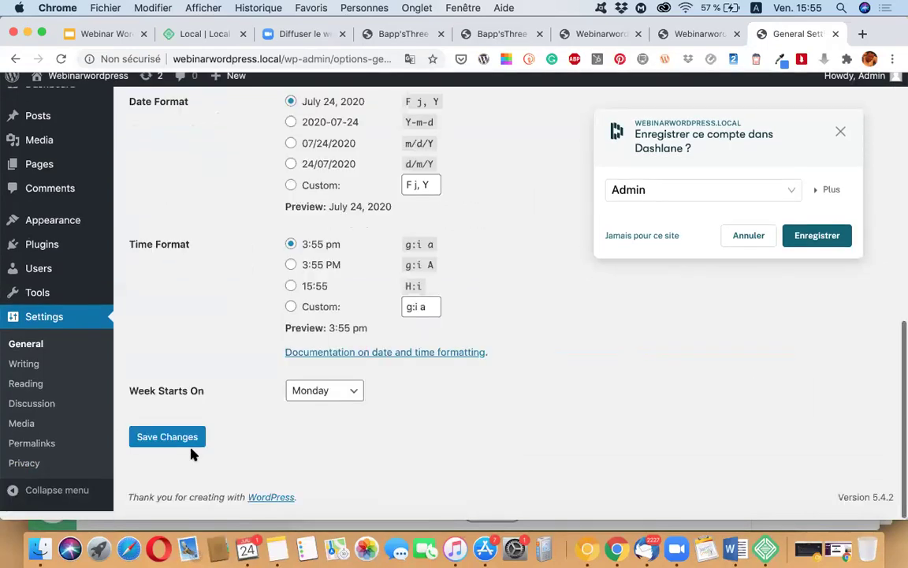
pyautogui.scroll(10, 191, 454)
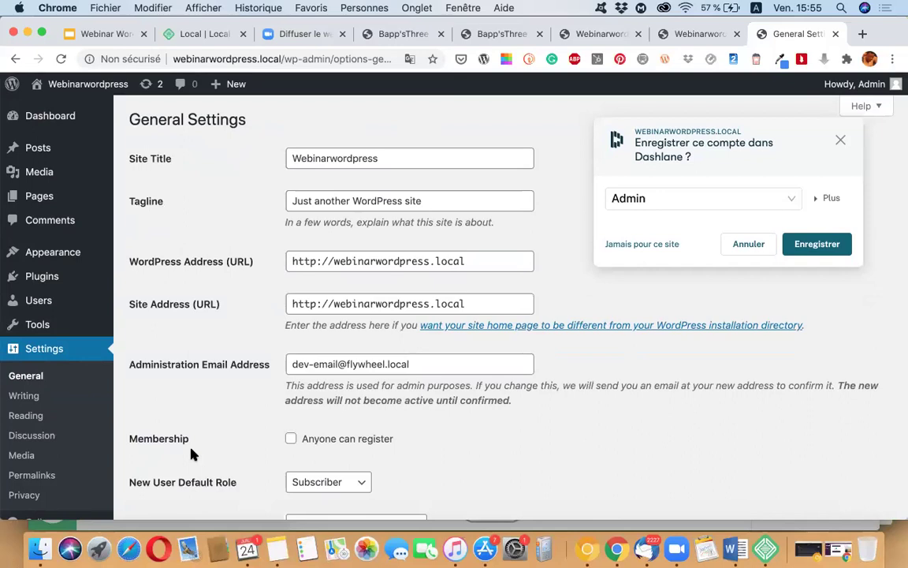
pyautogui.scroll(1, 190, 454)
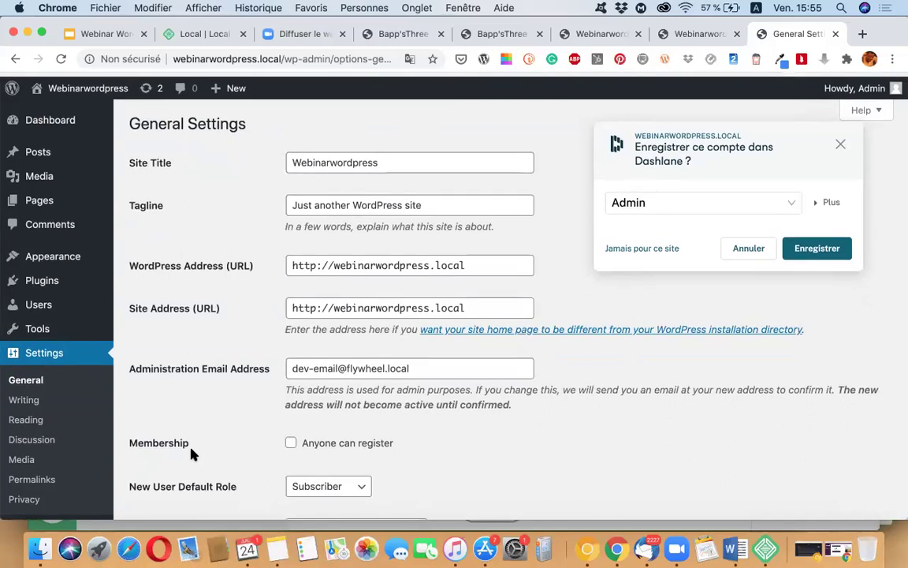
pyautogui.scroll(-2, 257, 373)
pyautogui.scroll(-5, 257, 374)
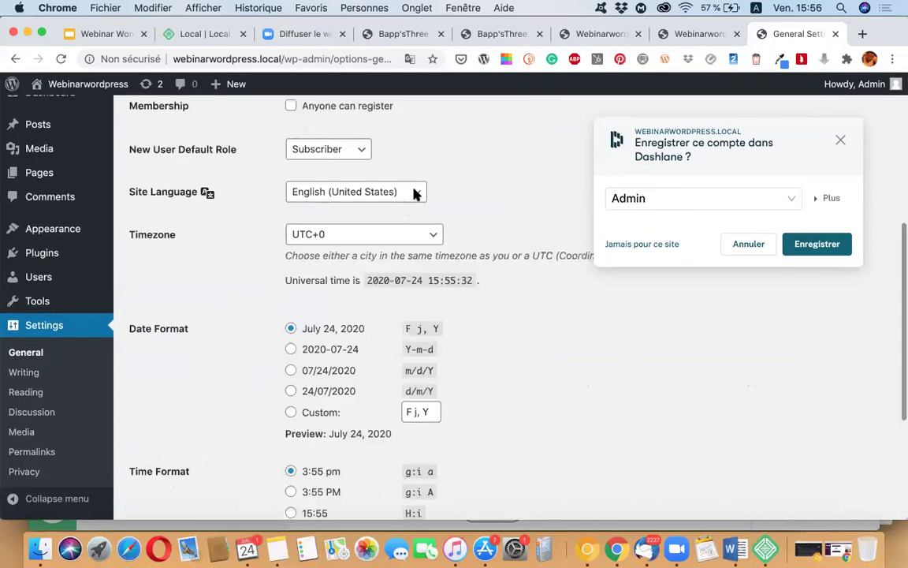
# Step: Set Site Language to Français, save the settings, and let Chrome store the login
pyautogui.click(415, 194)
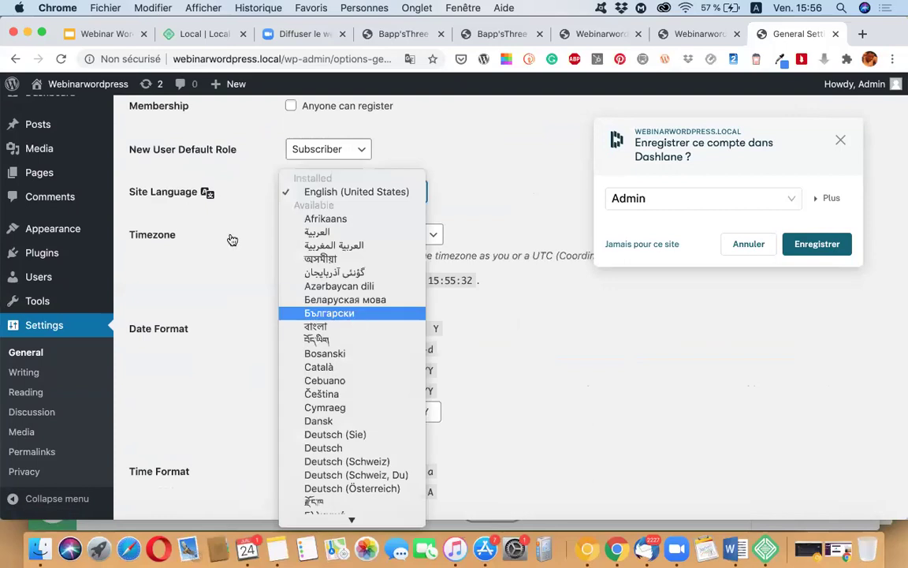
pyautogui.click(206, 205)
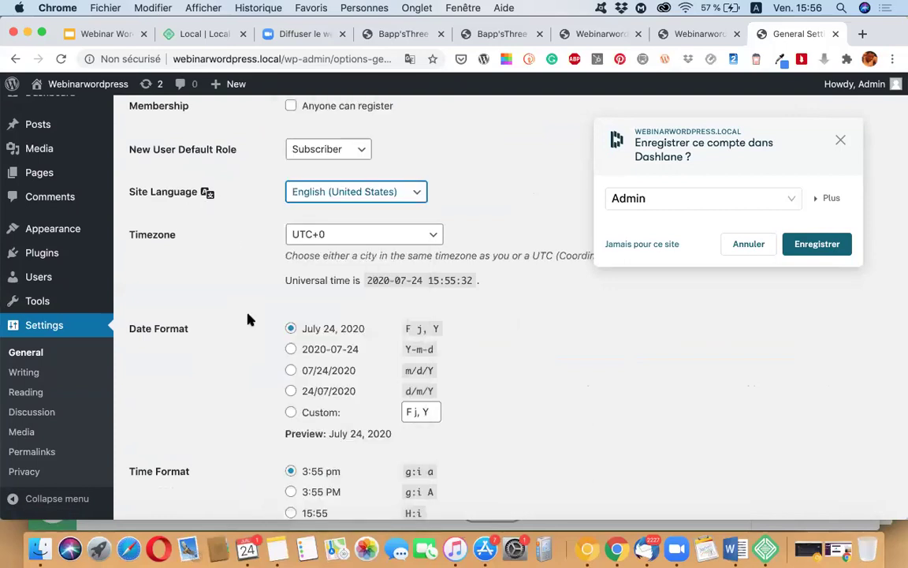
pyautogui.scroll(1, 418, 194)
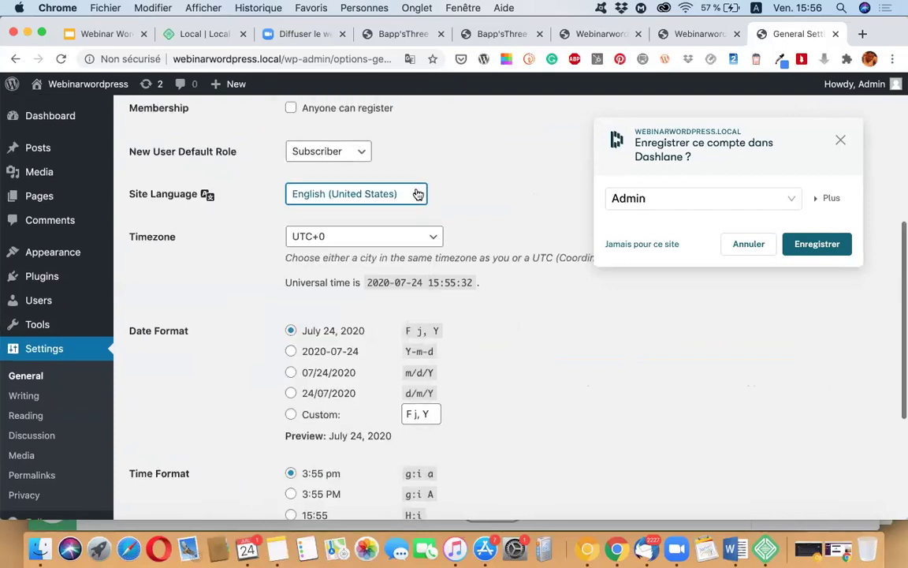
pyautogui.press('space')
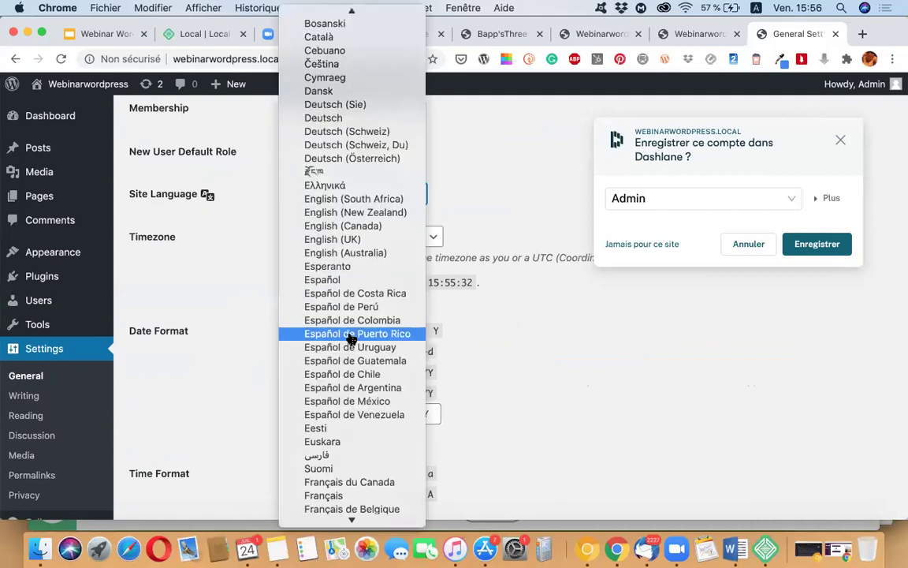
pyautogui.scroll(-1, 351, 337)
pyautogui.scroll(-5, 332, 300)
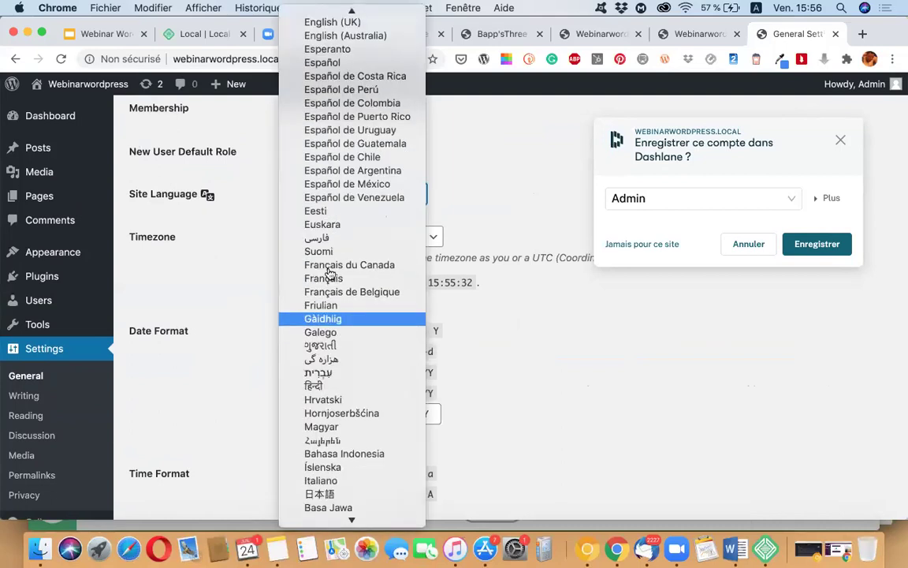
pyautogui.press('Down')
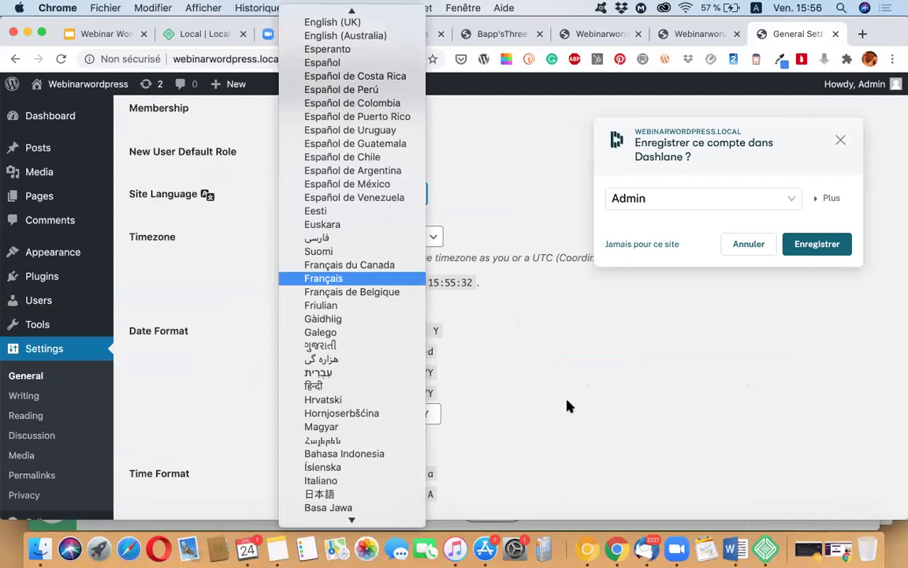
pyautogui.press('Return')
pyautogui.scroll(-4, 171, 448)
pyautogui.scroll(-2, 171, 448)
pyautogui.click(168, 444)
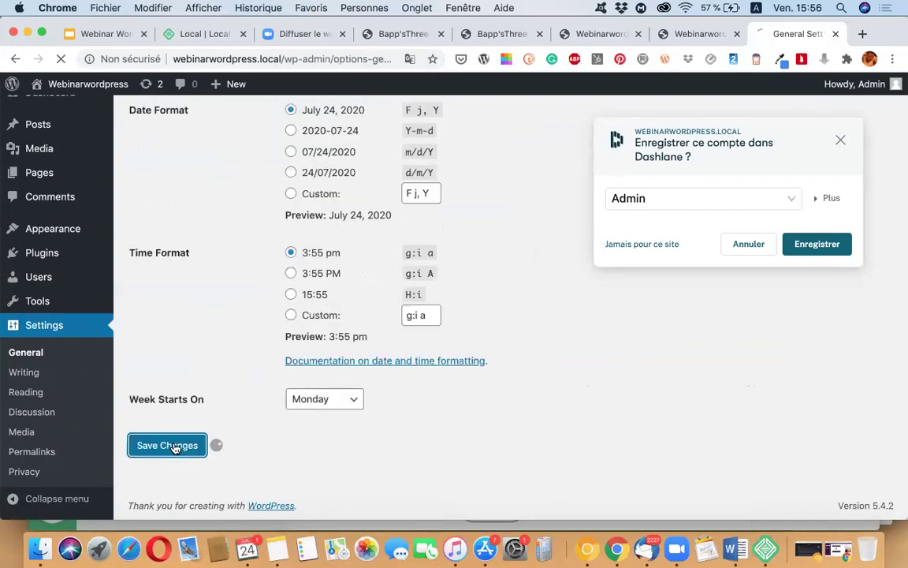
pyautogui.click(817, 246)
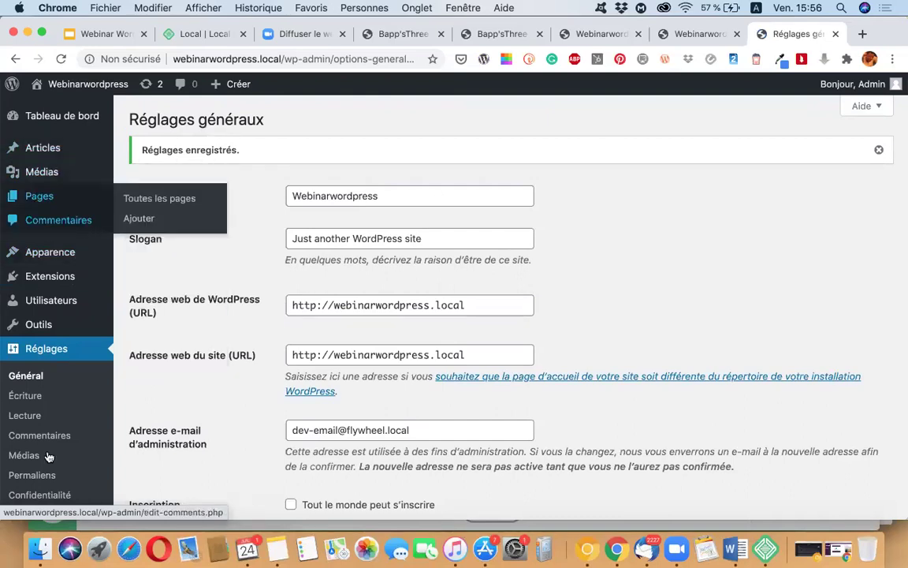
# Step: Bring up the context menu for the admin bar's Visit Site link
pyautogui.scroll(-2, 49, 457)
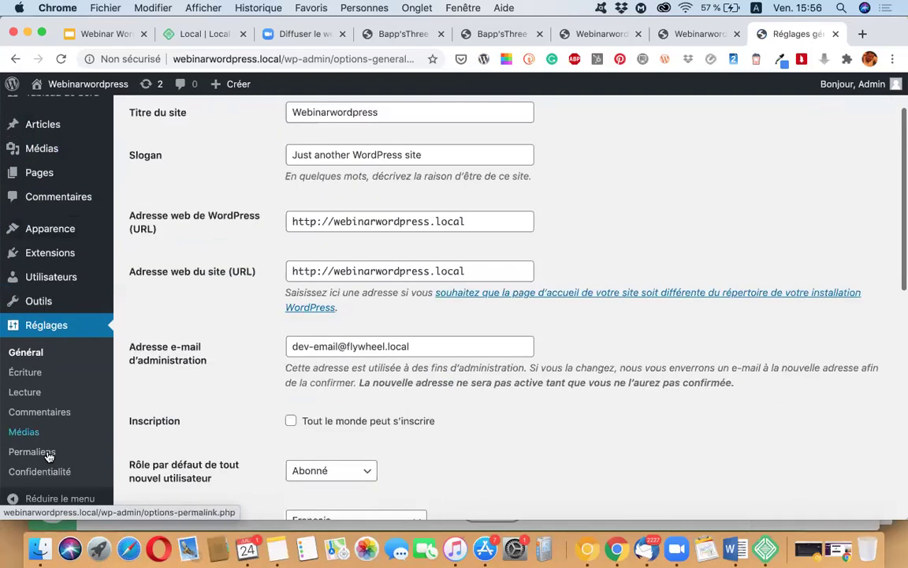
pyautogui.scroll(2, 48, 457)
pyautogui.moveTo(63, 99)
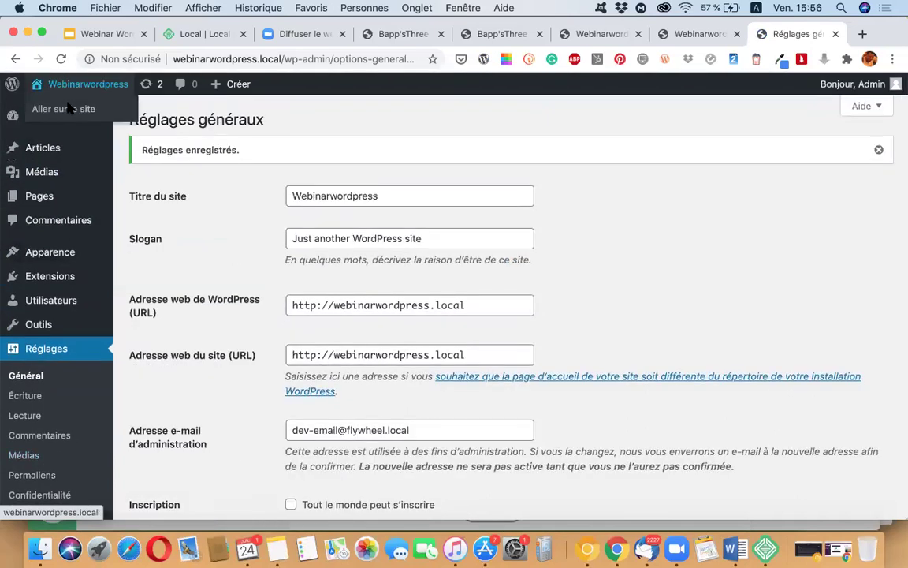
pyautogui.rightClick(101, 116)
# Step: Open the public site in a new tab and scroll the Hello world! post and Archives, Categories, Meta widgets
pyautogui.click(103, 112)
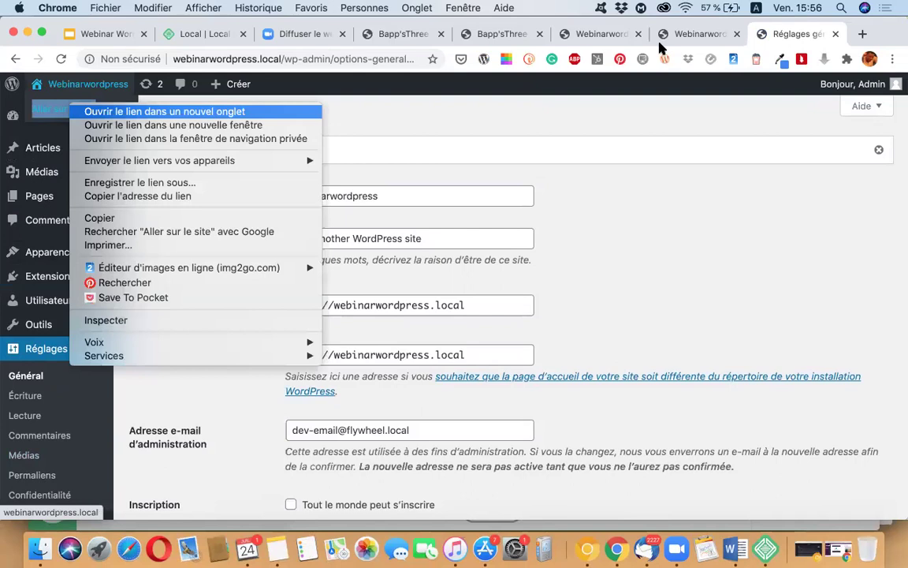
pyautogui.click(646, 36)
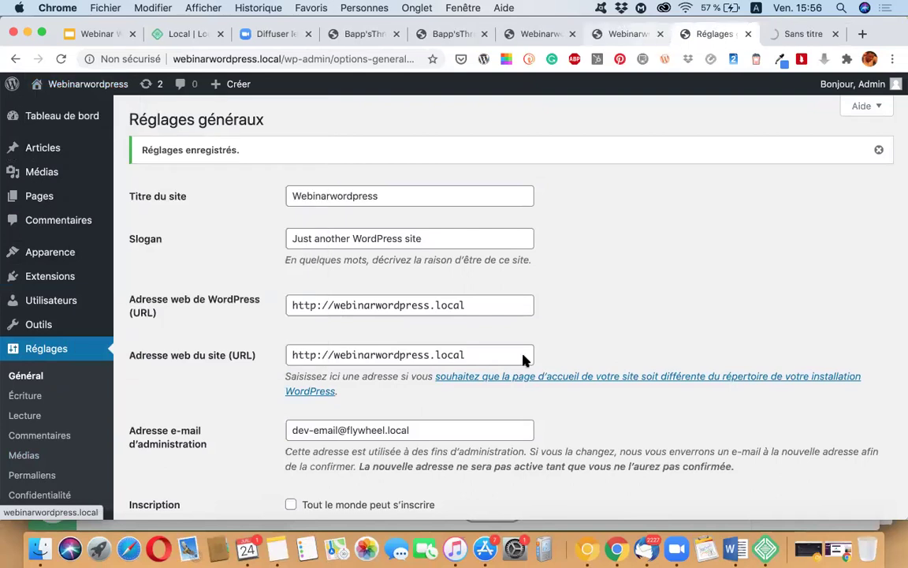
pyautogui.scroll(-10, 526, 360)
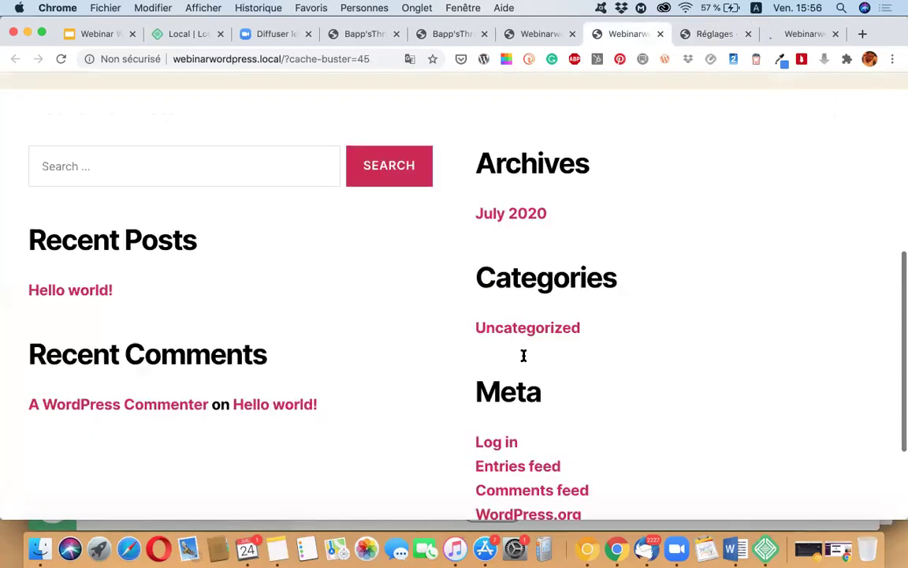
pyautogui.scroll(4, 524, 356)
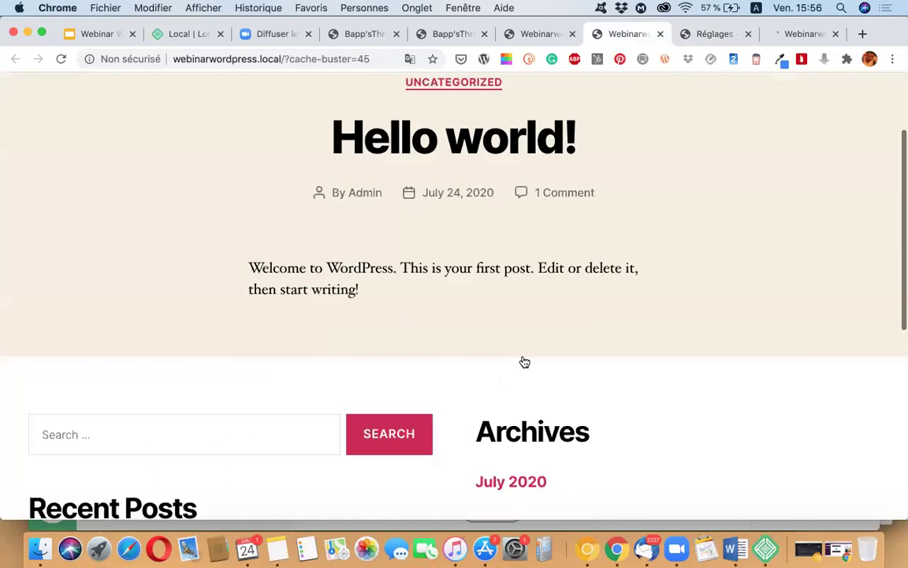
pyautogui.scroll(2, 524, 362)
pyautogui.scroll(-10, 524, 362)
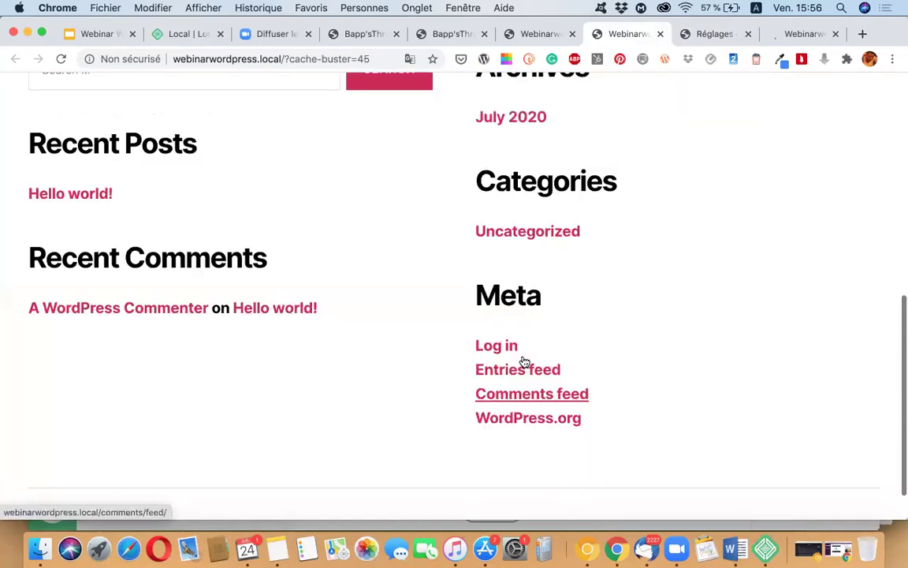
pyautogui.scroll(10, 280, 311)
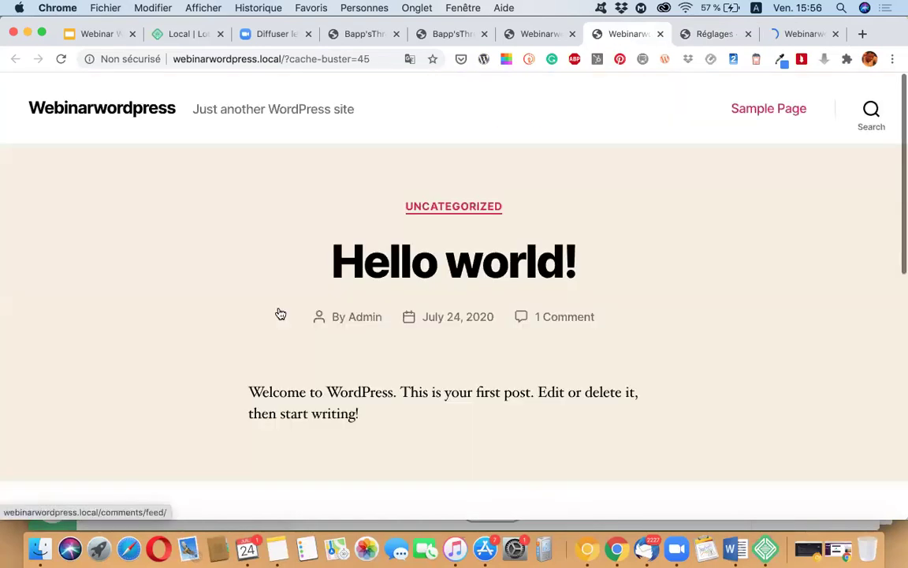
pyautogui.scroll(-10, 395, 319)
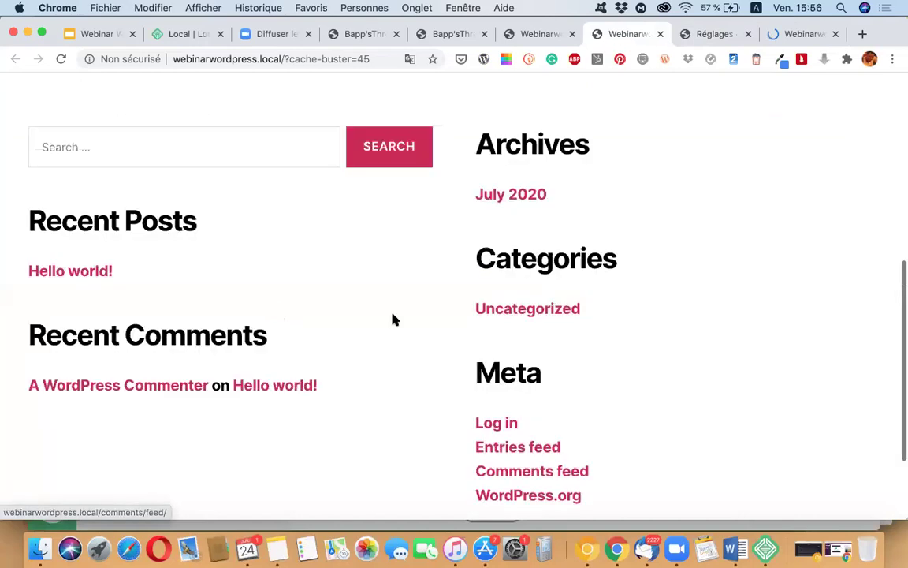
pyautogui.scroll(10, 395, 319)
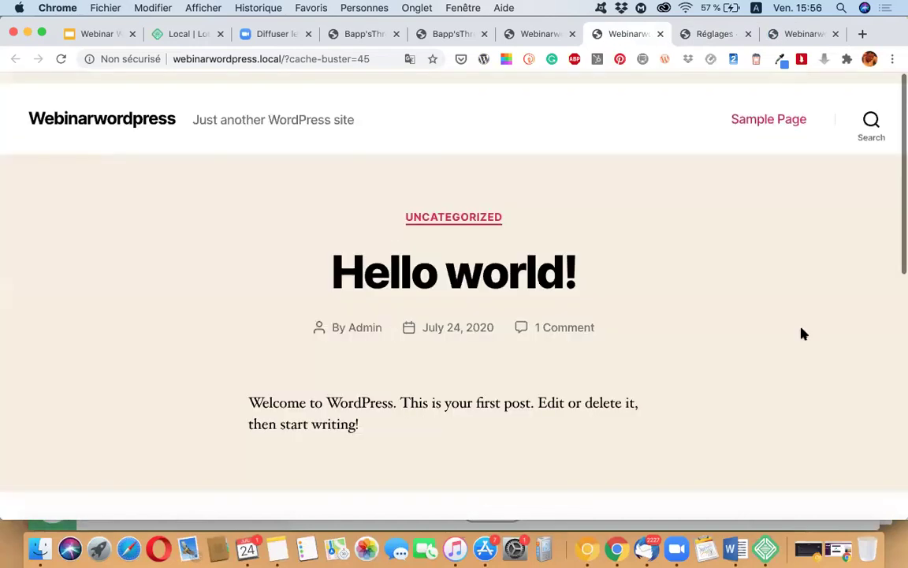
pyautogui.scroll(-1, 802, 334)
pyautogui.scroll(-8, 803, 334)
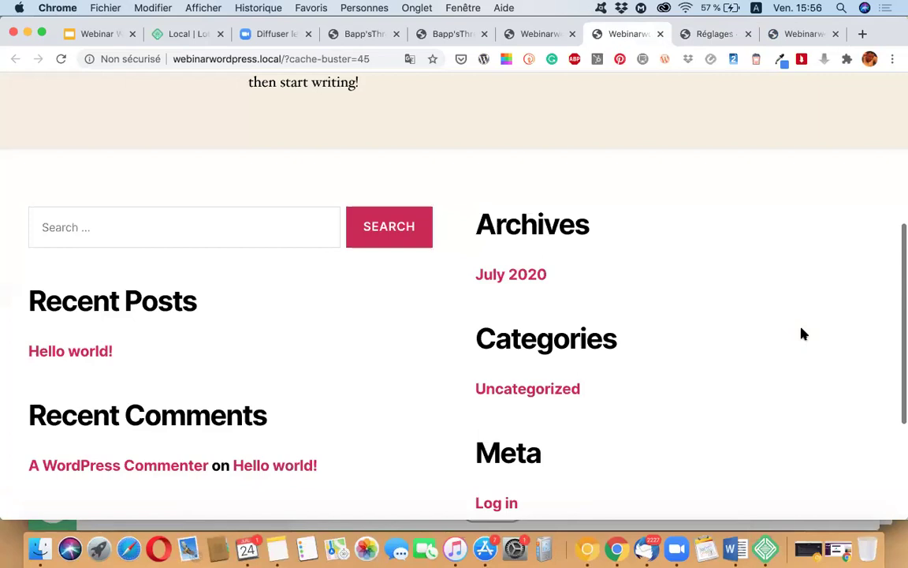
pyautogui.scroll(-5, 803, 334)
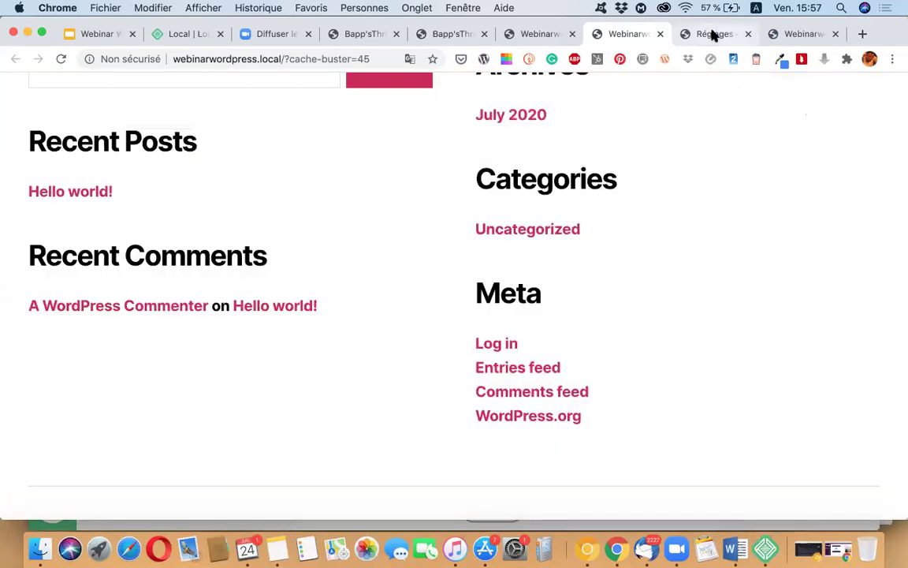
pyautogui.click(712, 35)
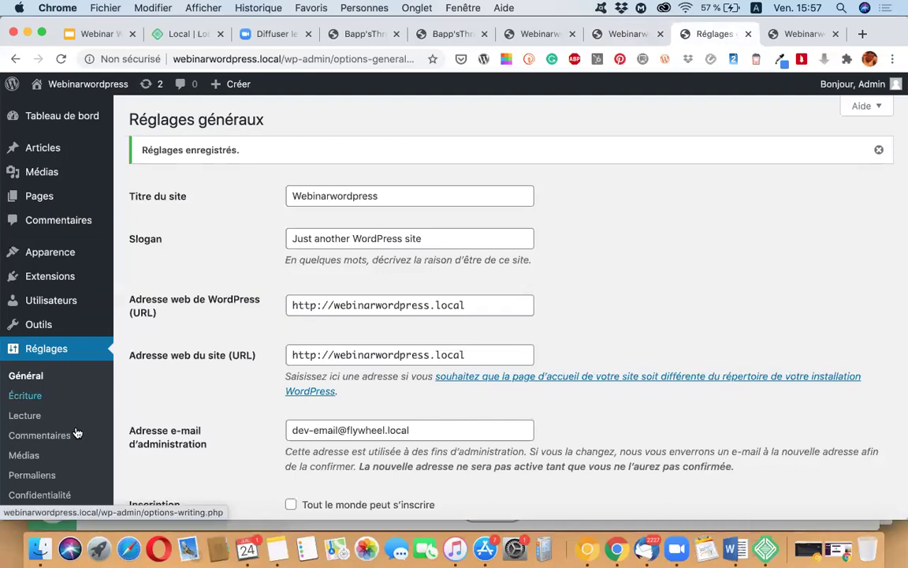
# Step: Go to Apparence > Thèmes, showing Twenty Twenty active beside Twenty Nineteen and Twenty Seventeen
pyautogui.scroll(1, 60, 277)
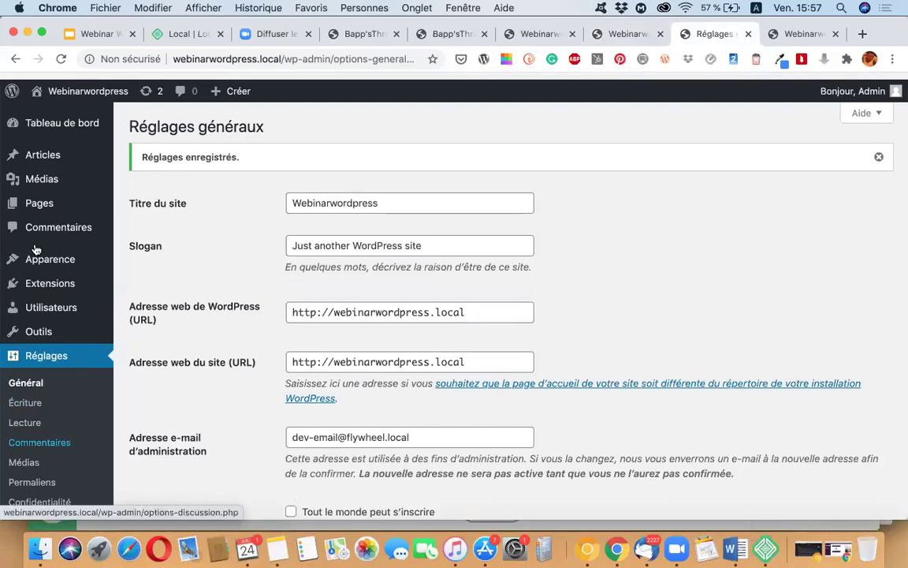
pyautogui.moveTo(36, 253)
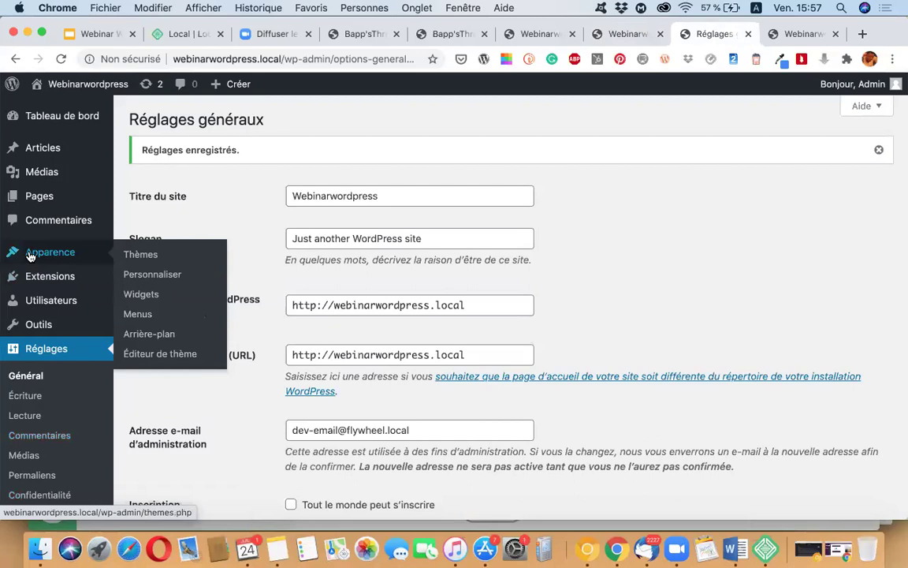
pyautogui.click(149, 258)
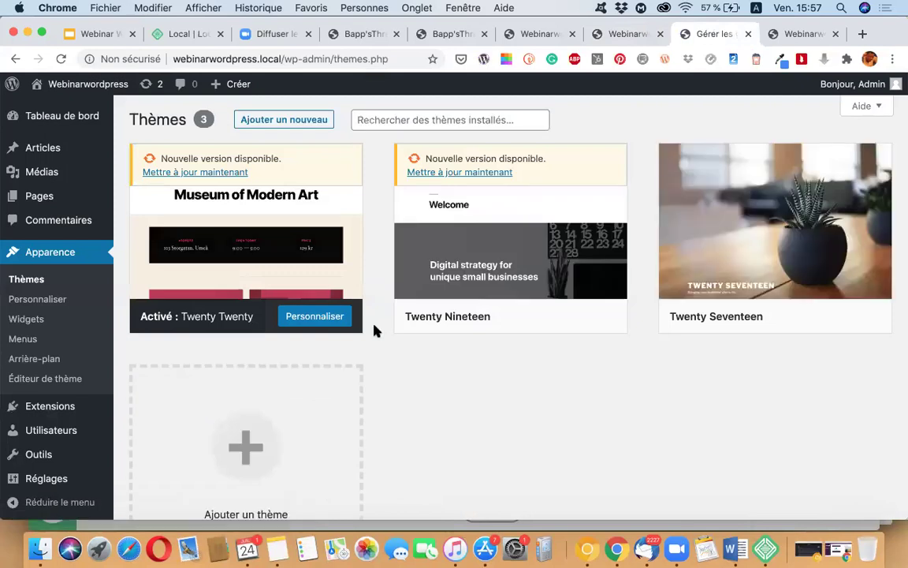
pyautogui.moveTo(343, 249)
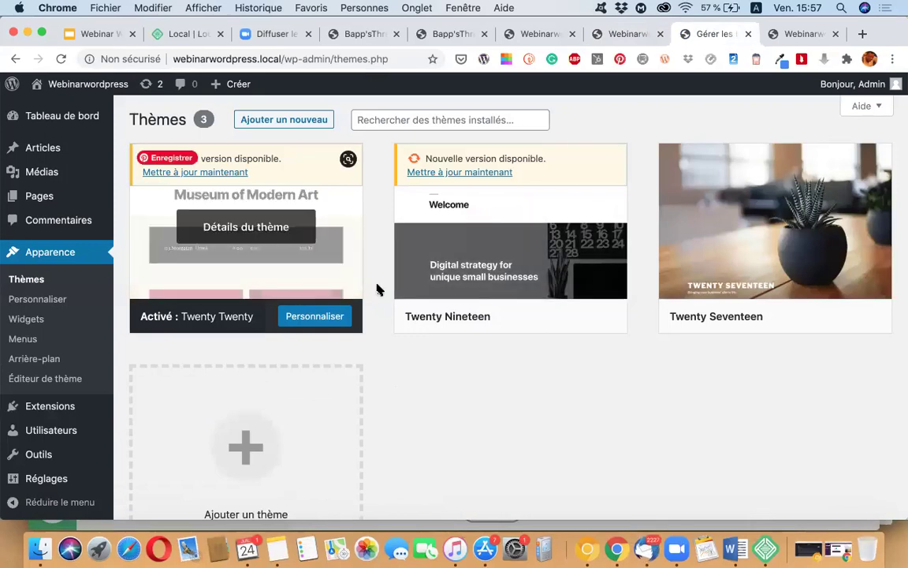
pyautogui.click(283, 121)
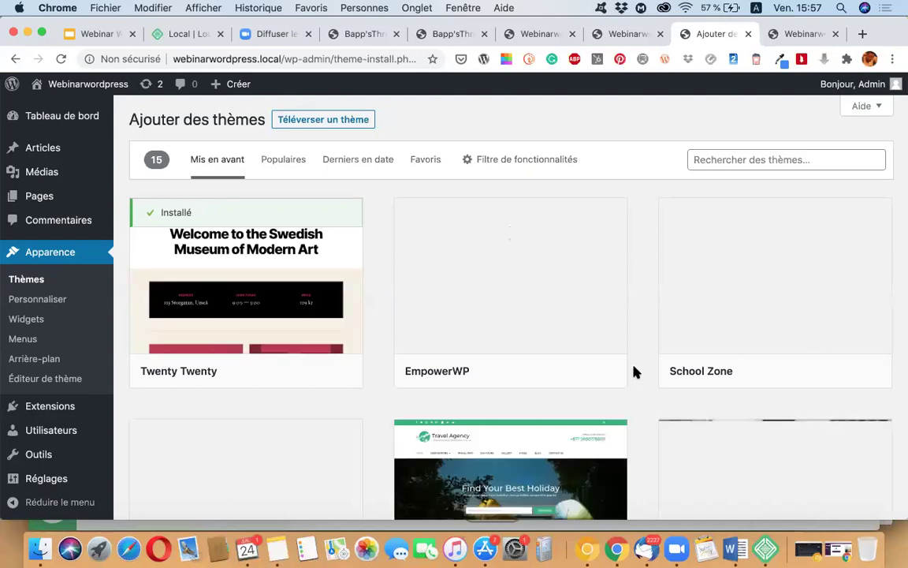
pyautogui.scroll(-3, 635, 372)
pyautogui.scroll(3, 636, 371)
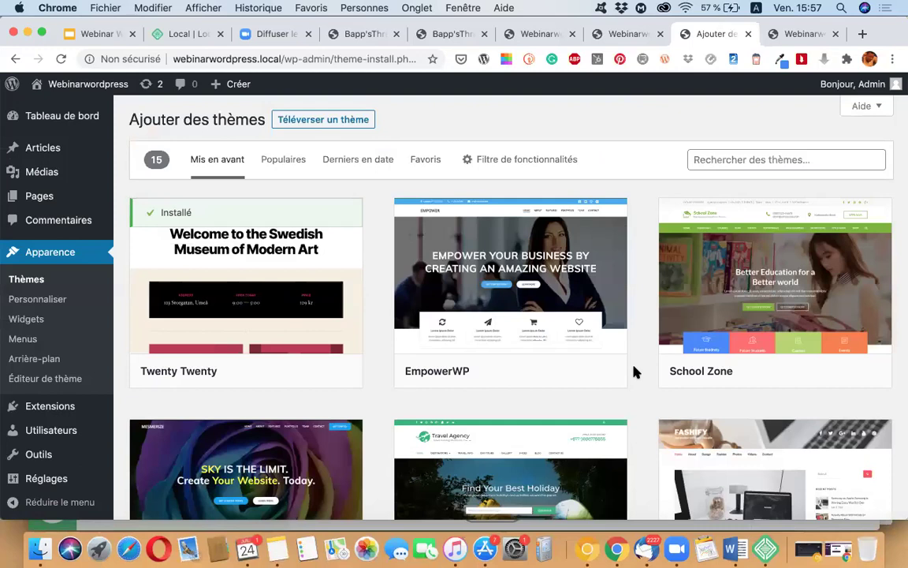
pyautogui.scroll(-8, 636, 372)
pyautogui.scroll(4, 635, 371)
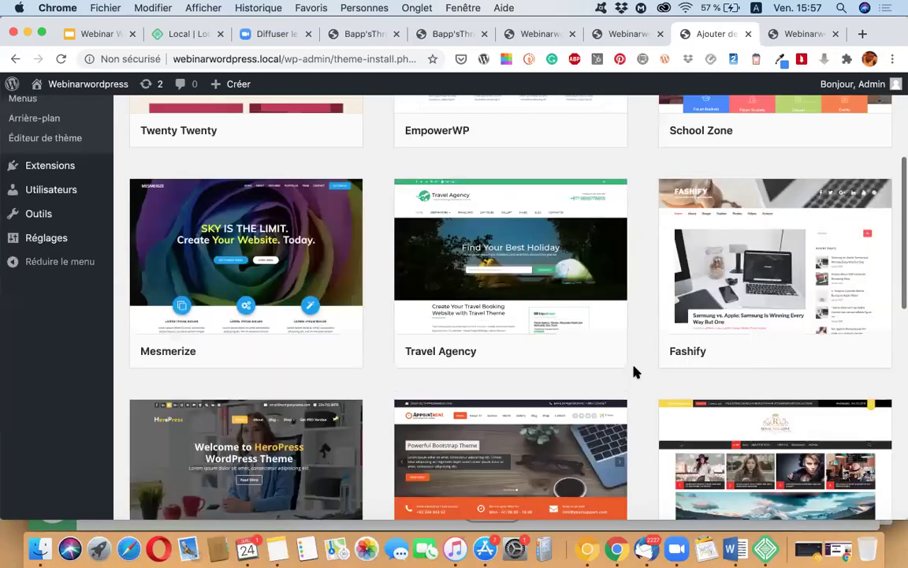
pyautogui.scroll(-1, 636, 371)
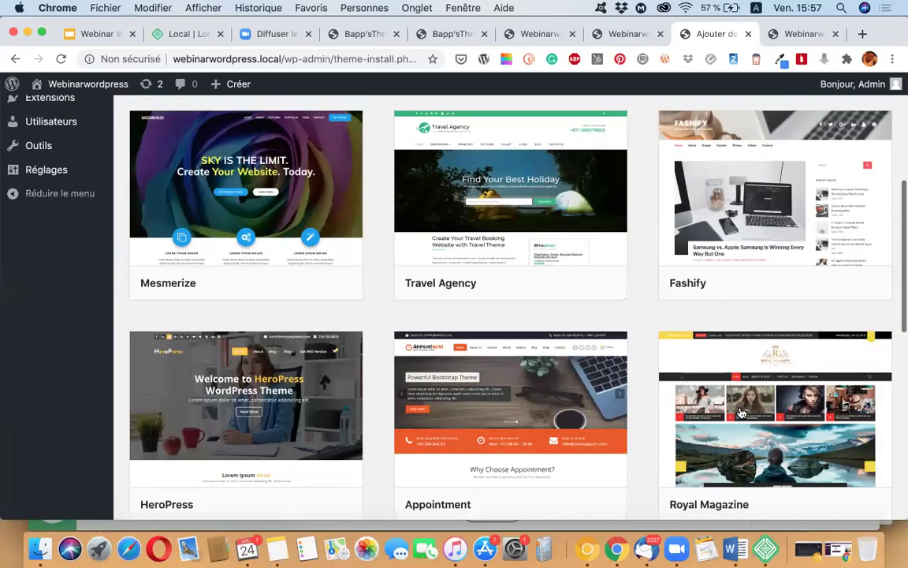
pyautogui.scroll(-3, 744, 464)
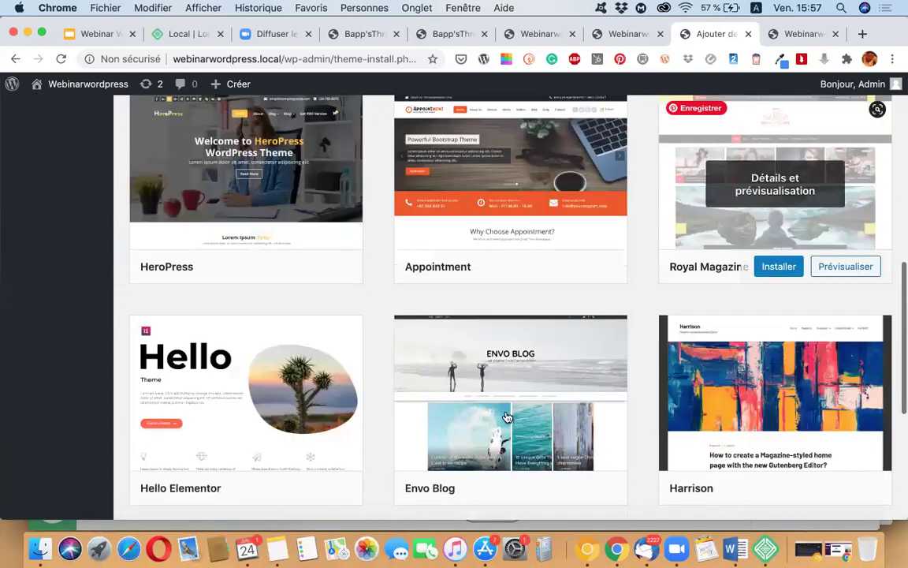
pyautogui.scroll(-3, 507, 417)
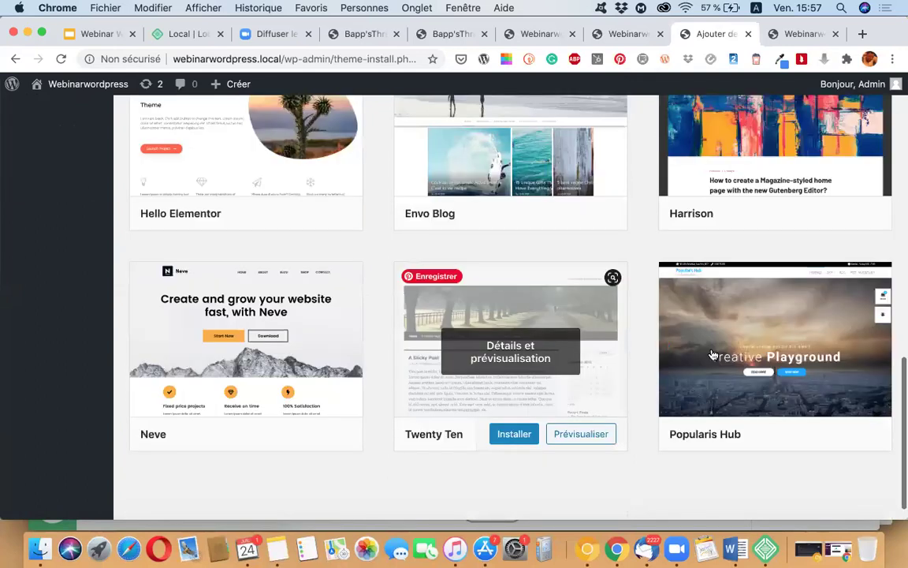
pyautogui.scroll(-1, 712, 355)
pyautogui.scroll(10, 713, 354)
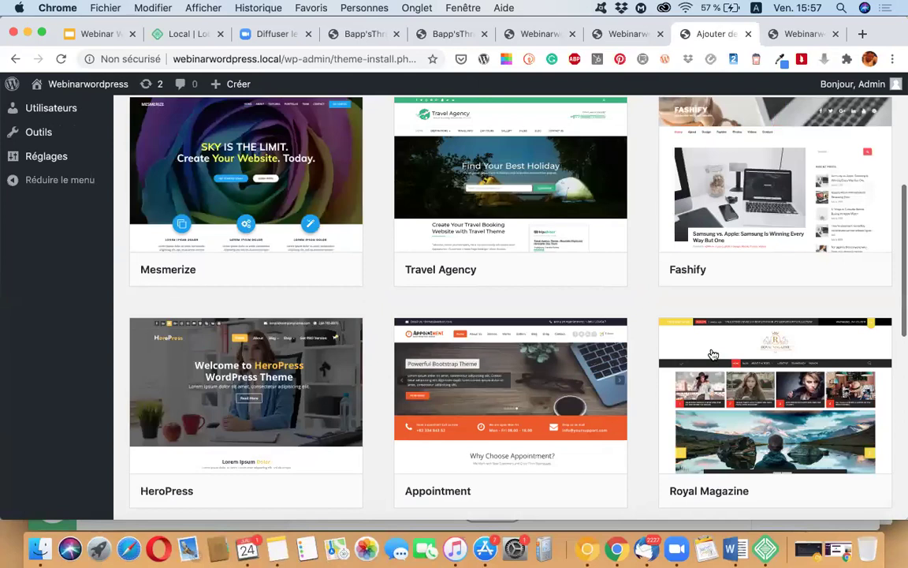
pyautogui.scroll(3, 713, 355)
pyautogui.scroll(2, 504, 362)
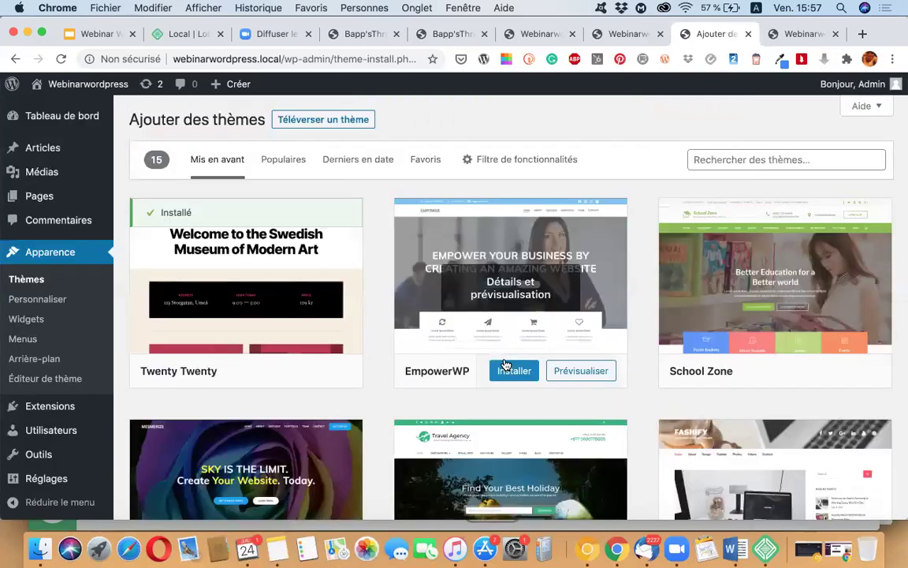
pyautogui.click(506, 367)
pyautogui.scroll(-3, 503, 366)
pyautogui.scroll(1, 304, 419)
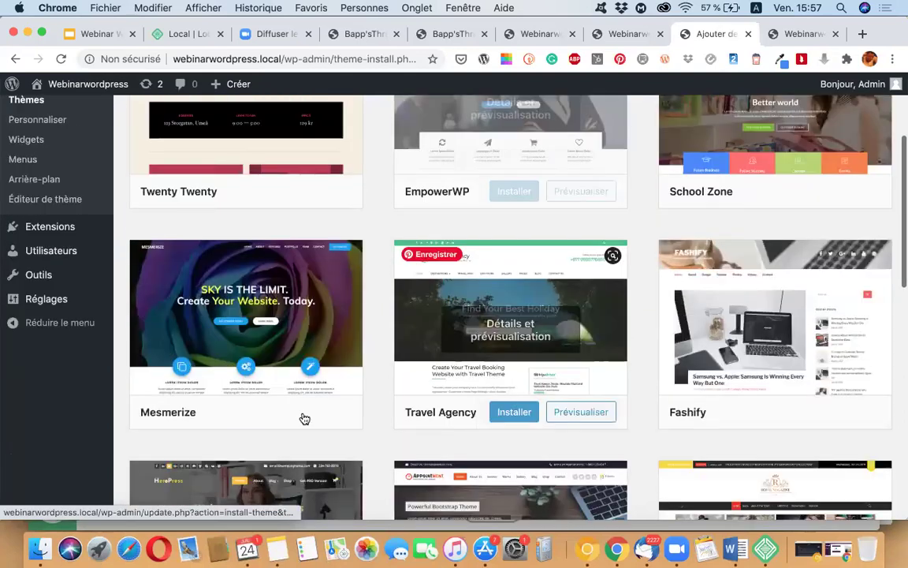
pyautogui.scroll(-2, 242, 273)
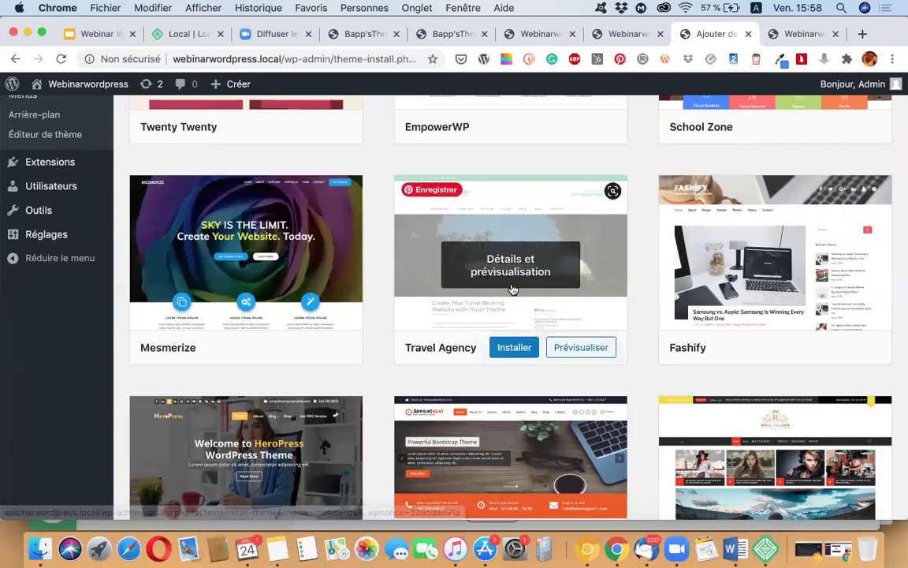
pyautogui.scroll(-2, 512, 290)
# Step: Install the Travel Agency theme and wait until its card shows Installé
pyautogui.click(512, 288)
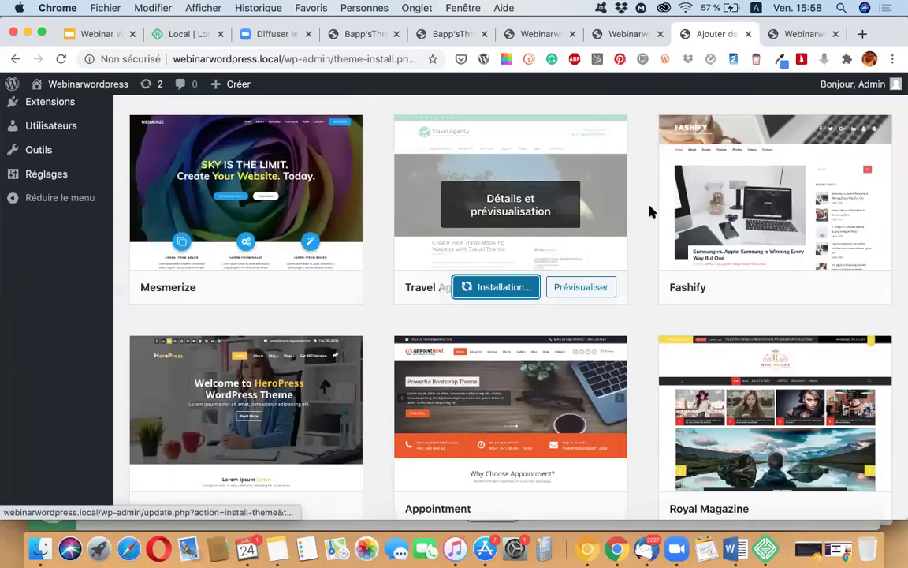
pyautogui.scroll(2, 533, 347)
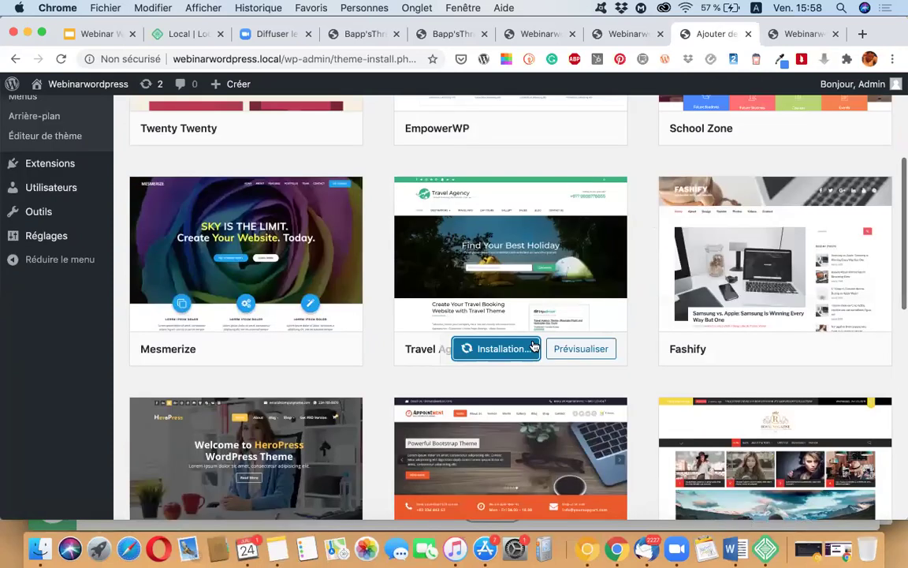
pyautogui.moveTo(780, 353)
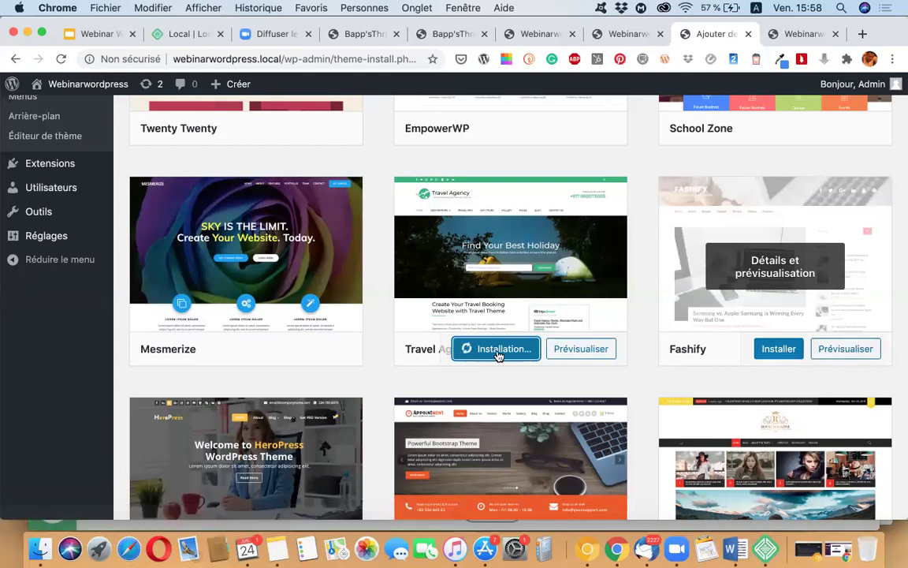
pyautogui.scroll(2, 493, 412)
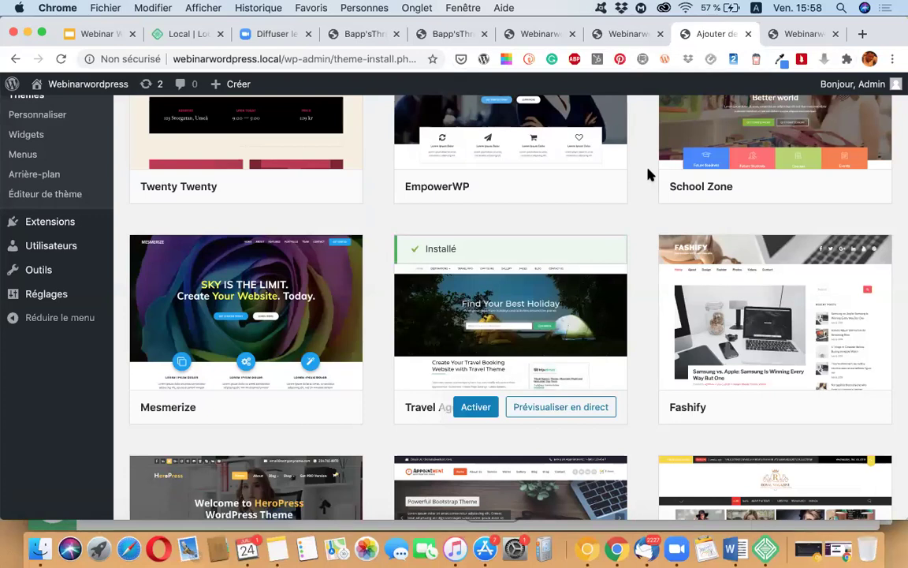
pyautogui.scroll(1, 648, 175)
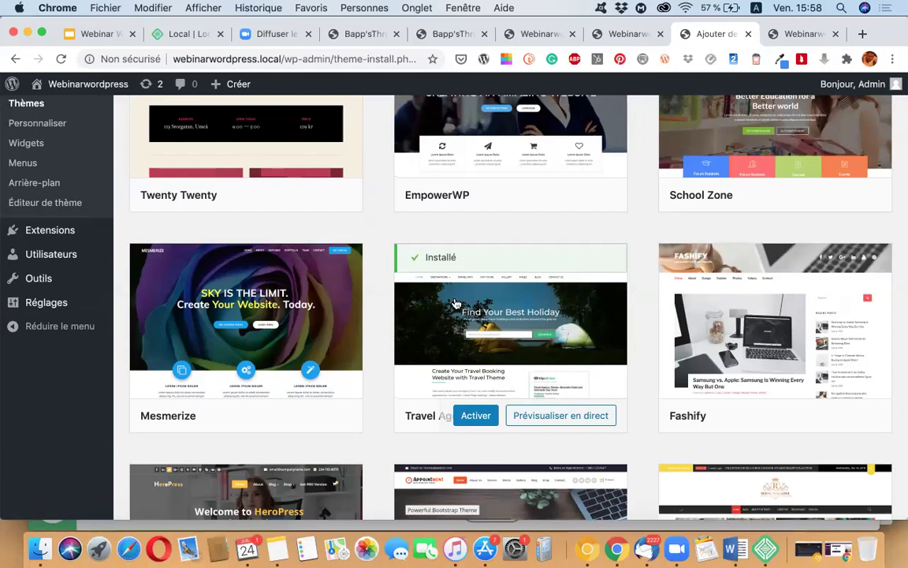
pyautogui.scroll(-3, 473, 308)
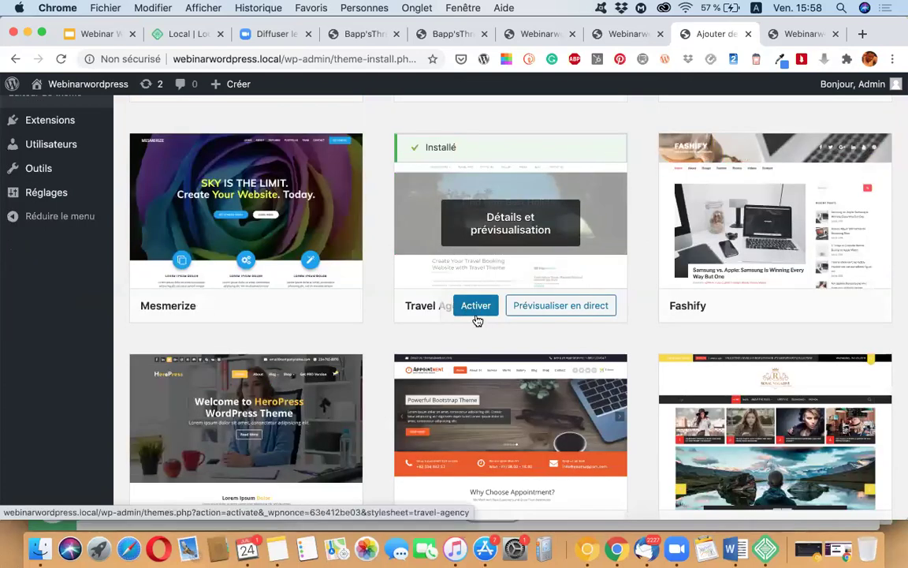
pyautogui.scroll(1, 477, 320)
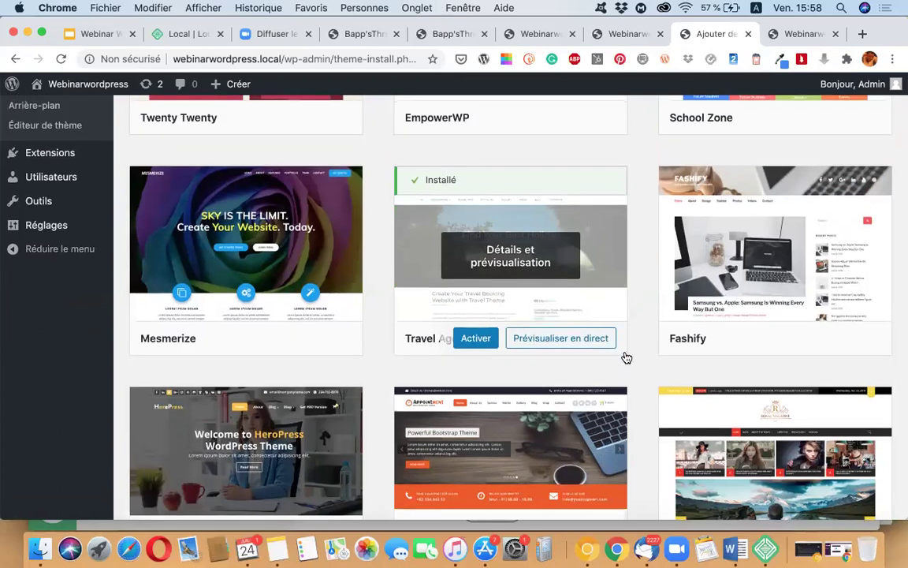
pyautogui.scroll(-2, 627, 358)
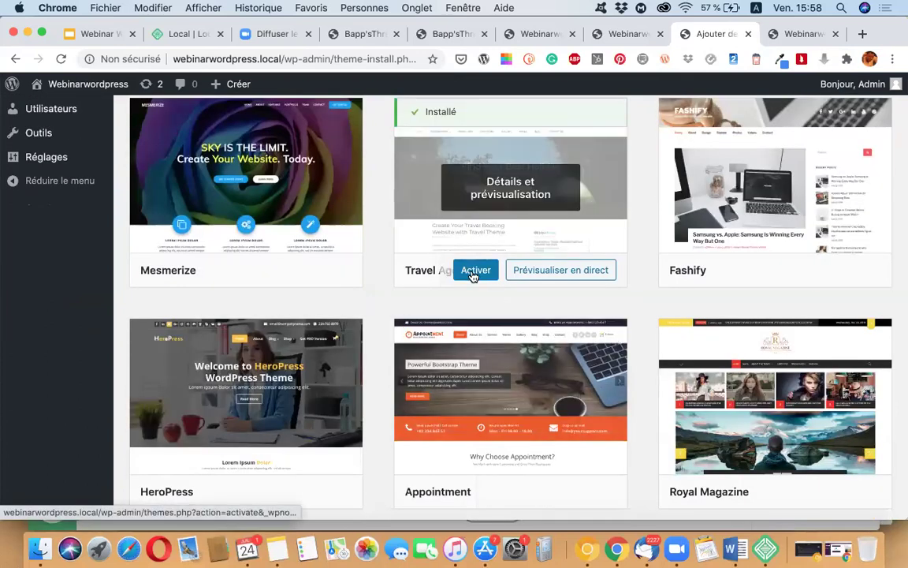
# Step: Activate Travel Agency and check the Thèmes page now listing 4 themes
pyautogui.click(474, 271)
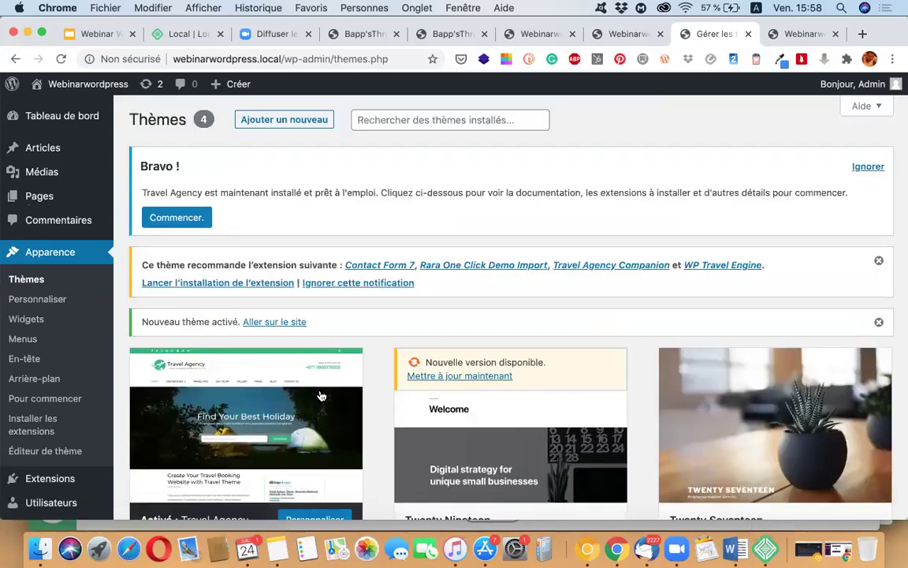
pyautogui.scroll(-3, 237, 347)
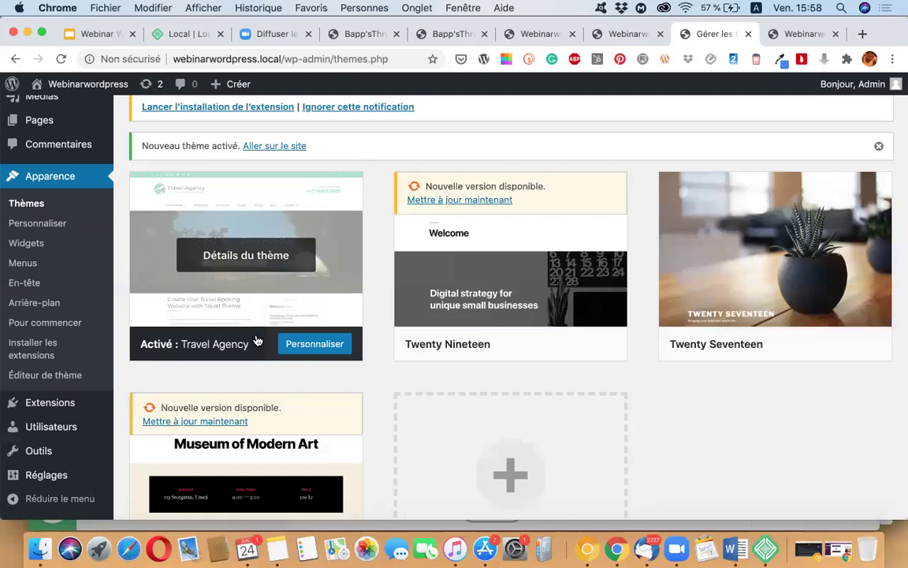
pyautogui.scroll(2, 229, 318)
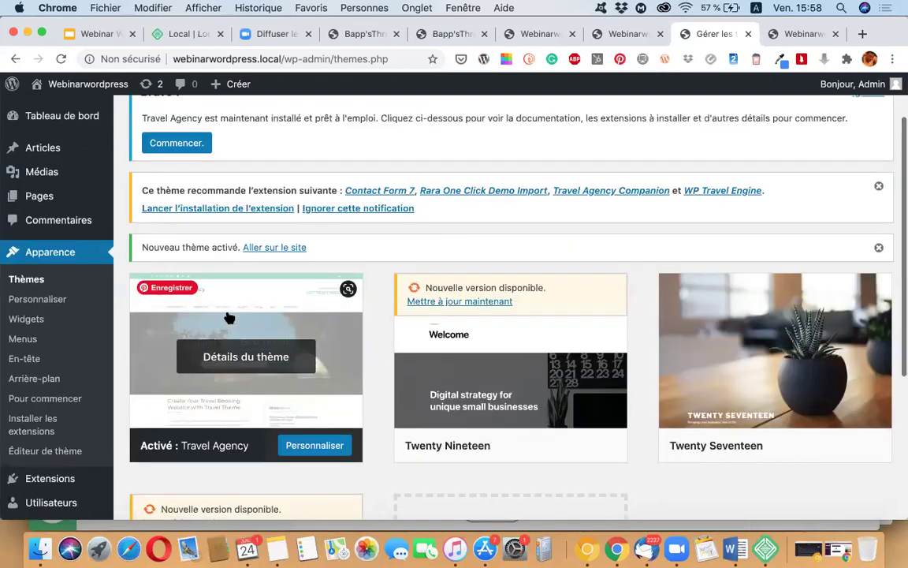
pyautogui.scroll(2, 20, 166)
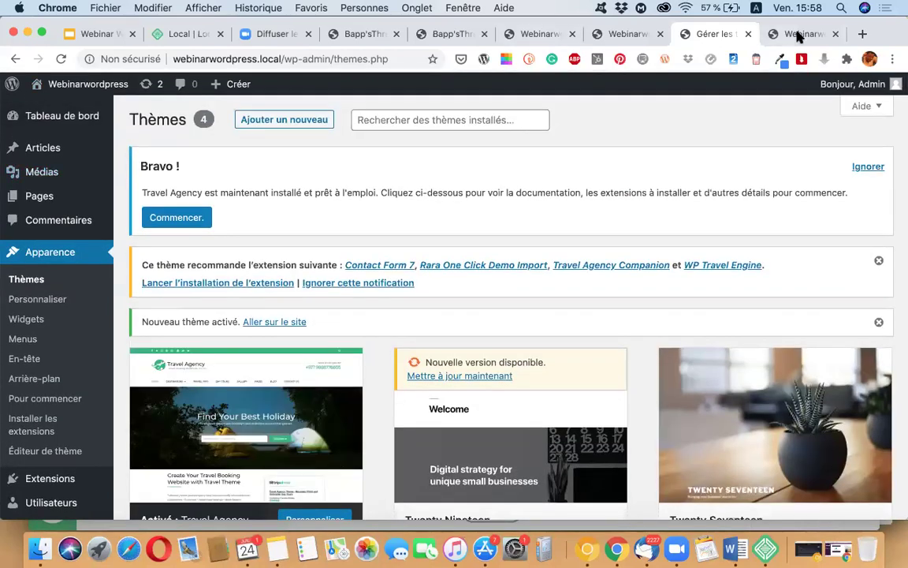
pyautogui.click(798, 35)
# Step: Reload the Webinarwordpress front end and scroll through its new Travel Agency layout
pyautogui.click(62, 61)
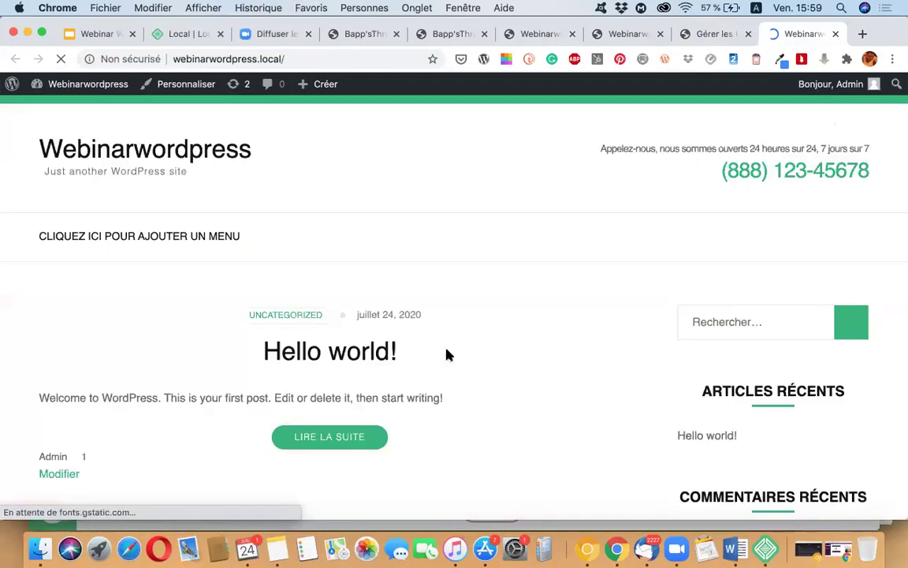
pyautogui.scroll(-5, 446, 355)
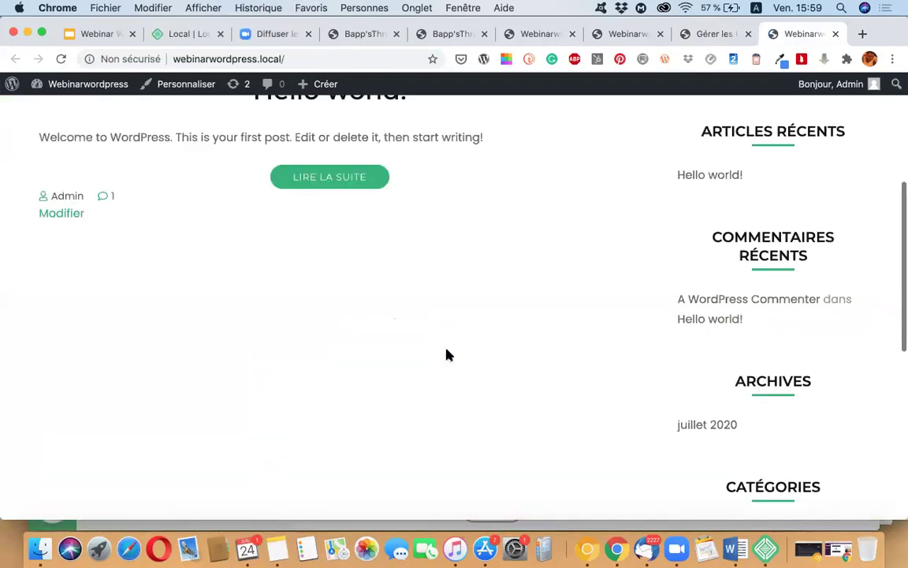
pyautogui.scroll(5, 446, 355)
pyautogui.scroll(-3, 592, 371)
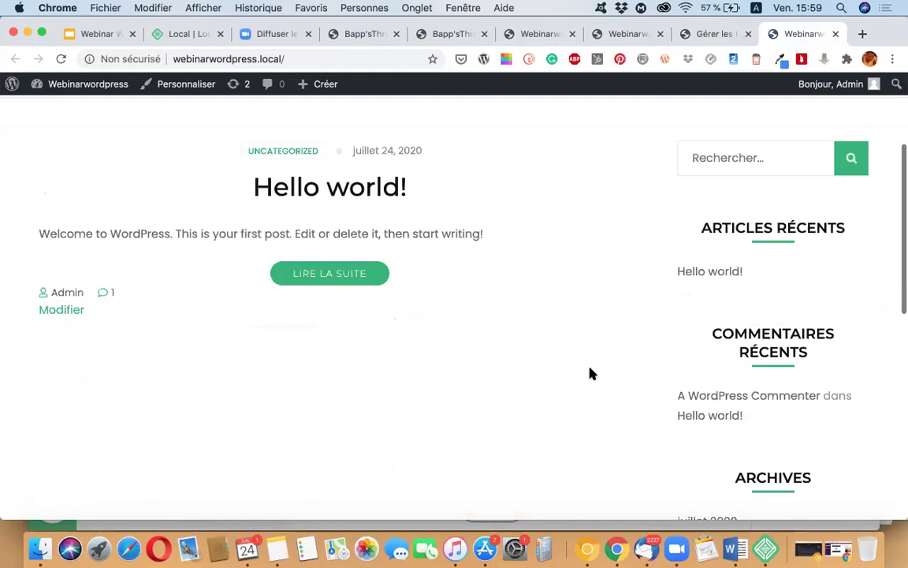
pyautogui.scroll(-2, 592, 373)
pyautogui.scroll(5, 592, 373)
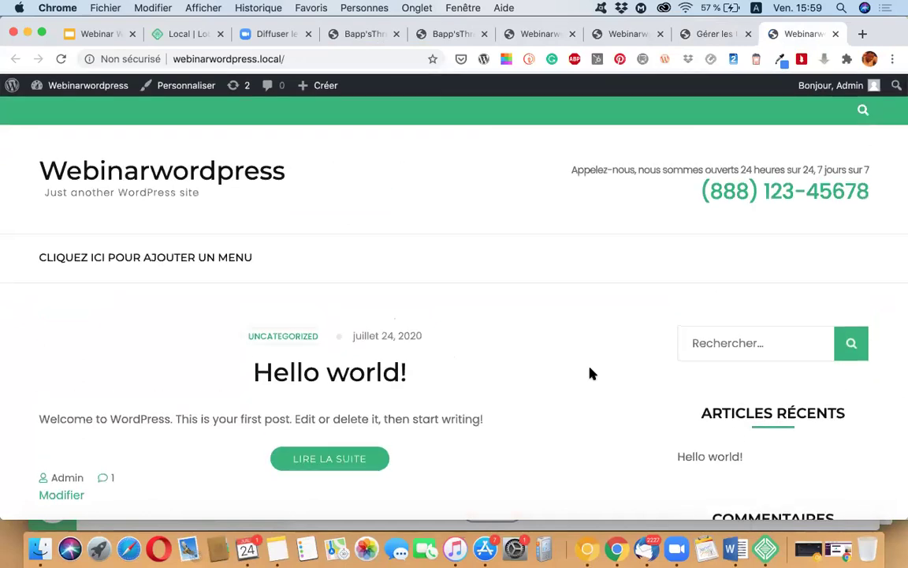
pyautogui.scroll(-8, 590, 373)
pyautogui.scroll(8, 590, 373)
pyautogui.click(702, 40)
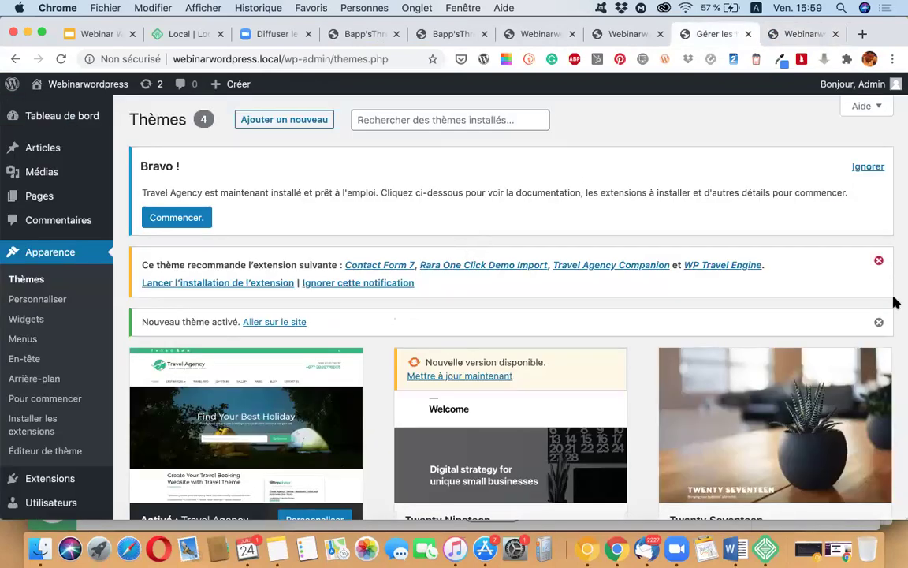
# Step: Review the Thèmes page showing Travel Agency active with its four recommended plugins
pyautogui.scroll(-8, 895, 302)
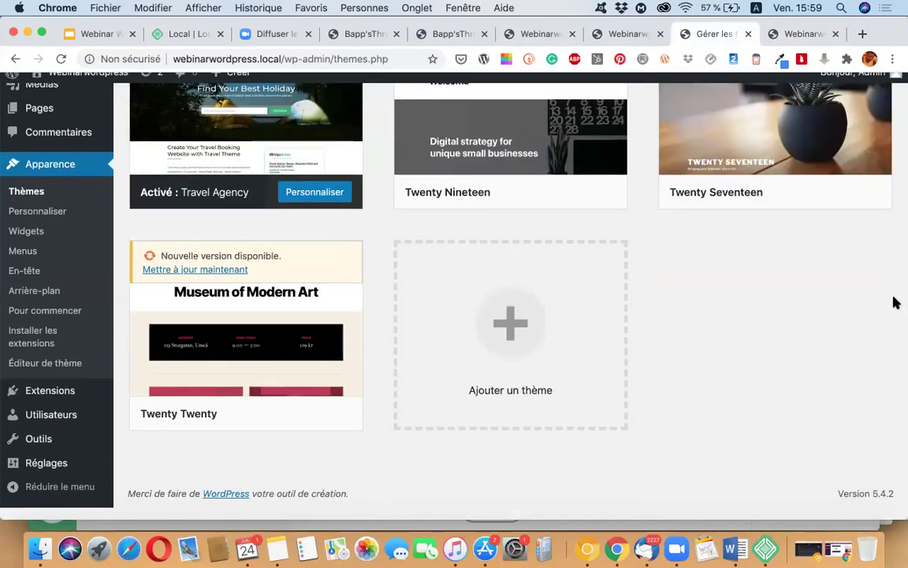
pyautogui.scroll(8, 895, 302)
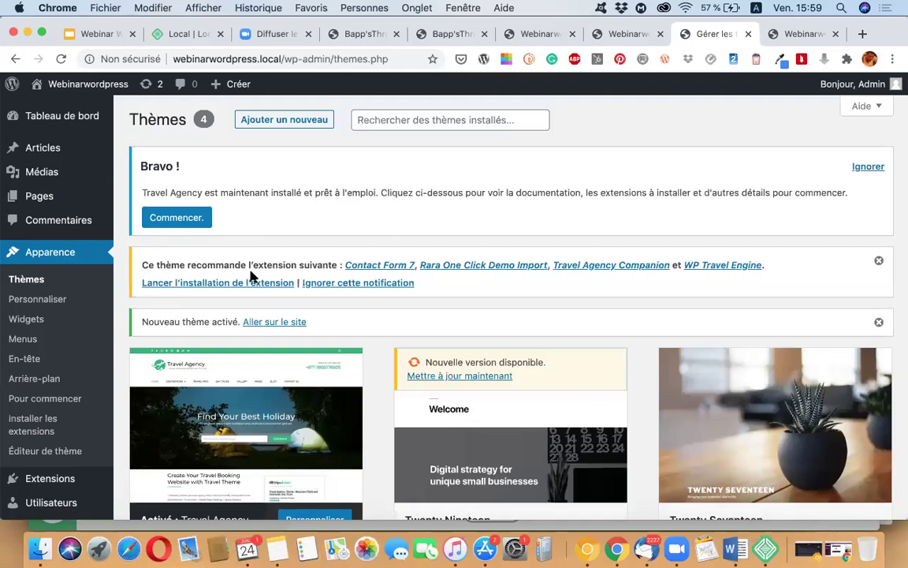
pyautogui.moveTo(38, 478)
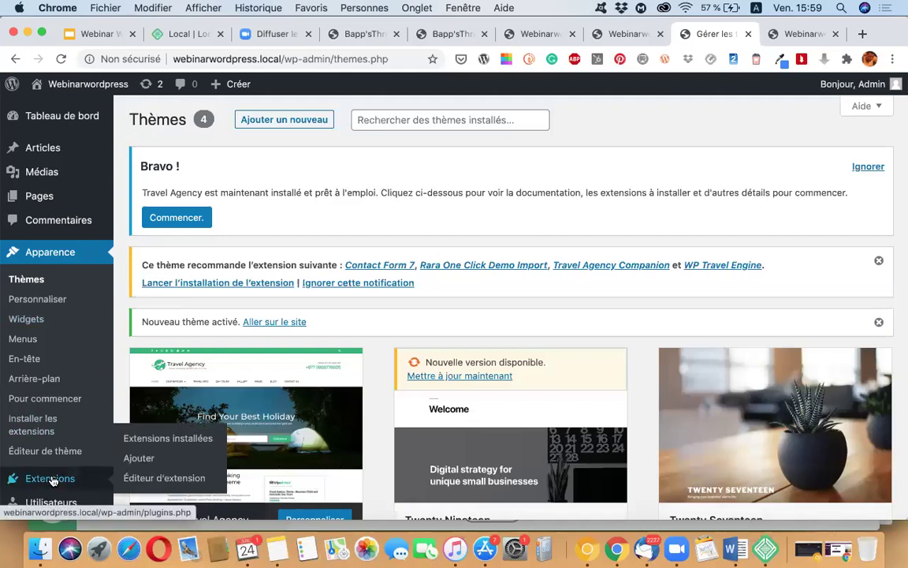
pyautogui.scroll(-1, 38, 479)
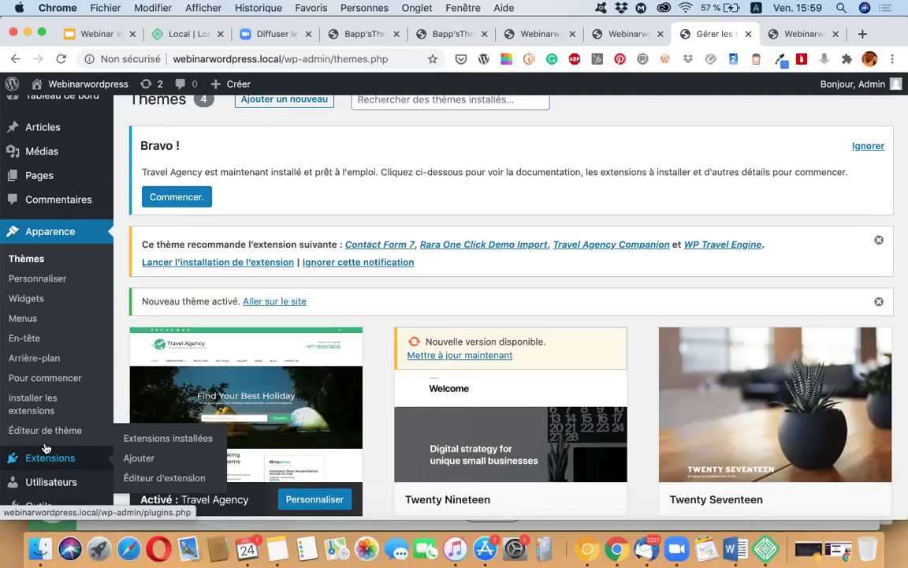
pyautogui.scroll(-2, 119, 379)
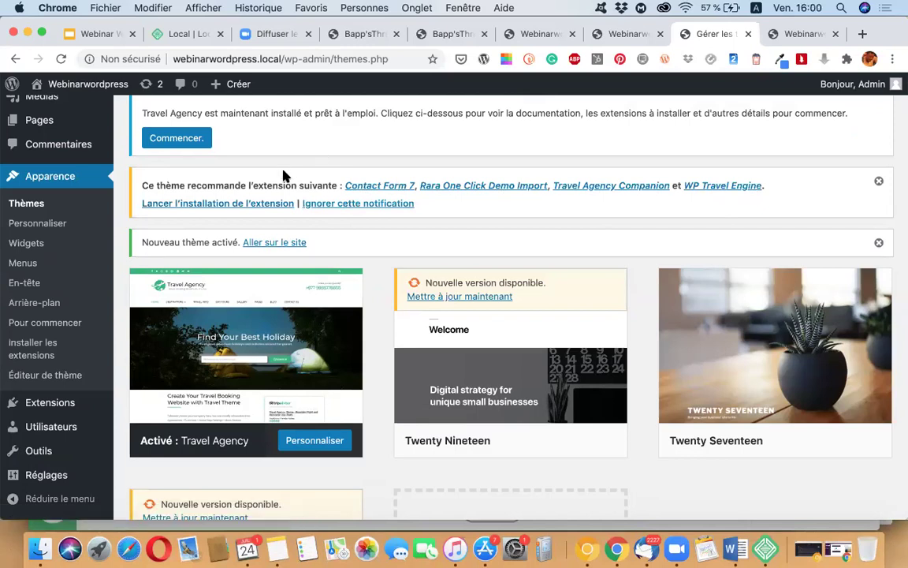
# Step: Select Contact Form 7, Rara One Click Demo Import, Travel Agency Companion and WP Travel Engine for bulk installation
pyautogui.click(185, 205)
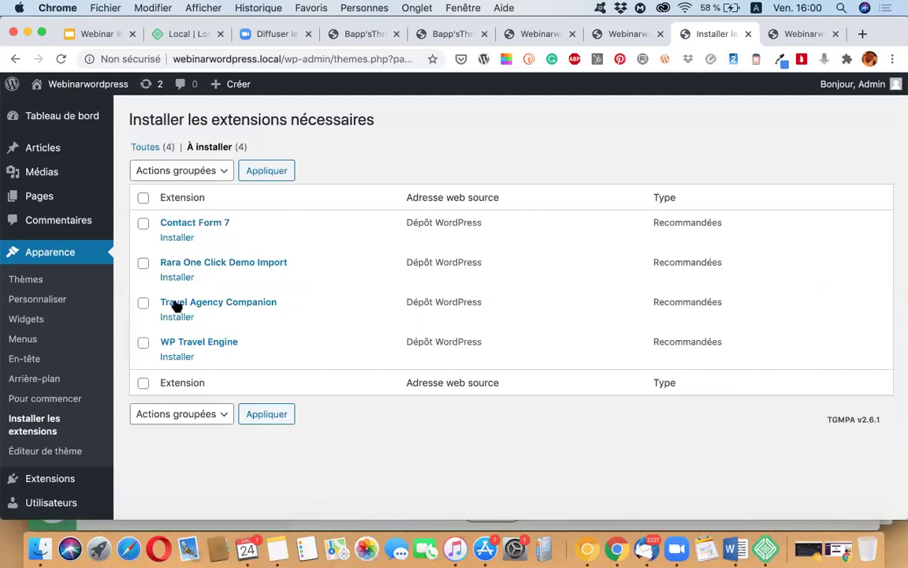
pyautogui.scroll(-1, 177, 306)
pyautogui.click(143, 190)
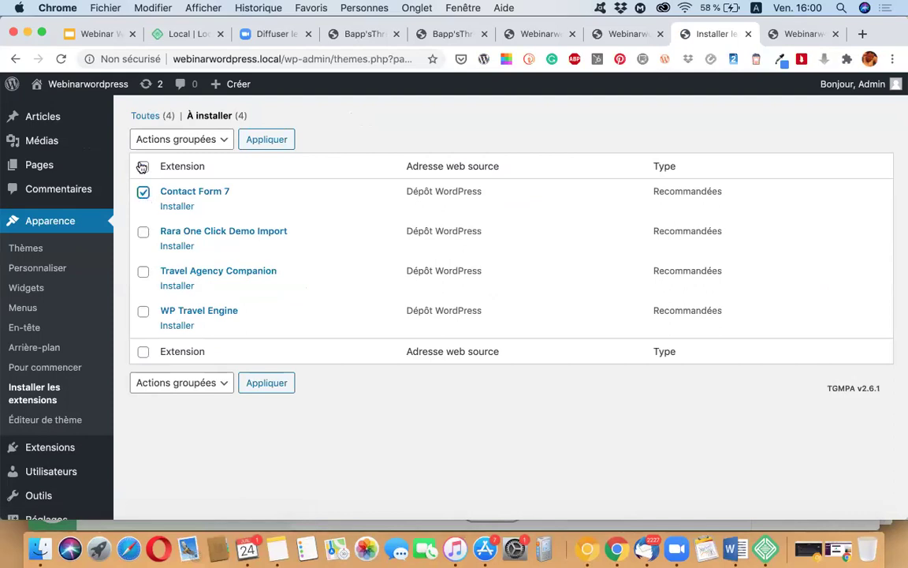
pyautogui.click(142, 167)
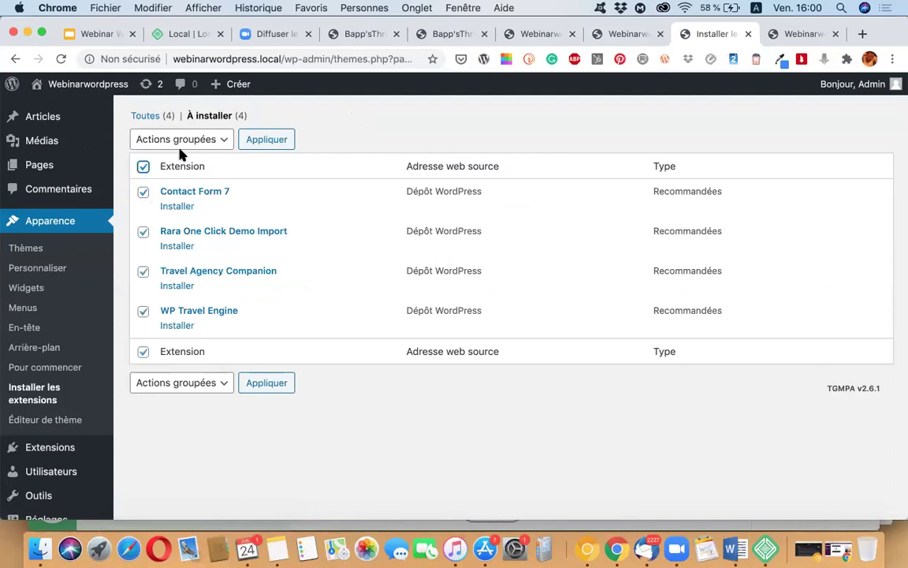
pyautogui.click(221, 140)
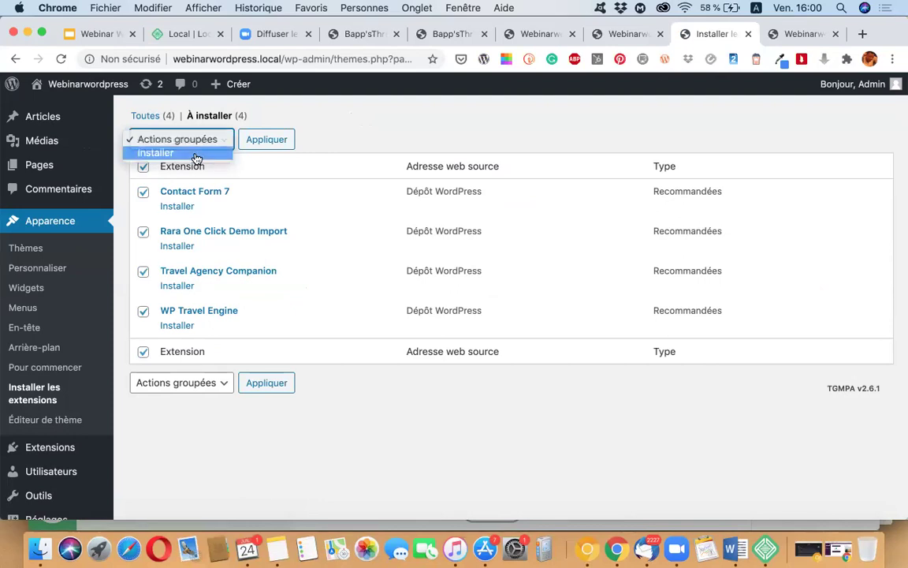
pyautogui.click(193, 153)
pyautogui.click(268, 140)
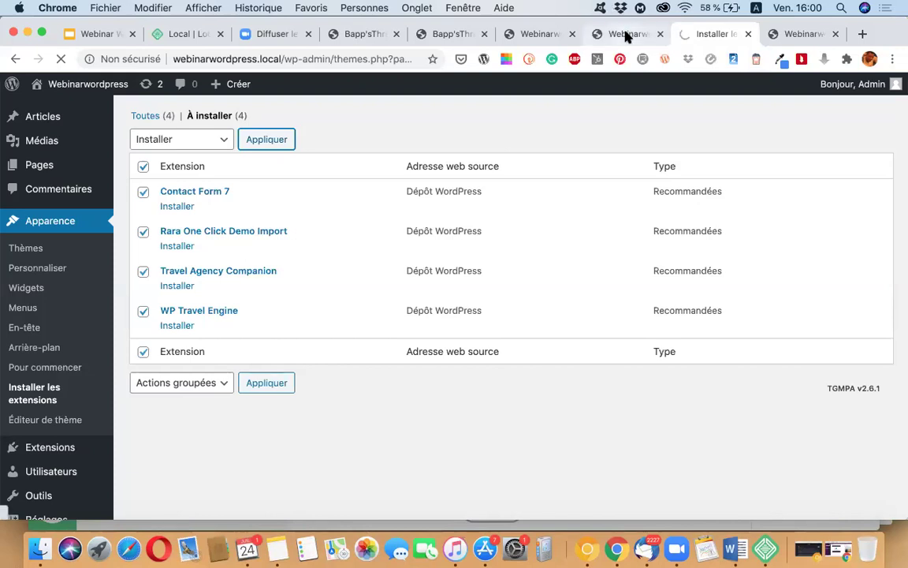
# Step: View the site's homepage in its new Travel Agency theme
pyautogui.click(806, 34)
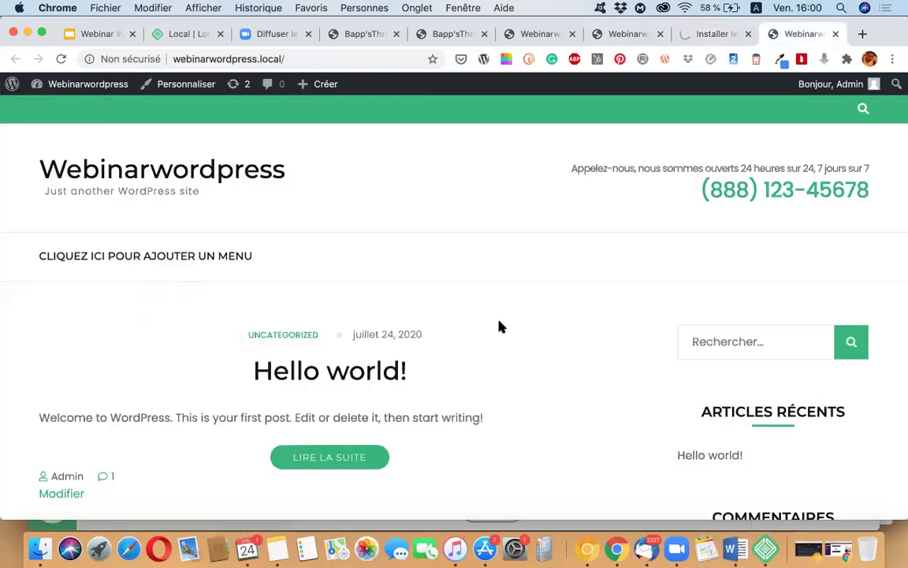
pyautogui.scroll(-5, 294, 298)
pyautogui.scroll(5, 293, 298)
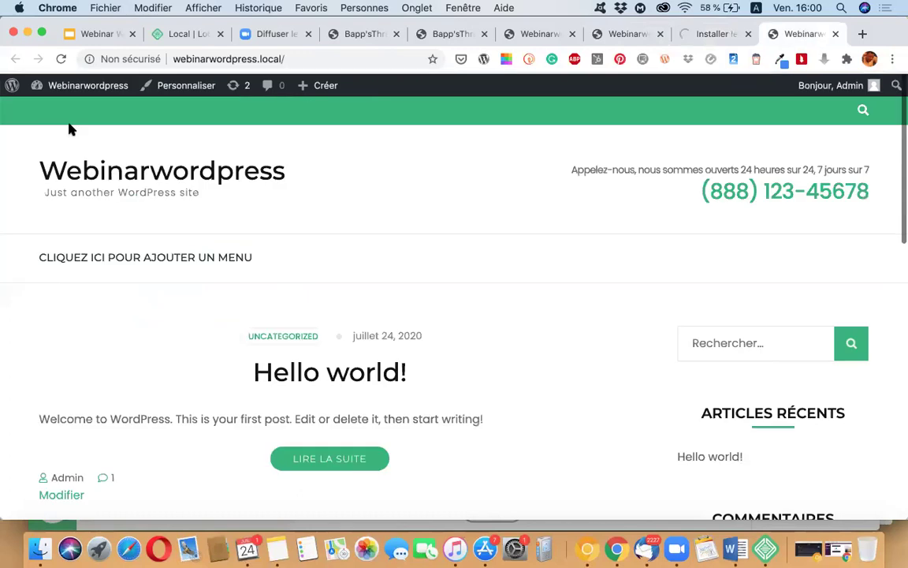
pyautogui.moveTo(71, 83)
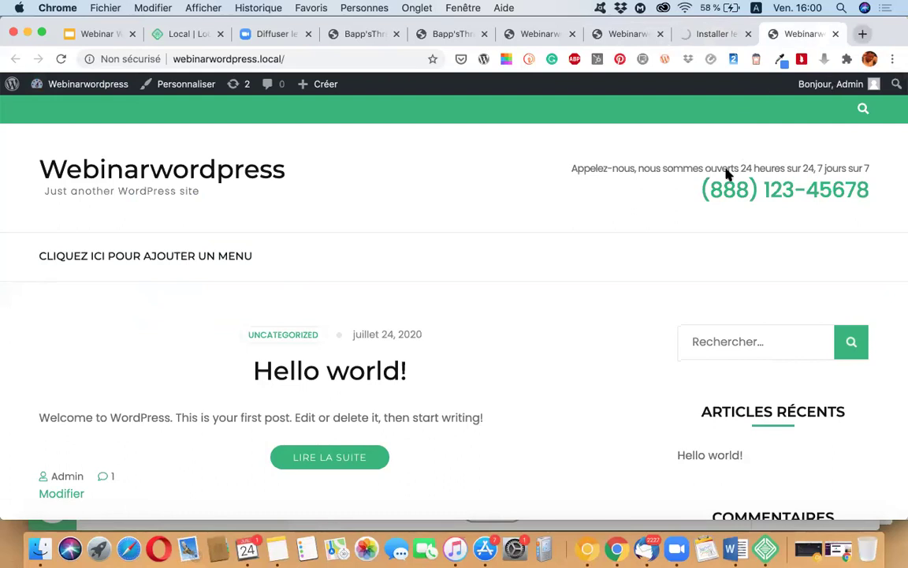
# Step: Open the site's ngrok address in a new Chrome tab, check Zoom, and return to Chrome
pyautogui.click(622, 39)
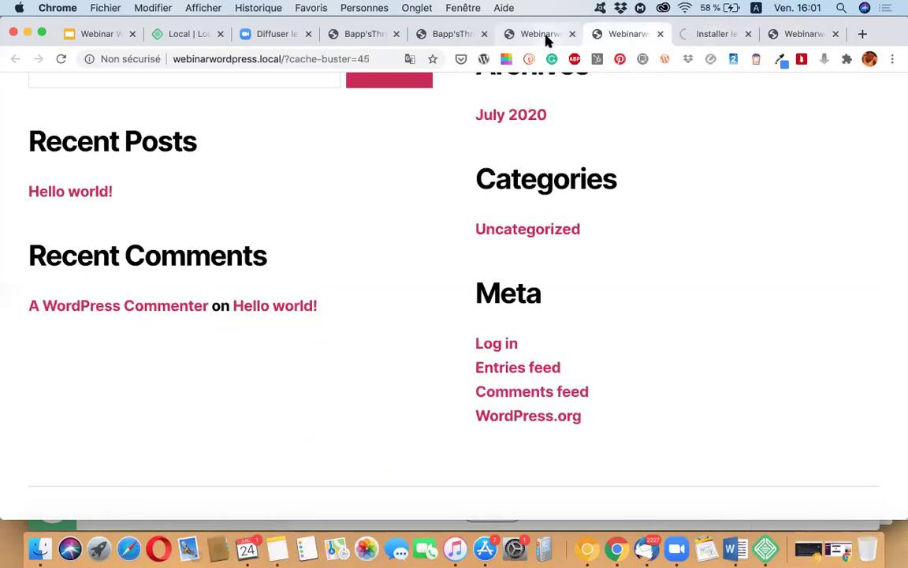
pyautogui.click(524, 34)
pyautogui.click(315, 64)
pyautogui.press('super+c')
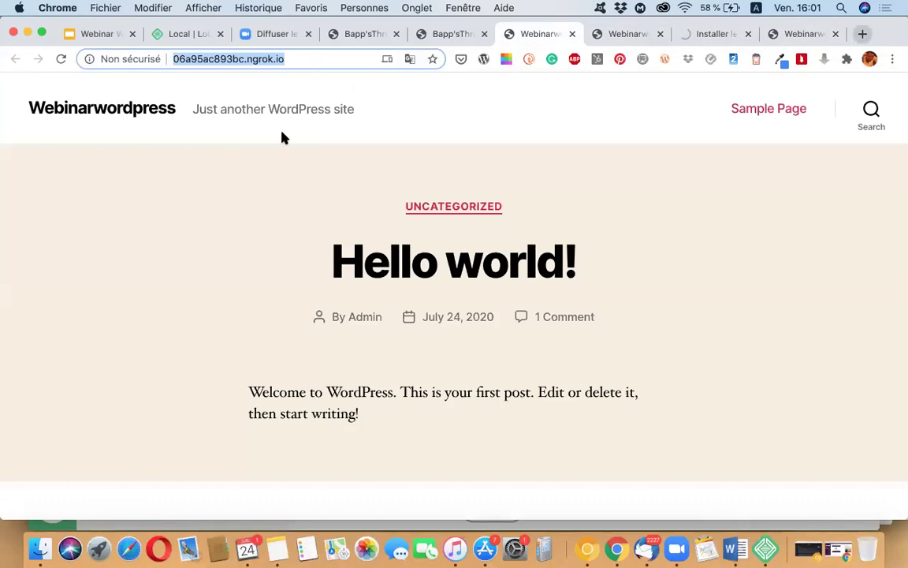
pyautogui.press('super+t')
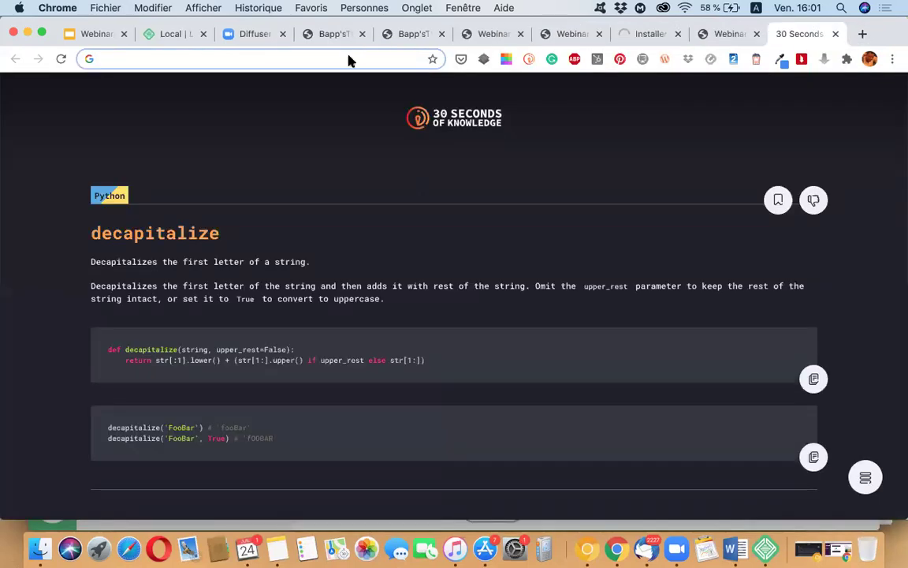
pyautogui.click(350, 60)
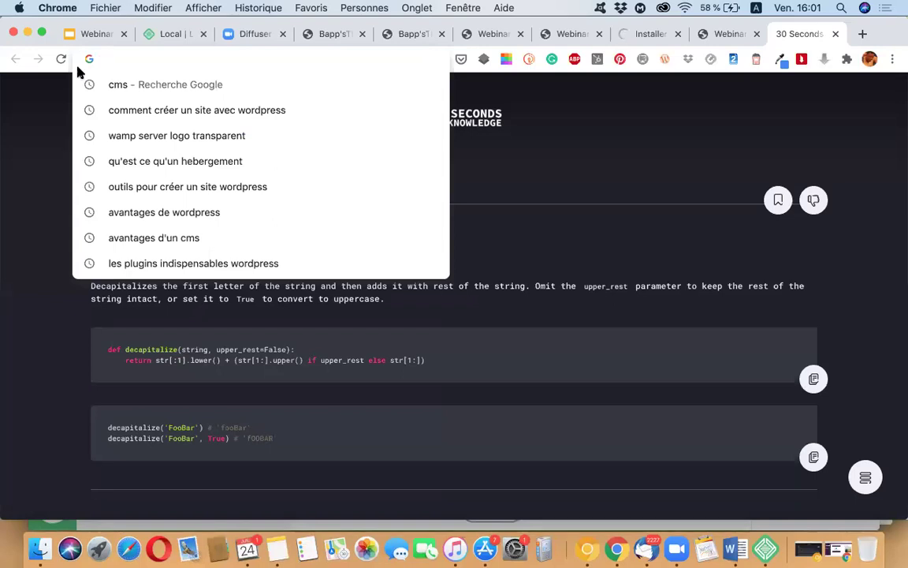
pyautogui.press('super+v')
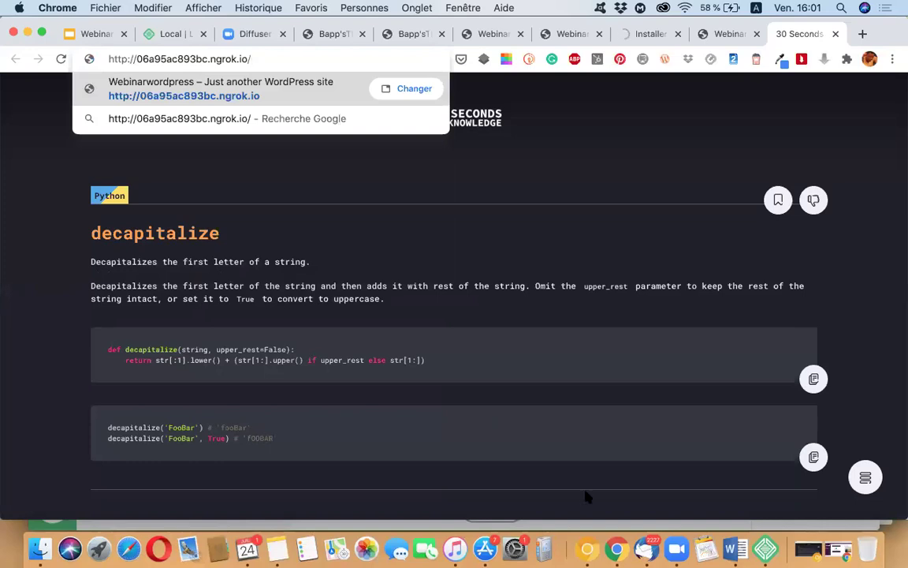
pyautogui.click(685, 552)
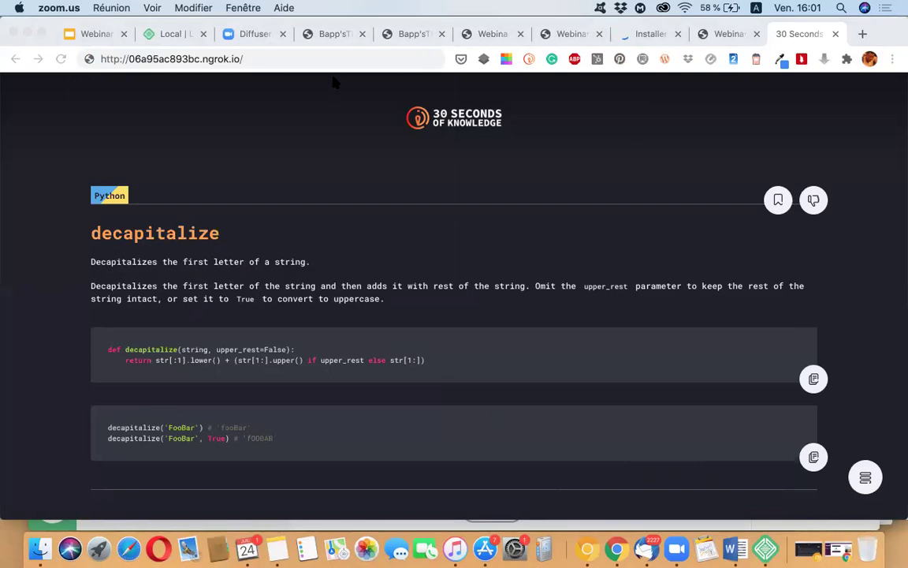
pyautogui.click(99, 144)
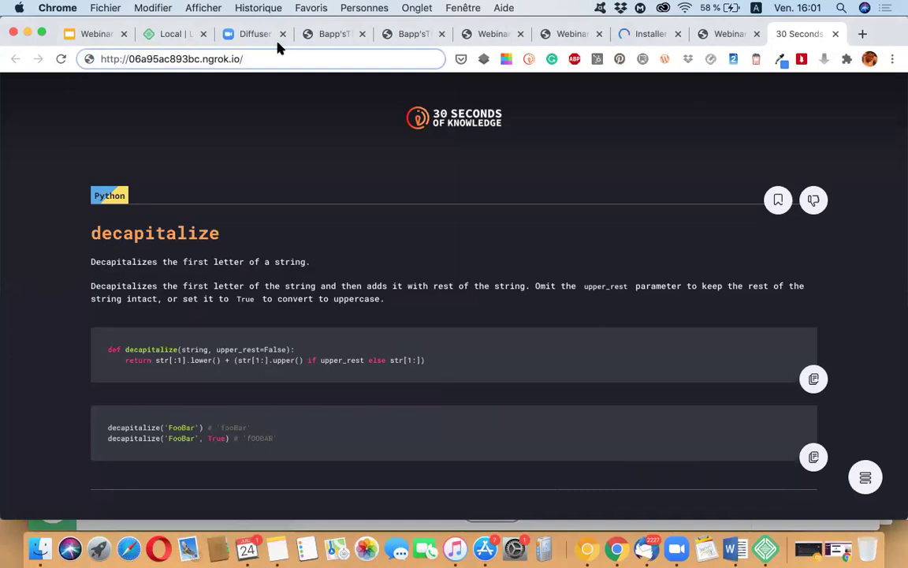
# Step: Activate Rara One Click Demo Import, Contact Form 7, Travel Agency Companion and WP Travel Engine
pyautogui.click(652, 34)
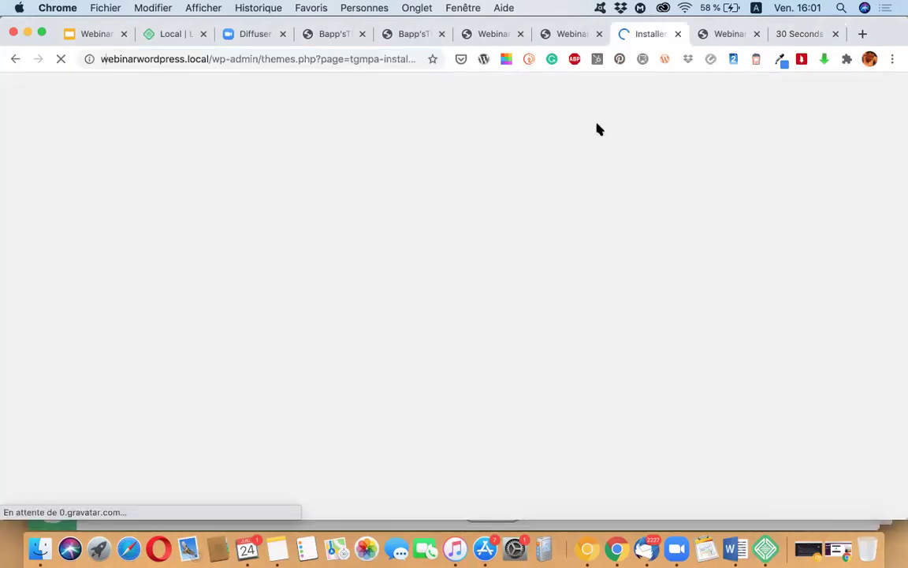
pyautogui.scroll(-5, 321, 376)
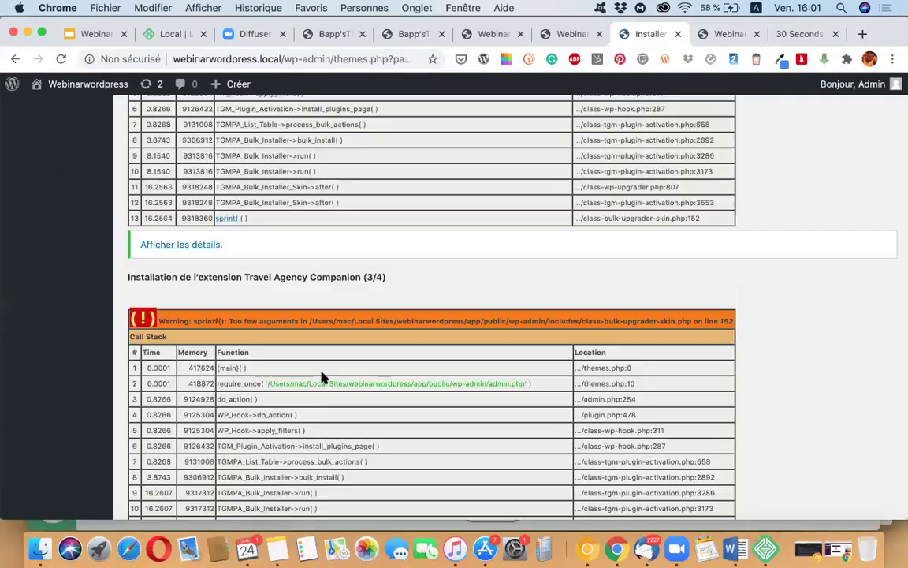
pyautogui.scroll(-10, 322, 376)
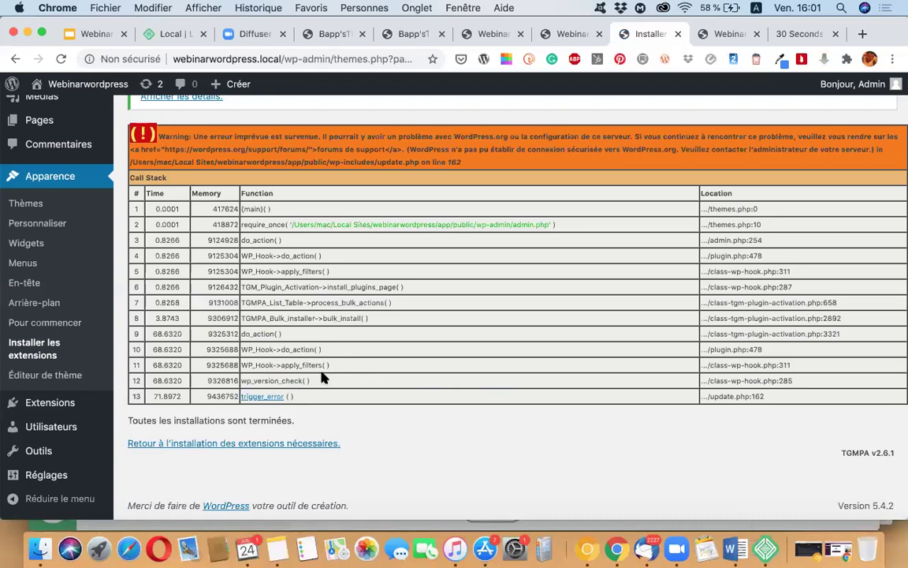
pyautogui.click(234, 443)
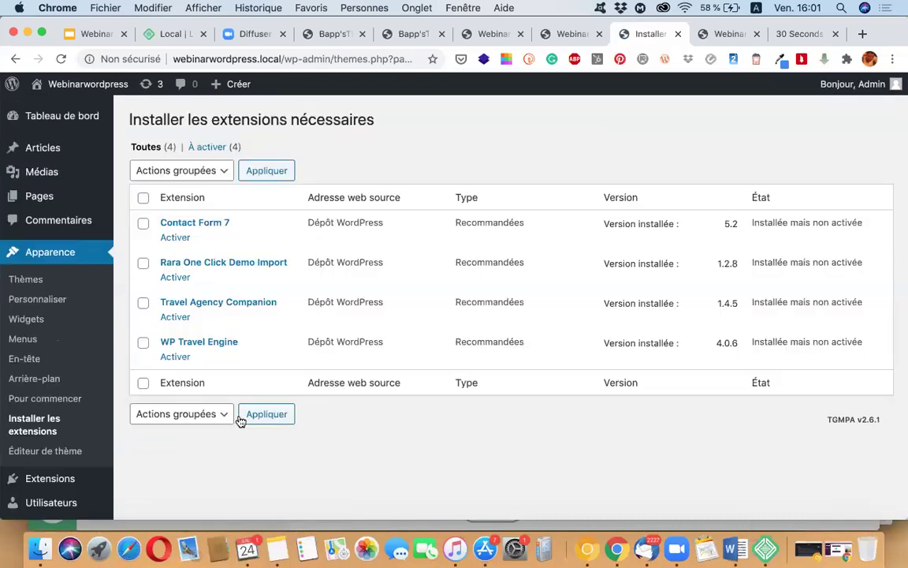
pyautogui.click(173, 277)
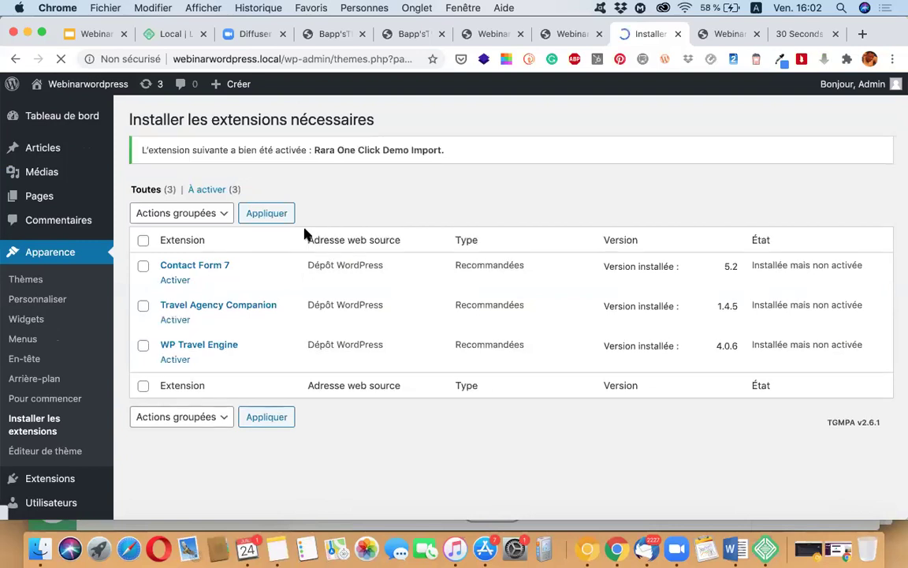
pyautogui.click(174, 281)
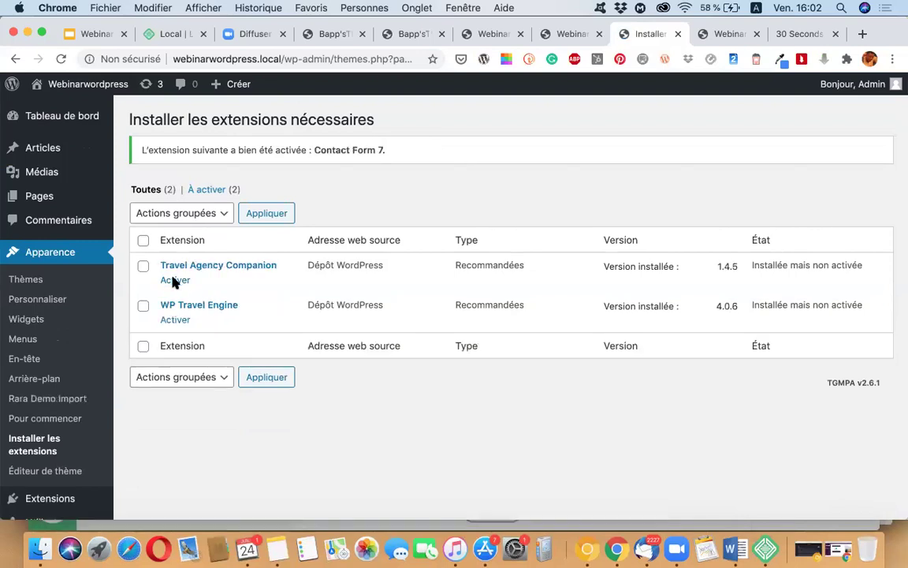
pyautogui.click(173, 281)
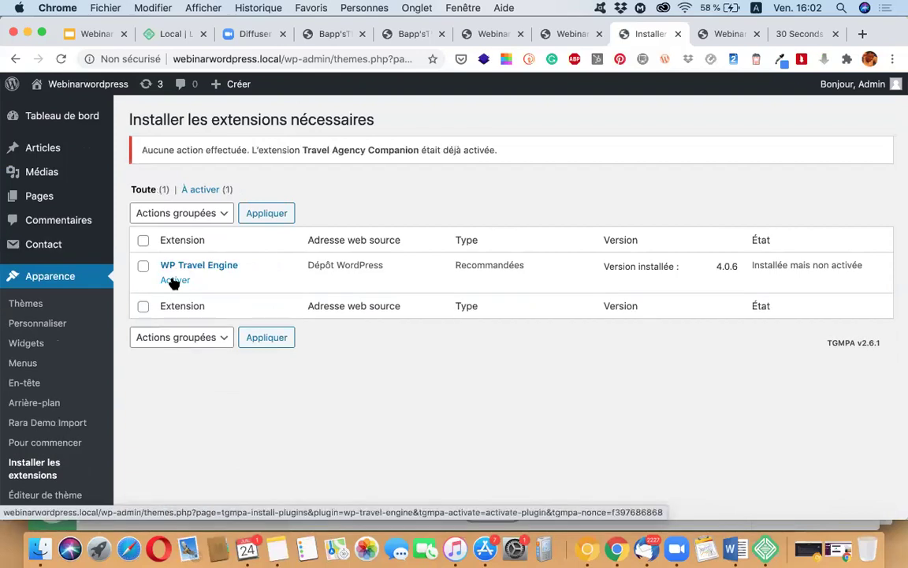
pyautogui.click(174, 282)
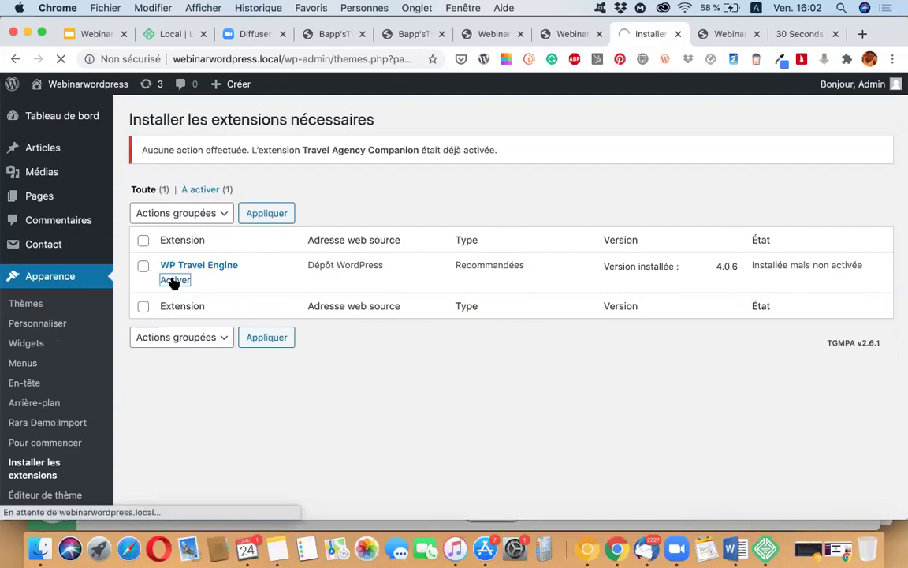
pyautogui.click(33, 306)
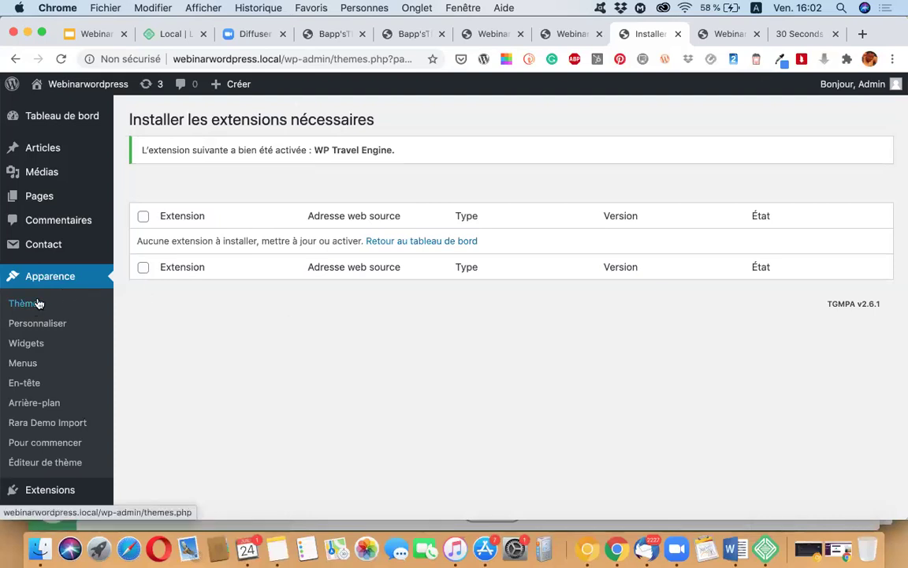
pyautogui.click(38, 304)
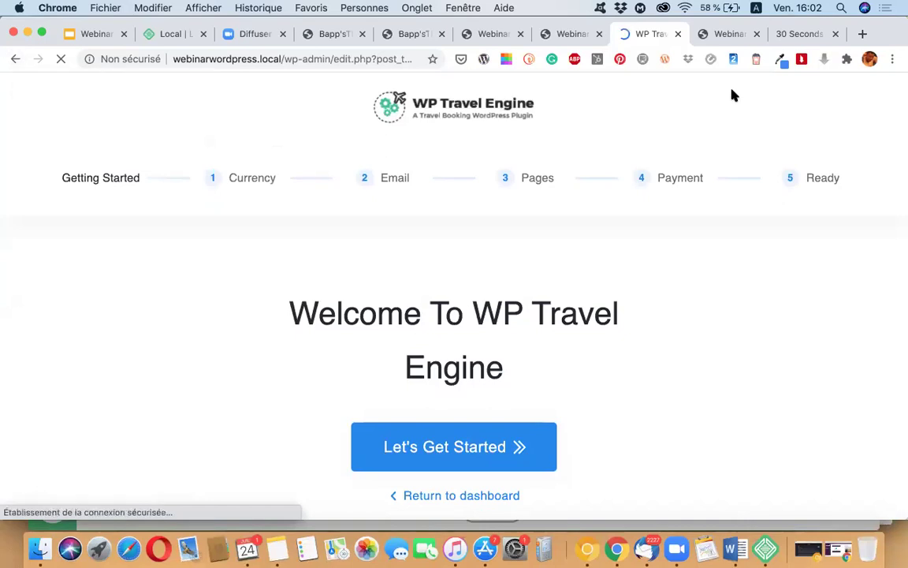
# Step: From the site's homepage tab, open the admin dashboard via the Webinarwordpress admin-bar link
pyautogui.click(713, 34)
pyautogui.scroll(-5, 92, 106)
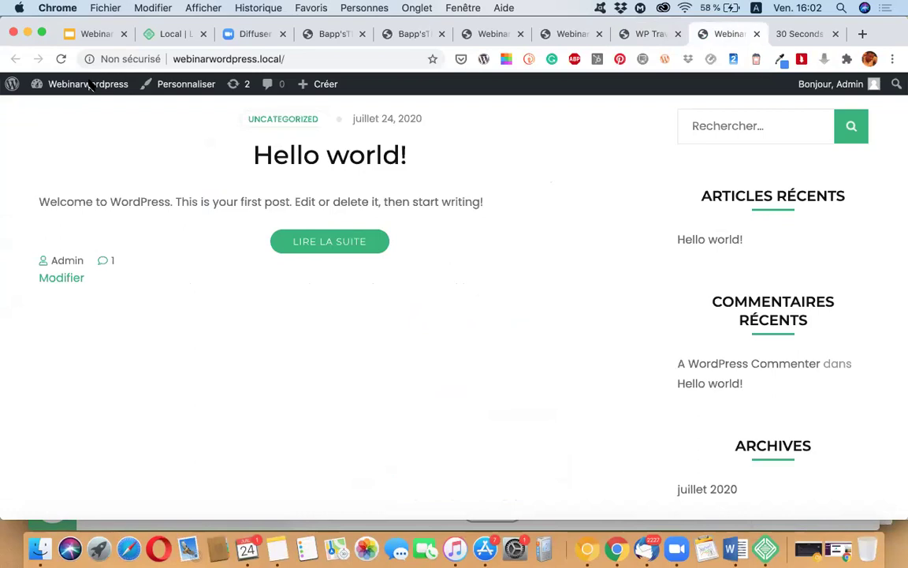
pyautogui.click(89, 84)
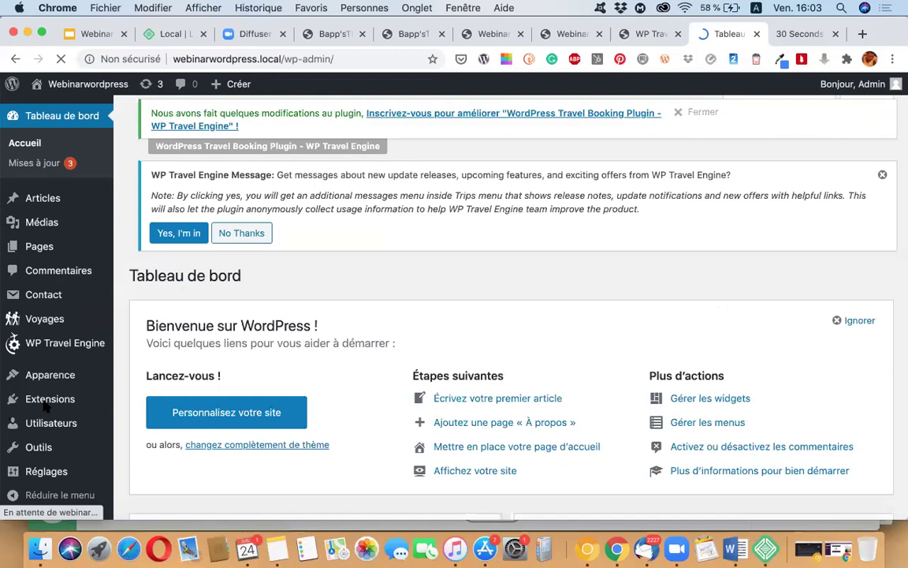
# Step: Scroll the dashboard, then switch to the Local by Flywheel webinar slide deck
pyautogui.scroll(-1, 45, 398)
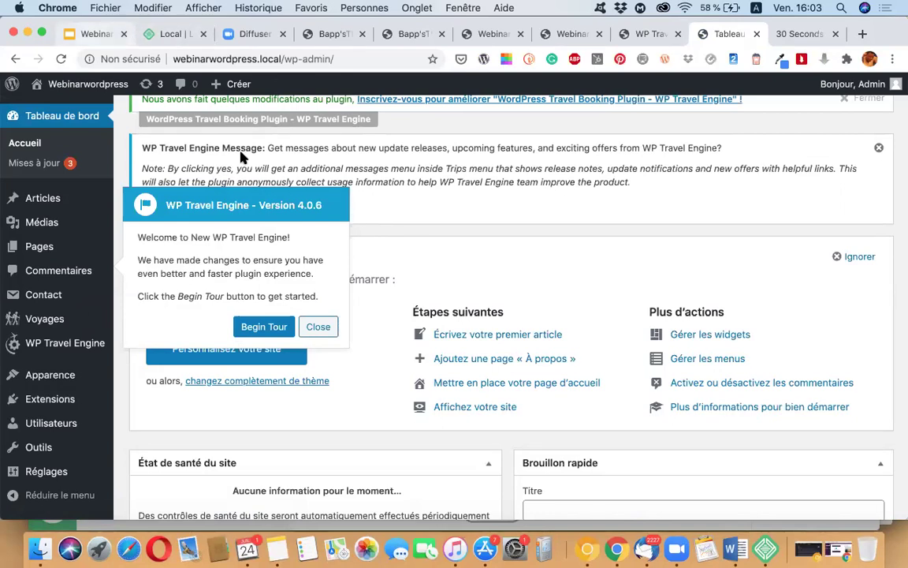
pyautogui.press('super+1')
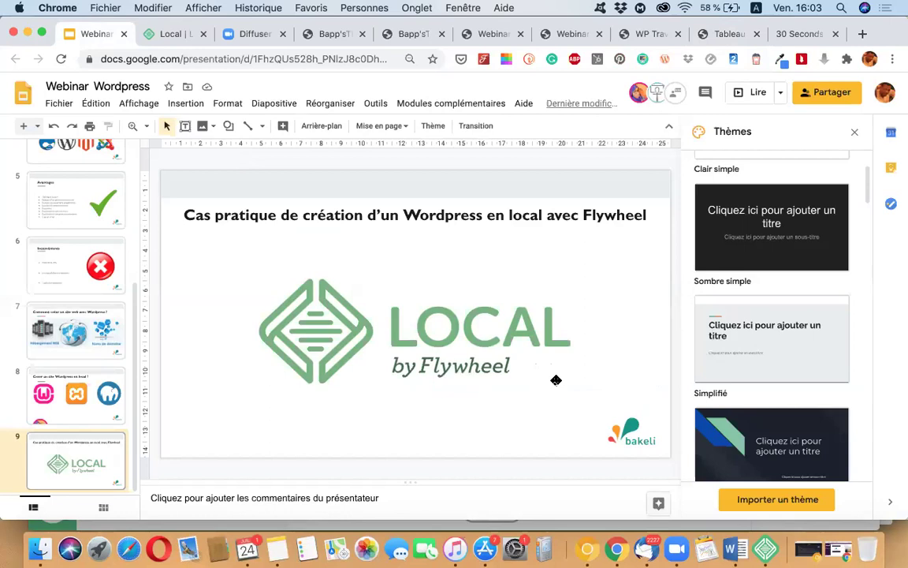
pyautogui.click(727, 35)
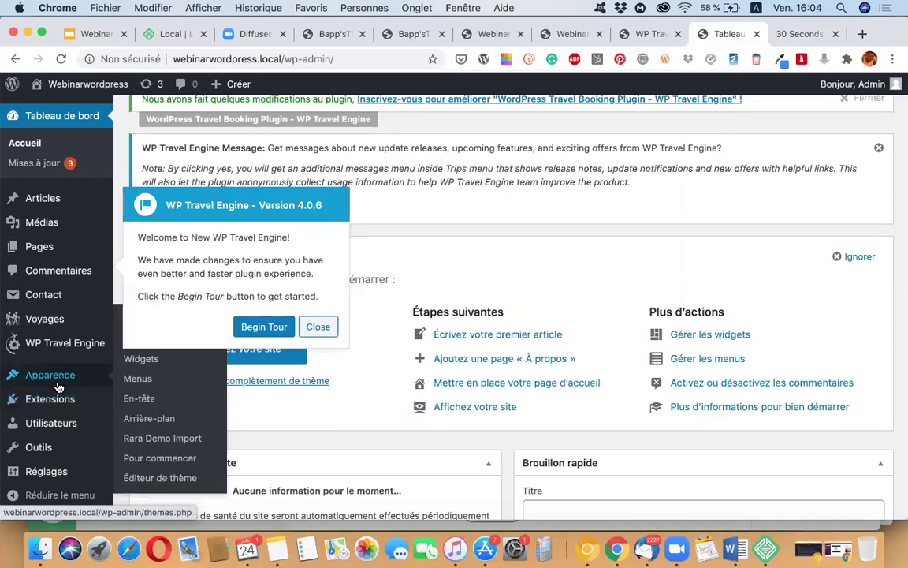
pyautogui.scroll(-1, 67, 372)
pyautogui.moveTo(19, 375)
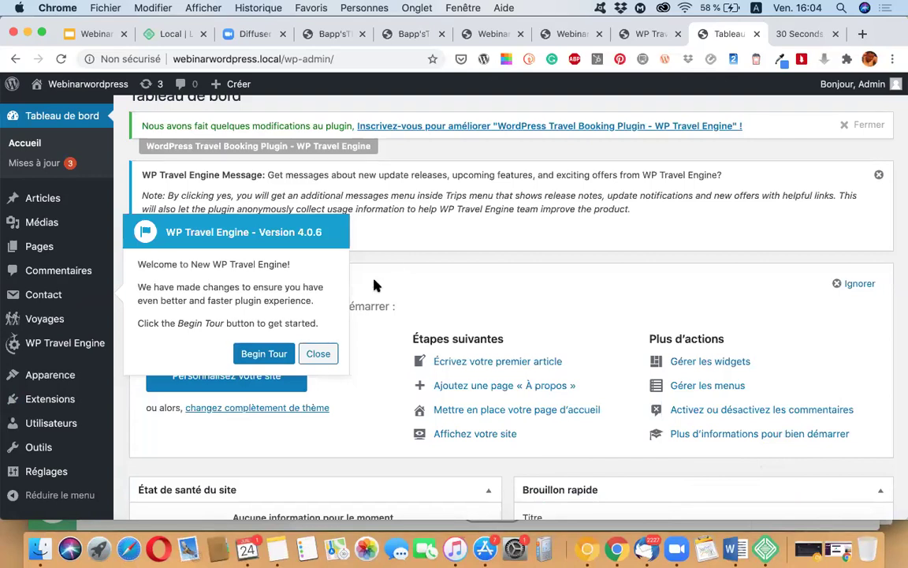
pyautogui.click(319, 354)
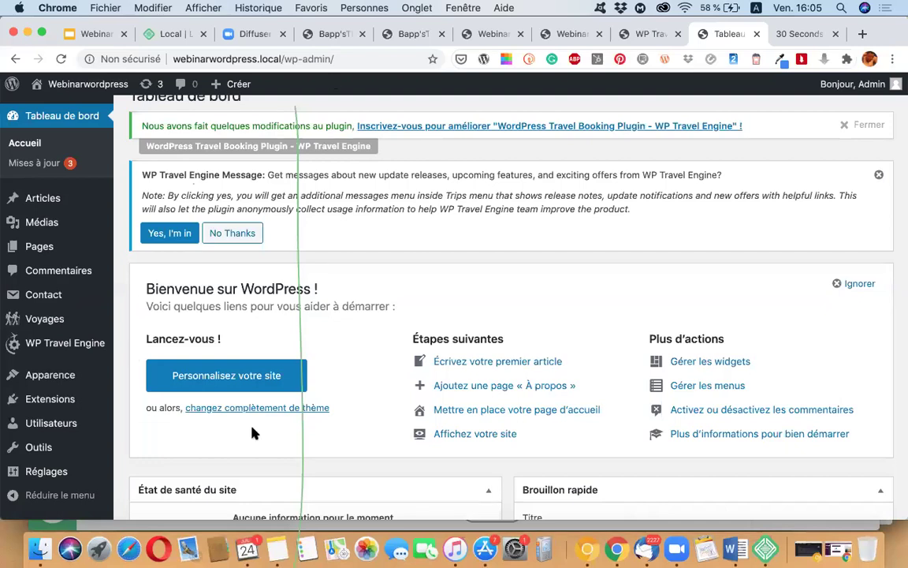
pyautogui.scroll(-6, 252, 433)
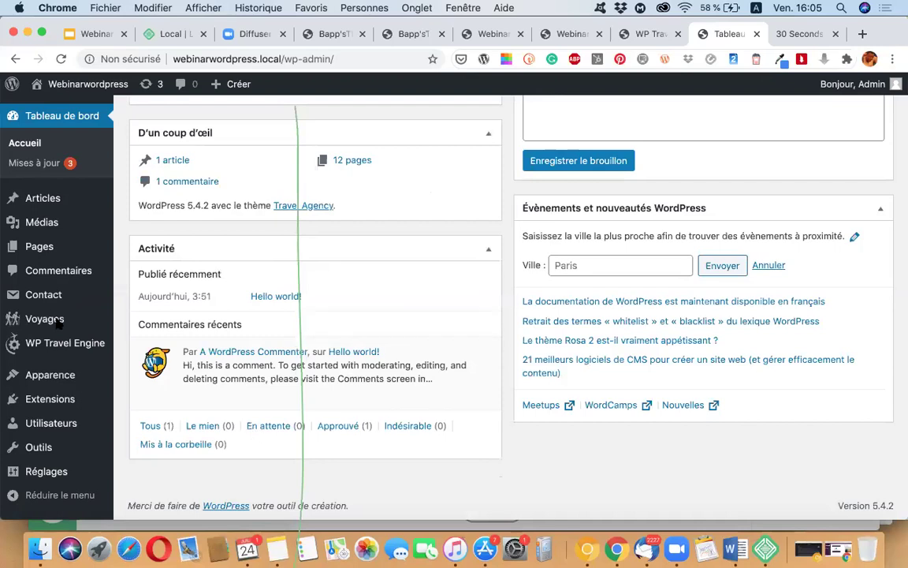
pyautogui.scroll(2, 58, 323)
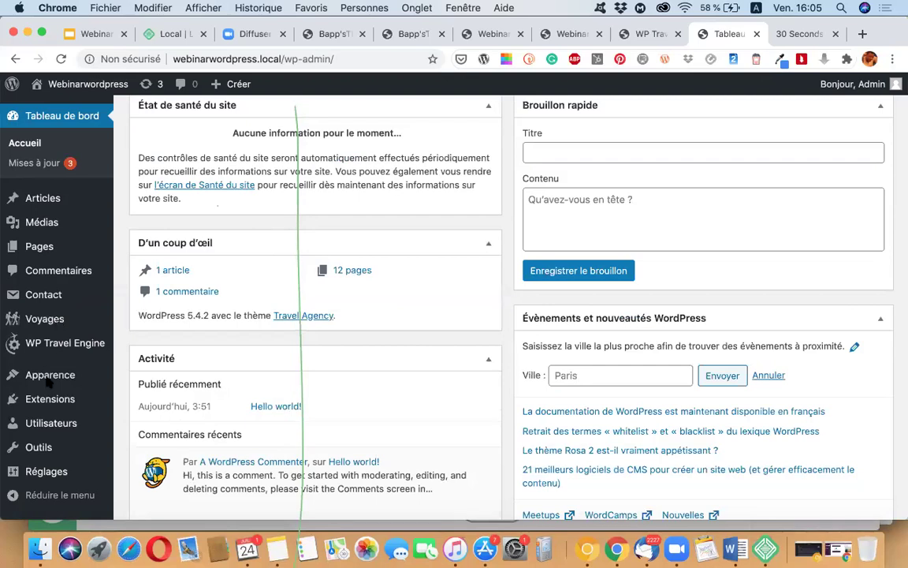
pyautogui.scroll(2, 44, 340)
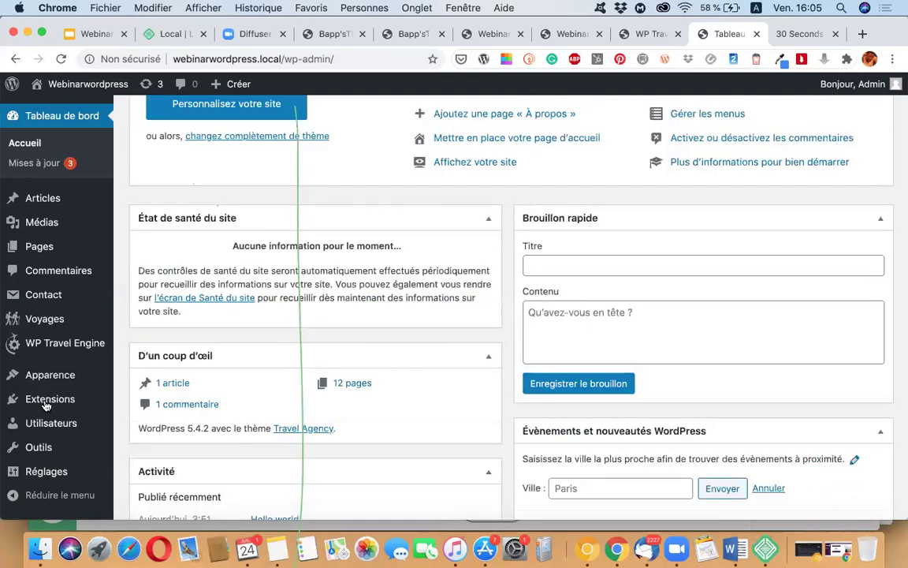
pyautogui.click(45, 404)
# Step: Scroll through the installed plugins to review the four active ones, then go to Ajouter des extensions
pyautogui.moveTo(46, 406)
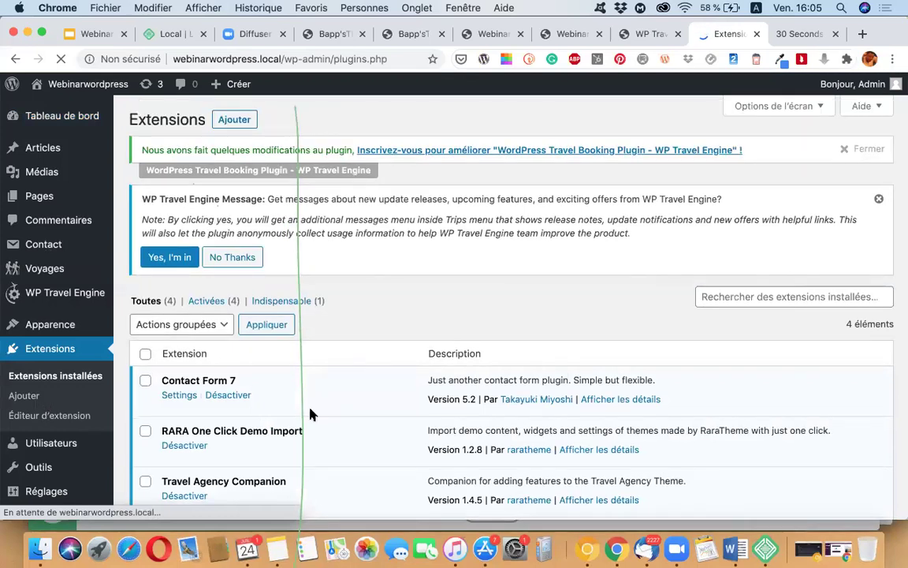
pyautogui.scroll(-3, 311, 414)
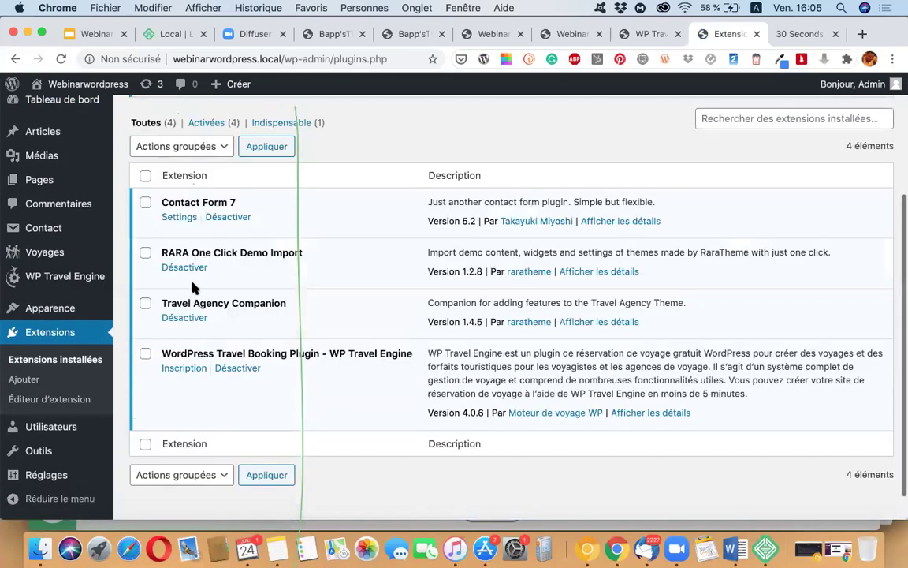
pyautogui.scroll(-1, 193, 289)
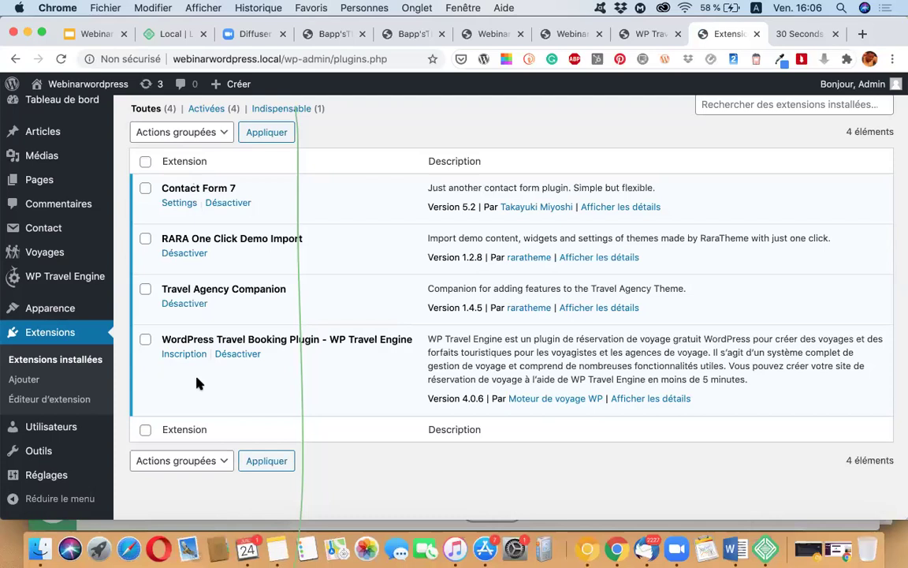
pyautogui.scroll(2, 197, 383)
pyautogui.scroll(-1, 199, 383)
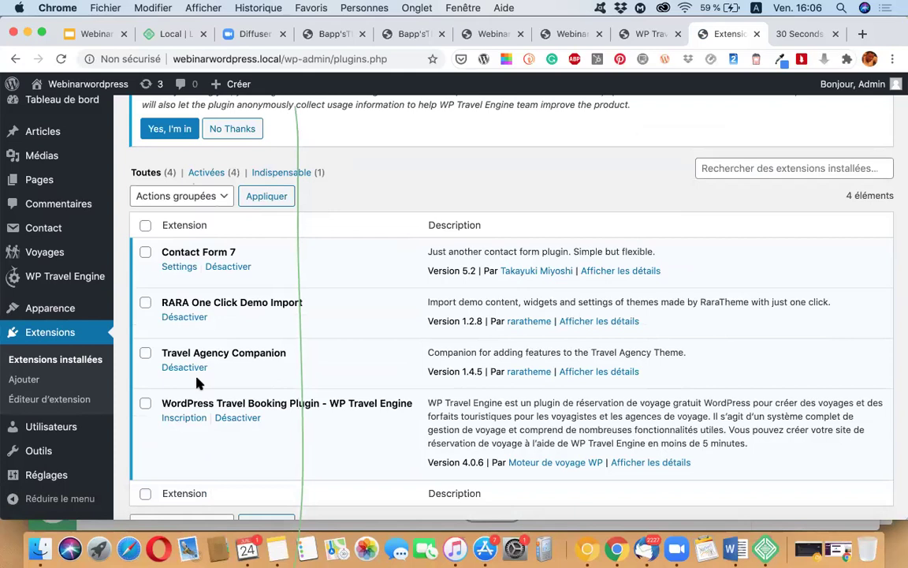
pyautogui.scroll(-1, 197, 382)
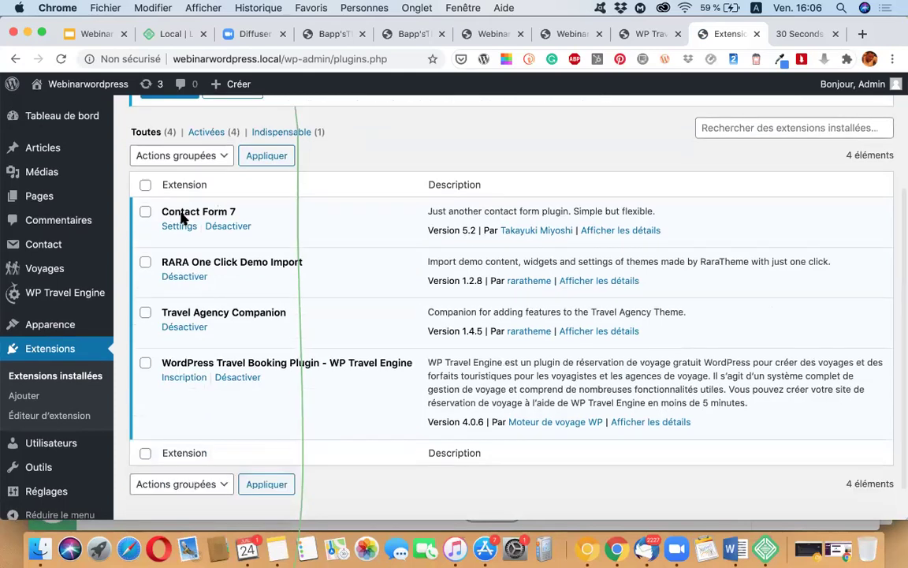
pyautogui.scroll(2, 156, 239)
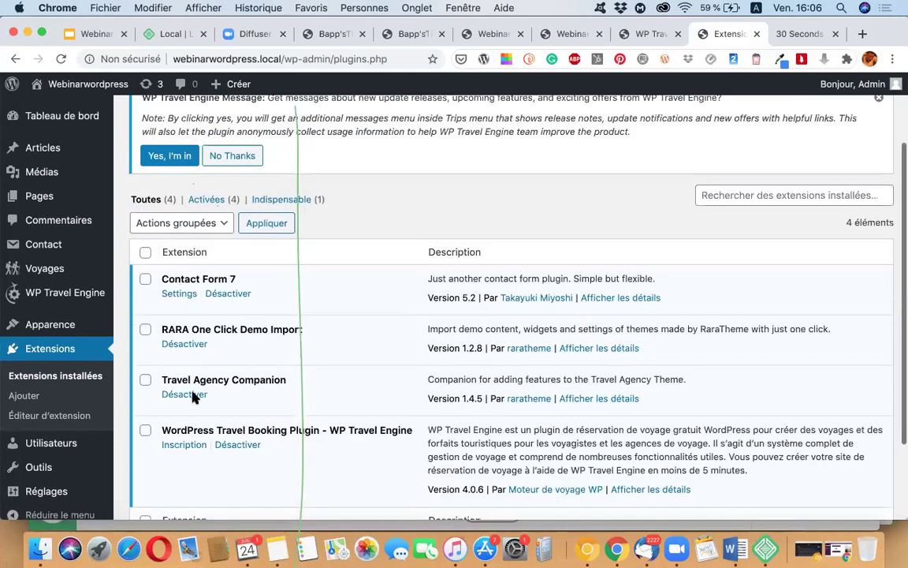
pyautogui.scroll(3, 239, 139)
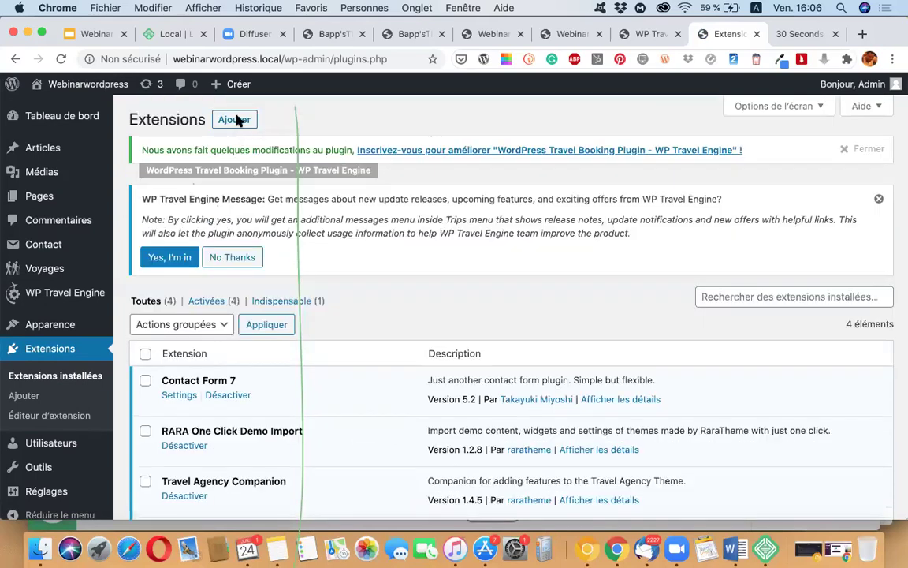
pyautogui.click(234, 119)
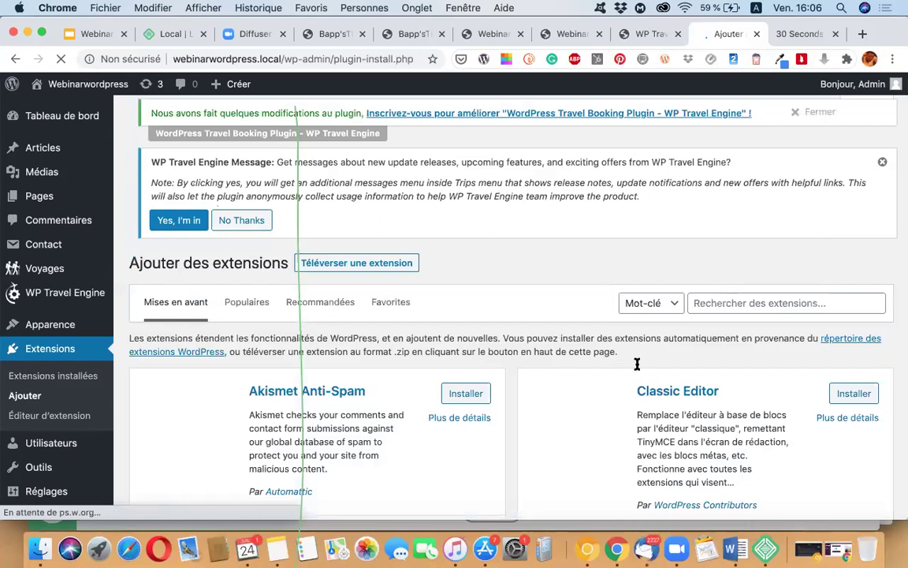
# Step: Search the plugin directory for 'updraft plus' and scroll to the UpdraftPlus WordPress Backup Plugin card
pyautogui.click(778, 241)
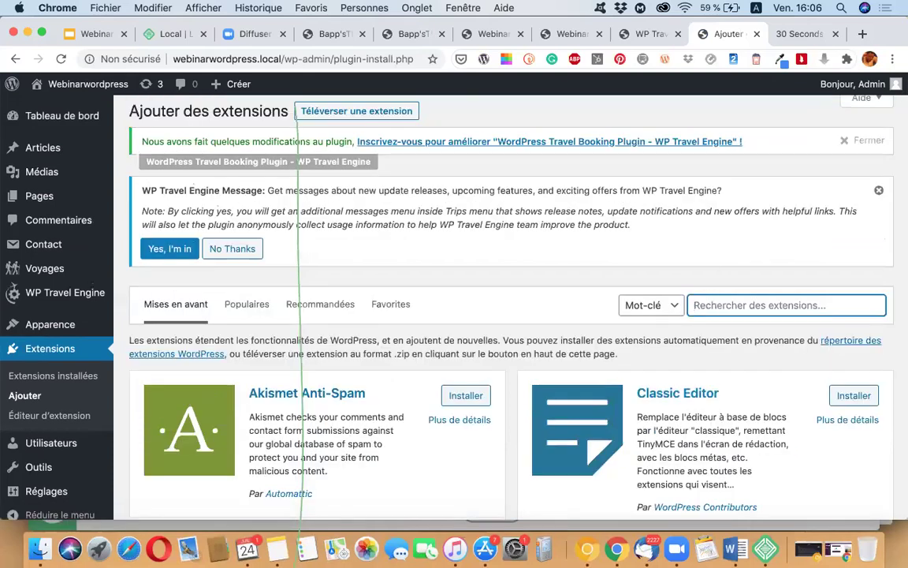
pyautogui.write('u')
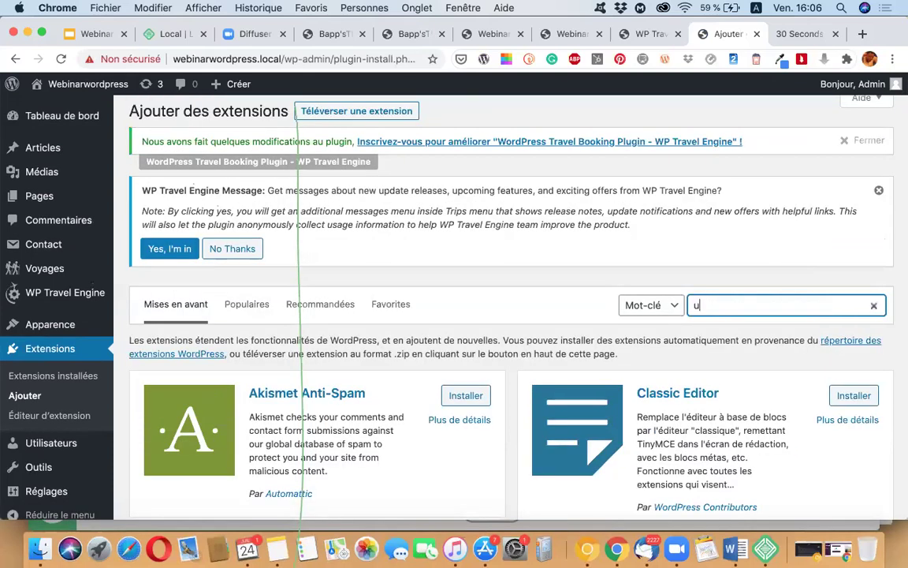
pyautogui.write('pdraft plus')
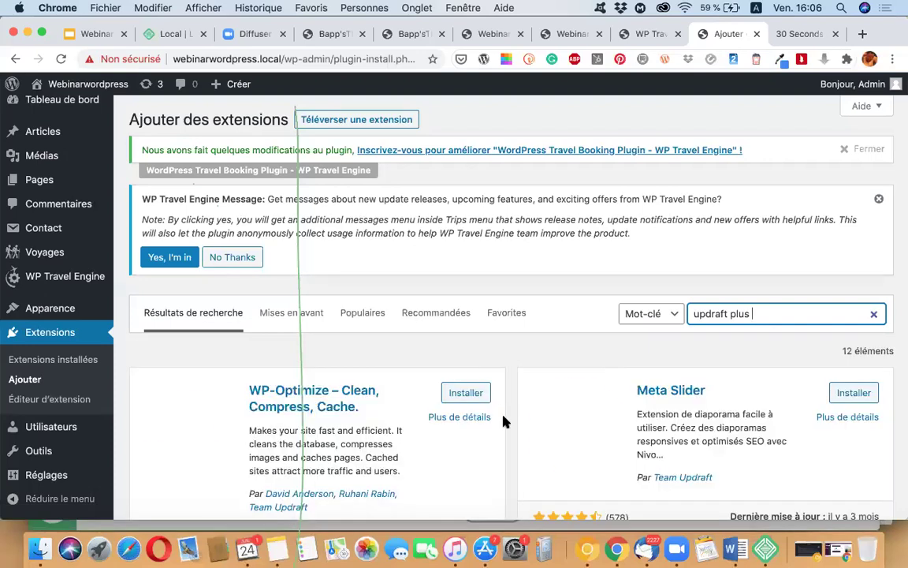
pyautogui.scroll(-3, 505, 422)
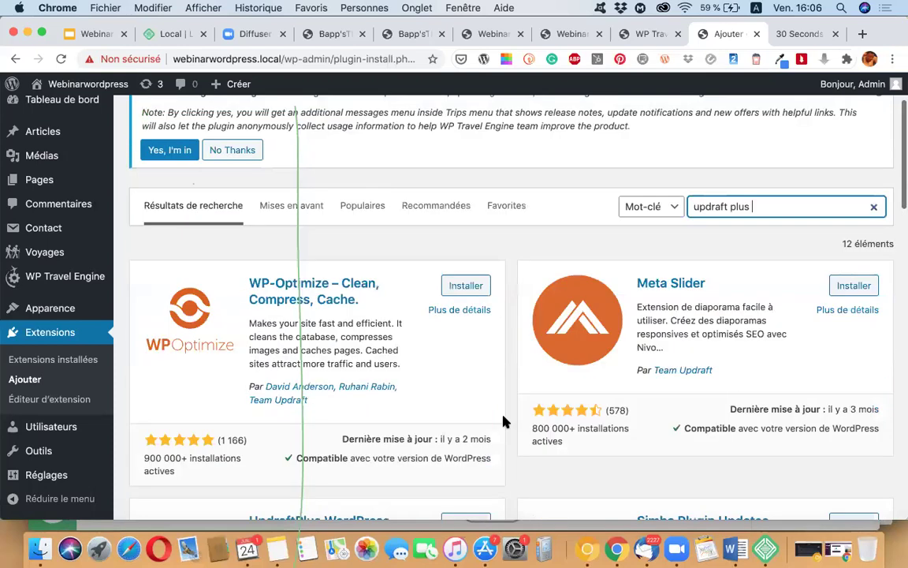
pyautogui.scroll(-3, 505, 422)
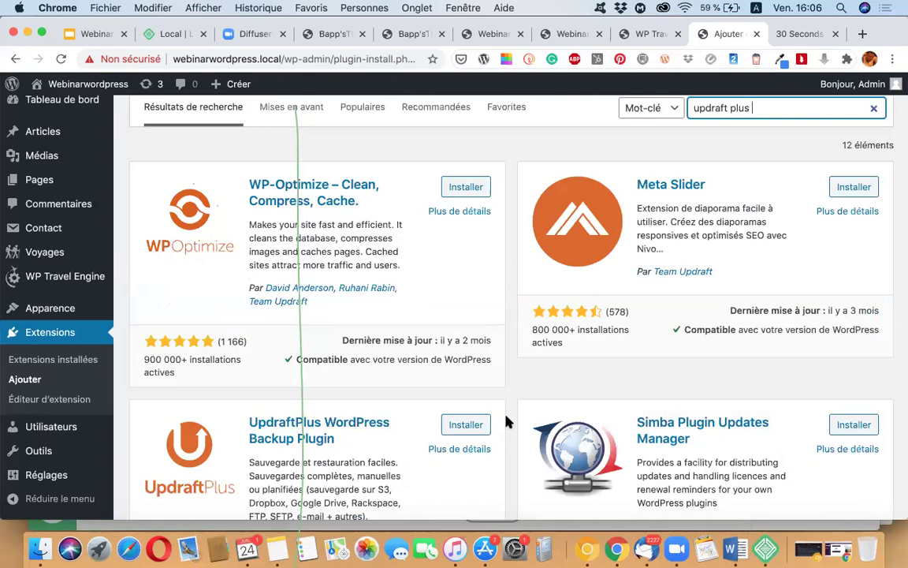
pyautogui.scroll(-3, 507, 422)
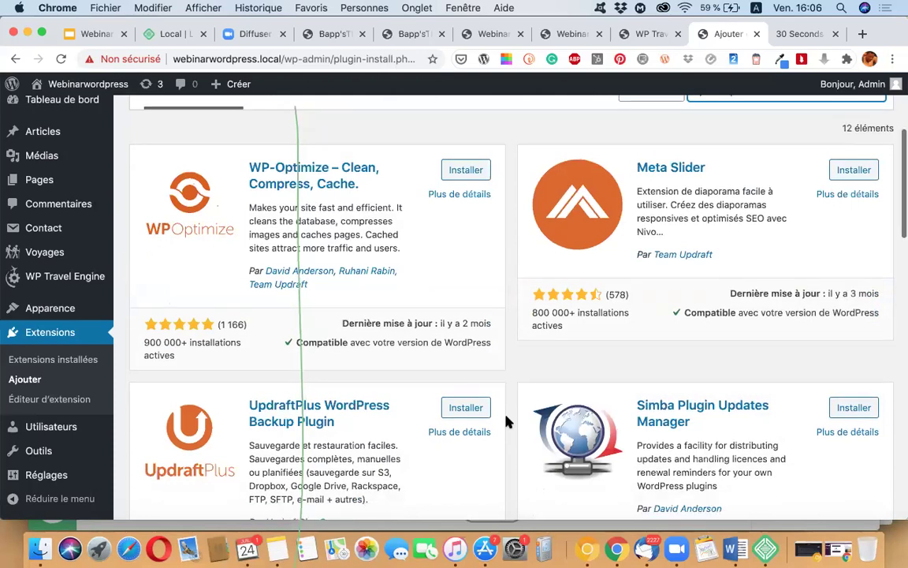
pyautogui.scroll(4, 506, 423)
pyautogui.scroll(-3, 506, 423)
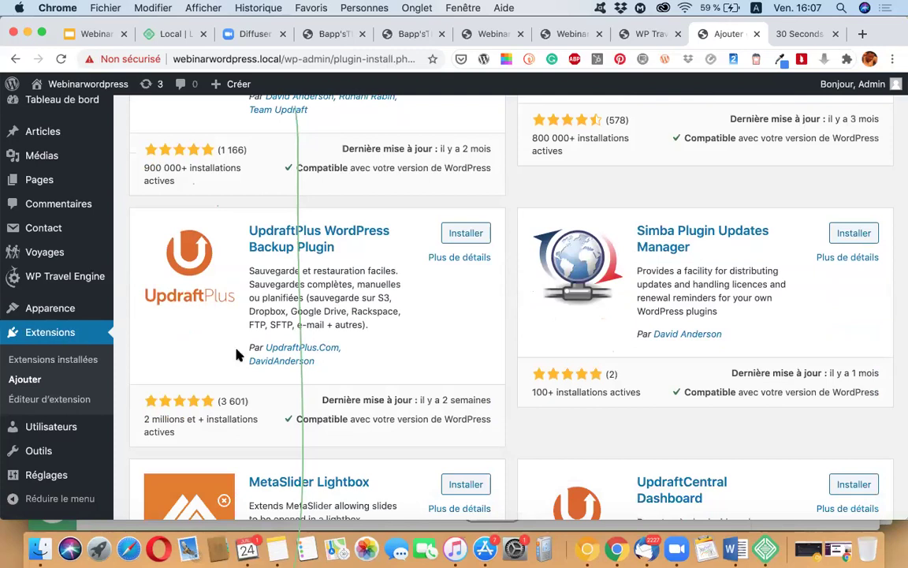
pyautogui.scroll(6, 248, 314)
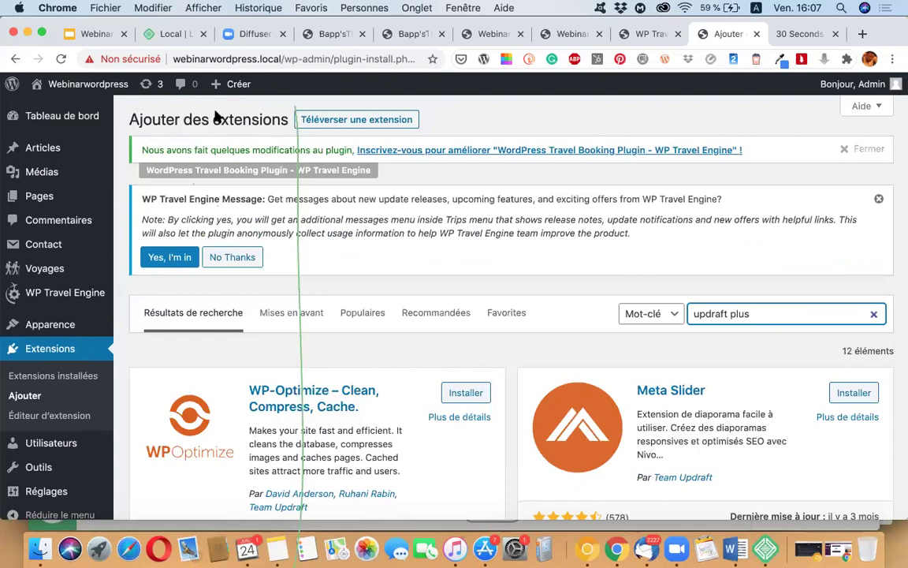
pyautogui.scroll(-1, 392, 360)
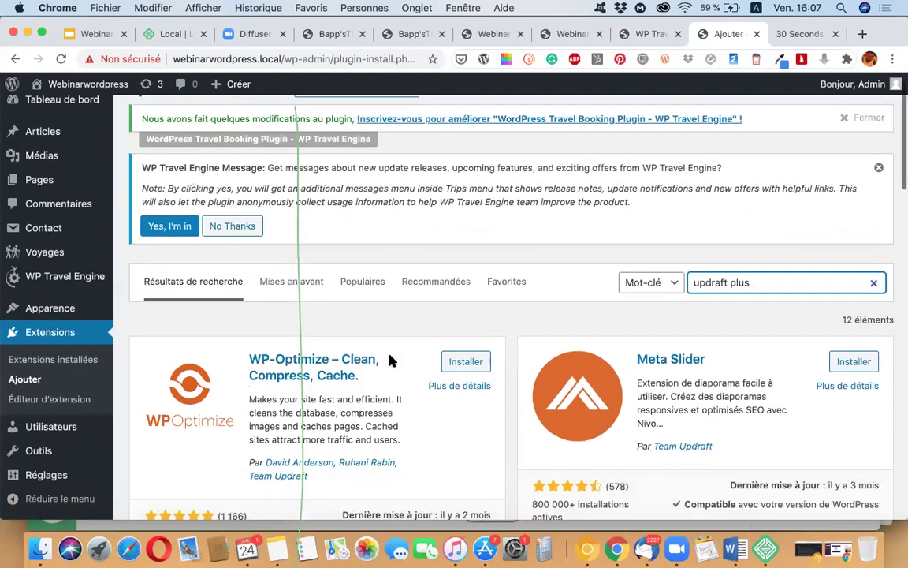
pyautogui.scroll(-3, 392, 360)
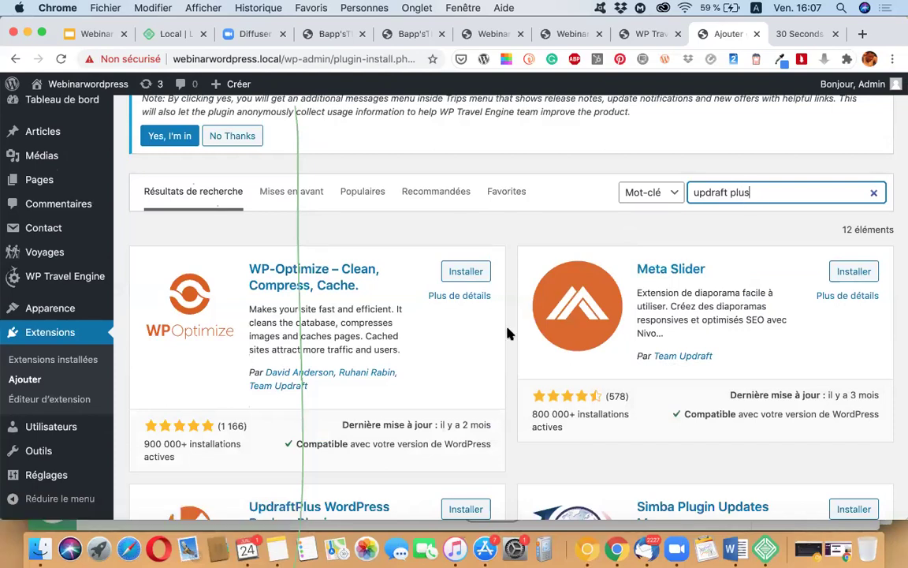
pyautogui.scroll(-2, 508, 334)
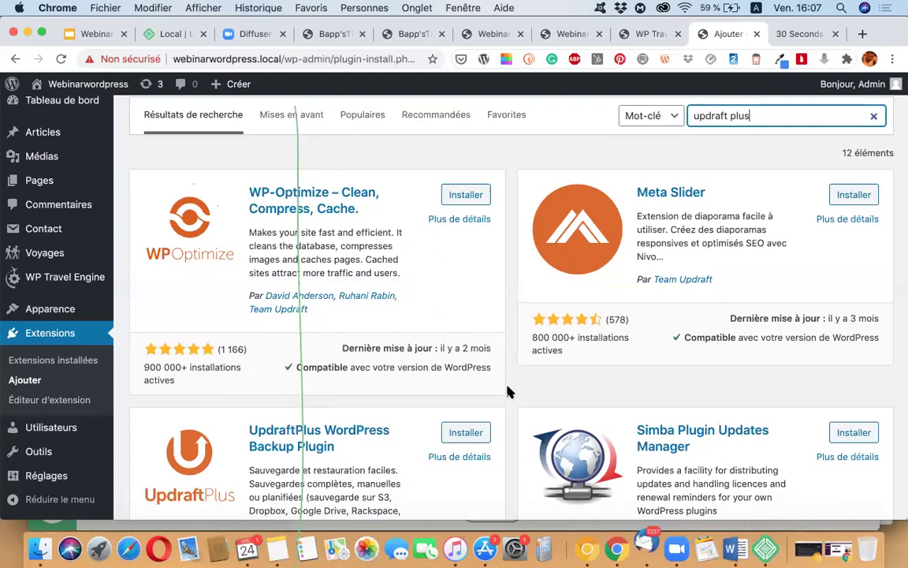
pyautogui.scroll(-2, 509, 392)
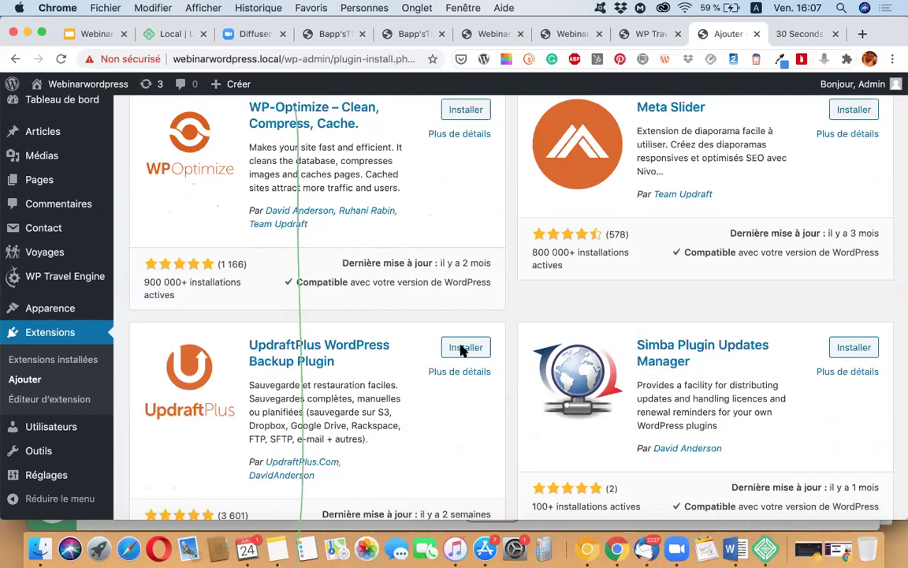
pyautogui.scroll(-2, 463, 350)
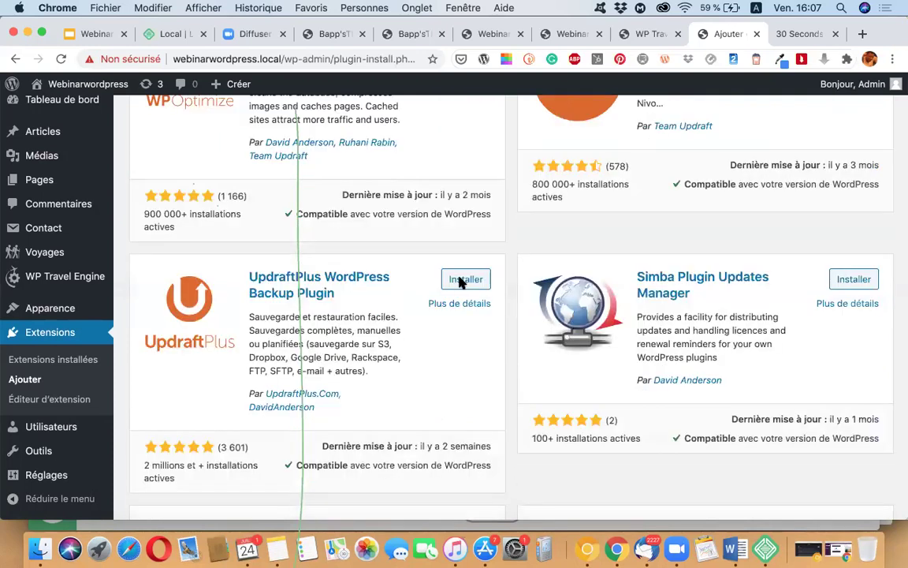
# Step: Install the UpdraftPlus WordPress Backup Plugin from the search results and activate it
pyautogui.click(464, 281)
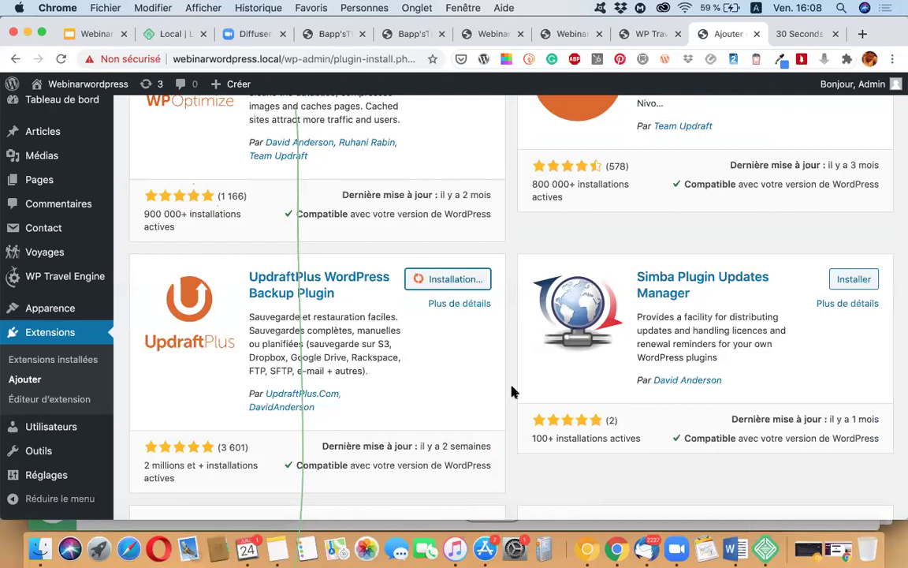
pyautogui.scroll(3, 511, 392)
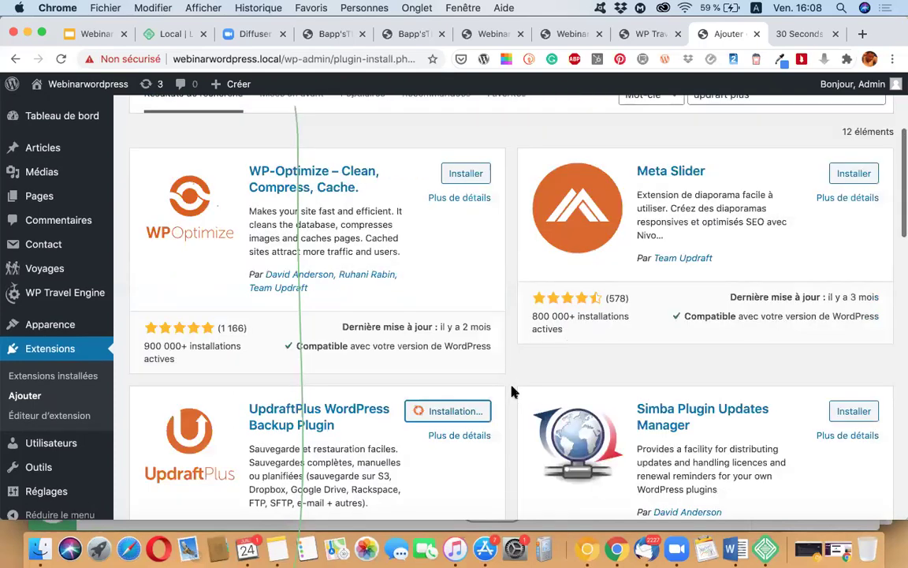
pyautogui.scroll(5, 511, 392)
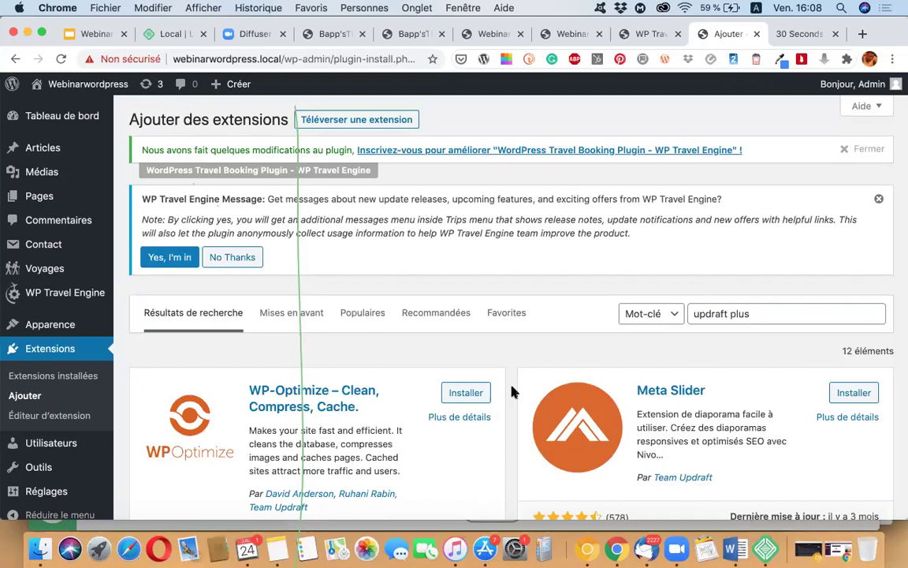
pyautogui.scroll(-5, 511, 392)
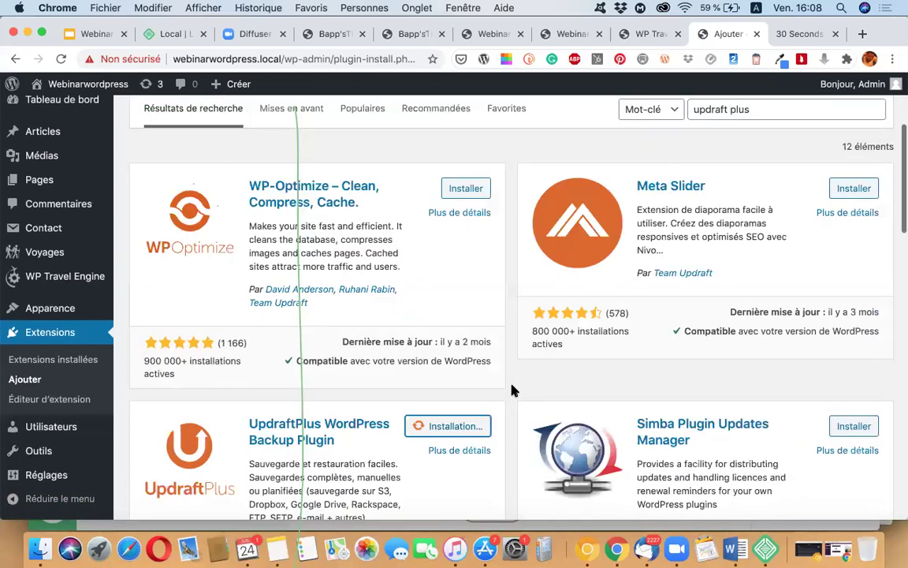
pyautogui.scroll(-2, 511, 390)
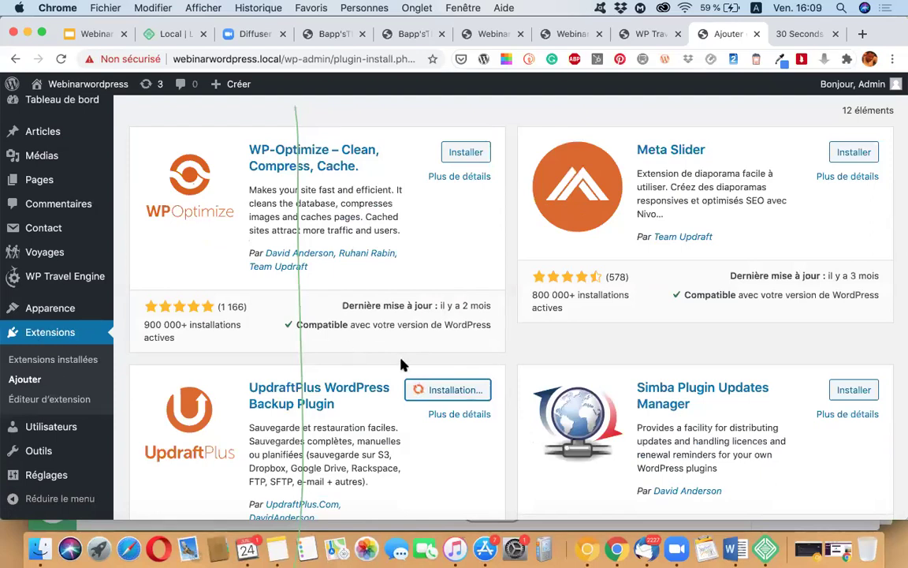
pyautogui.scroll(5, 580, 366)
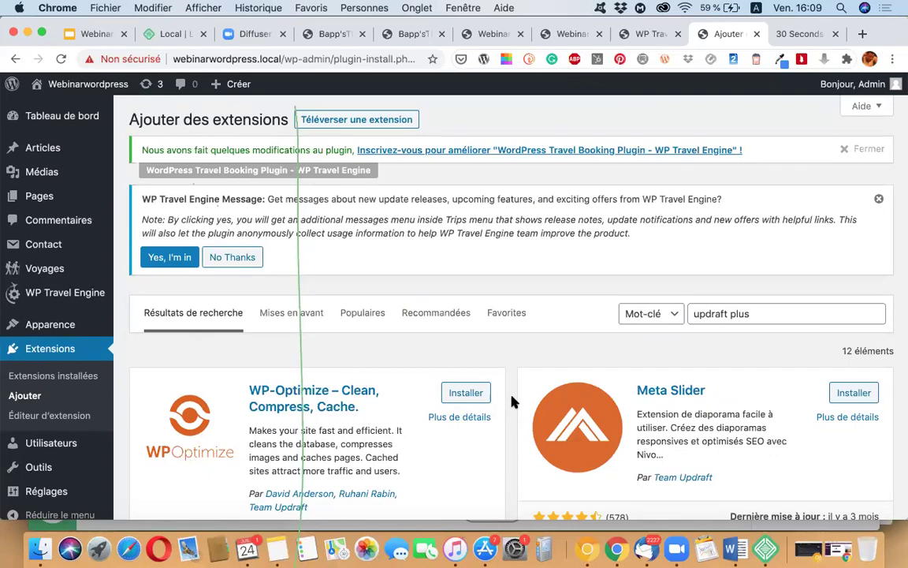
pyautogui.scroll(-5, 511, 402)
pyautogui.scroll(-2, 511, 402)
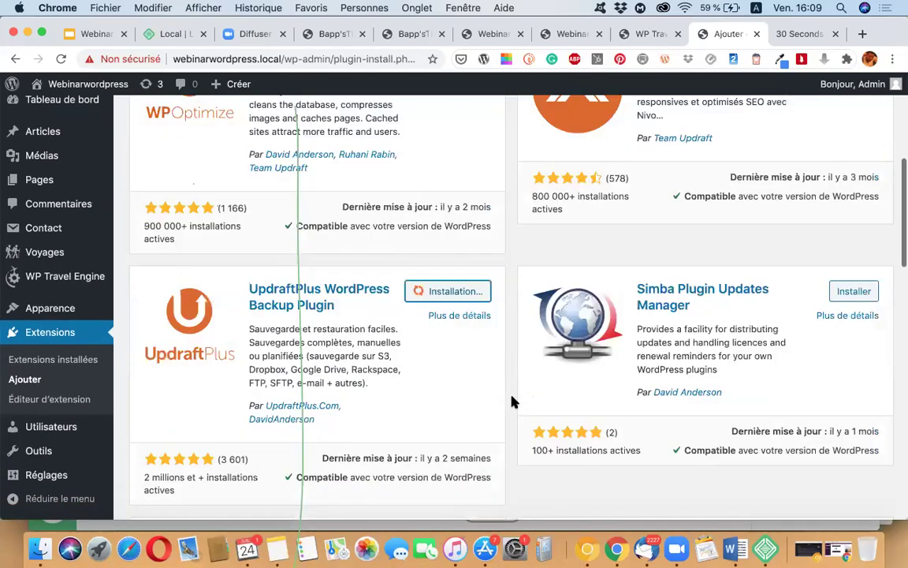
pyautogui.scroll(5, 511, 402)
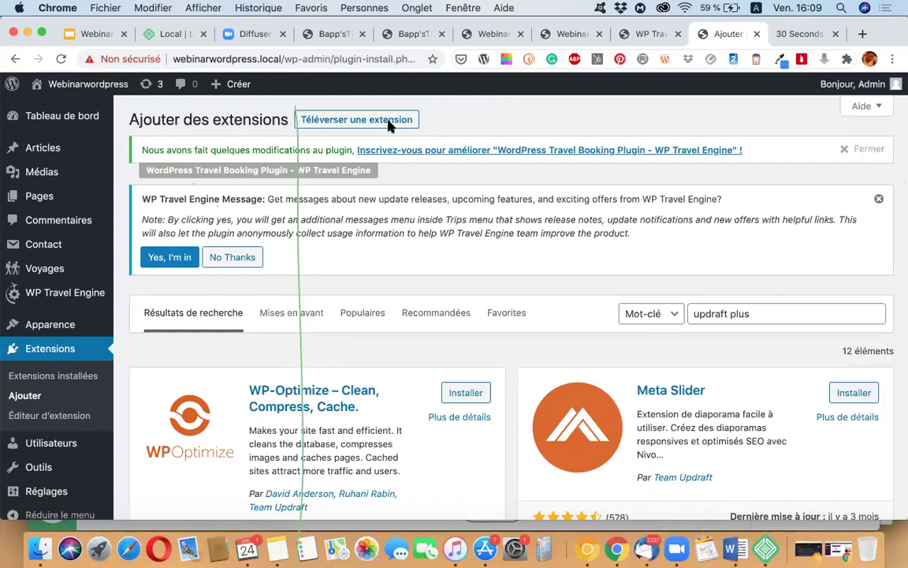
pyautogui.scroll(-3, 496, 268)
pyautogui.scroll(-3, 497, 270)
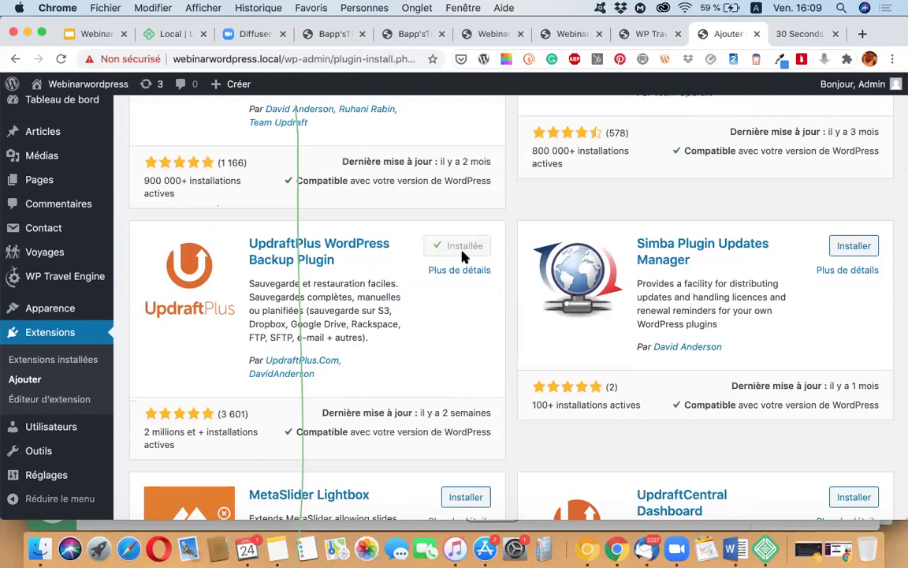
pyautogui.scroll(1, 485, 296)
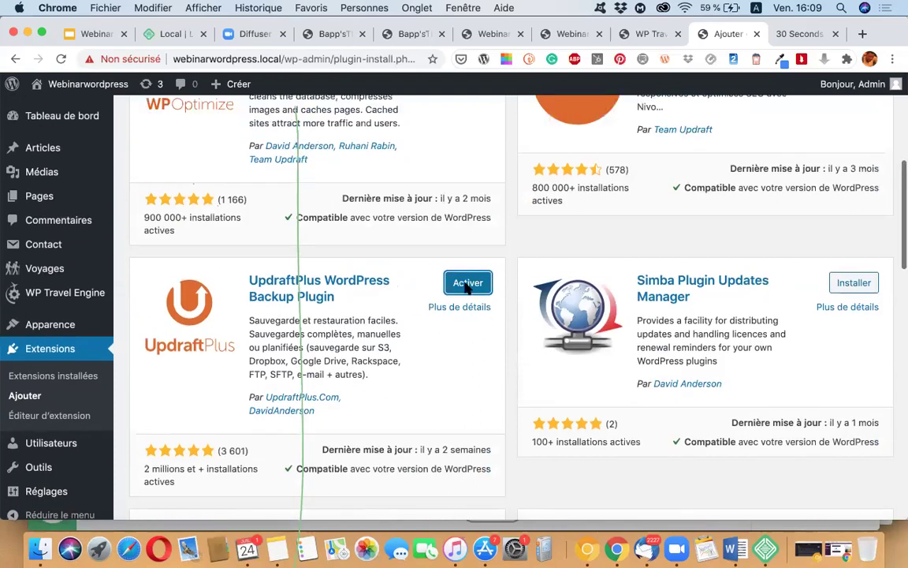
pyautogui.click(486, 284)
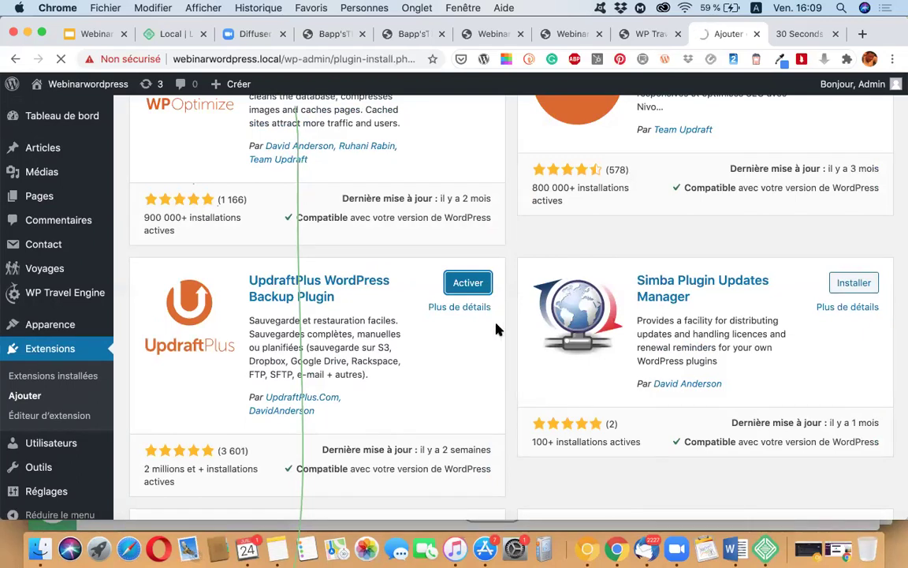
# Step: Once UpdraftPlus 1.16.26 is active, start its setup with 'Cliquez ici pour commencer !'
pyautogui.scroll(-5, 496, 329)
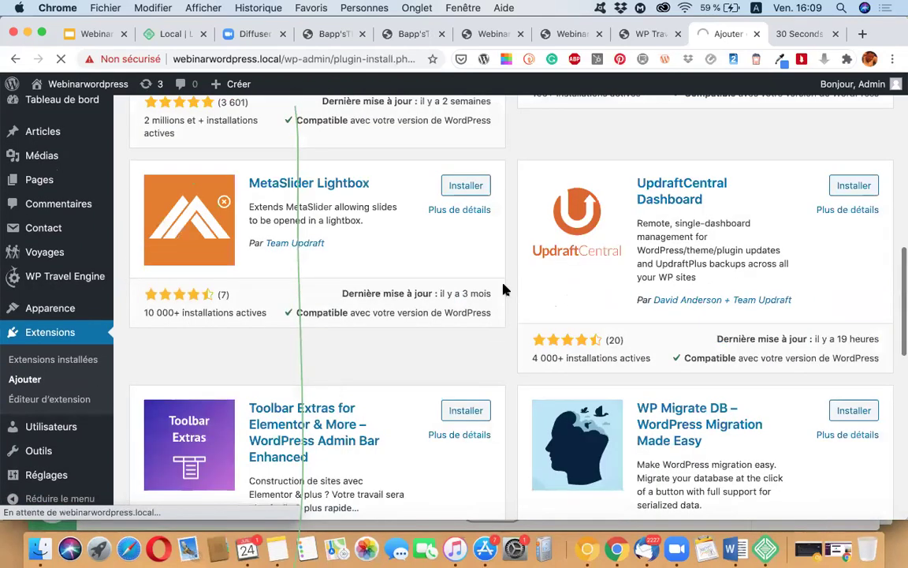
pyautogui.scroll(5, 520, 237)
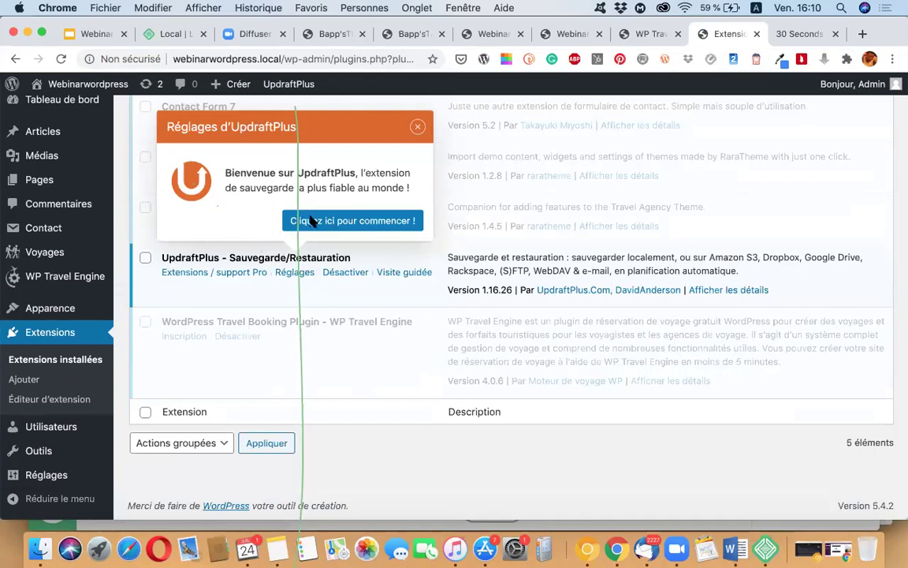
pyautogui.click(339, 220)
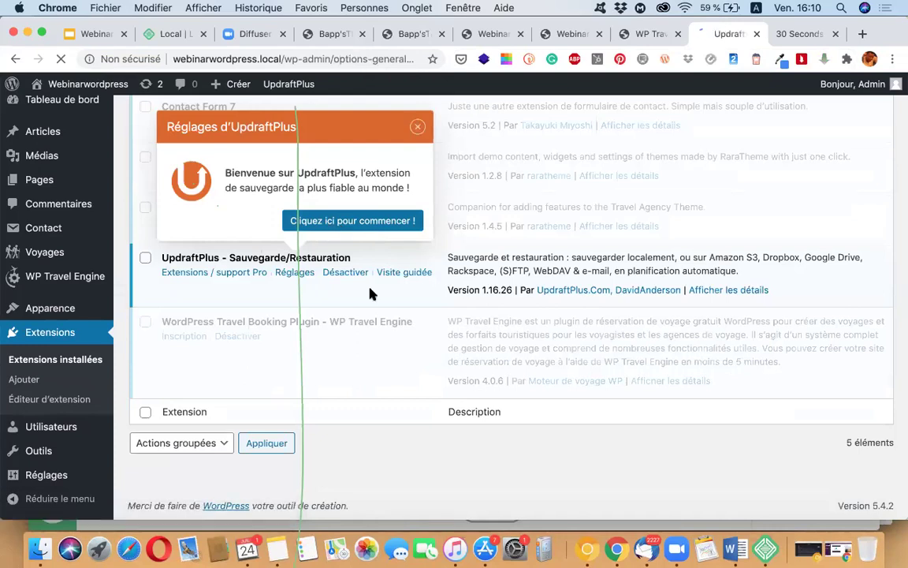
# Step: Launch a new UpdraftPlus backup that includes both the database and the files
pyautogui.click(325, 224)
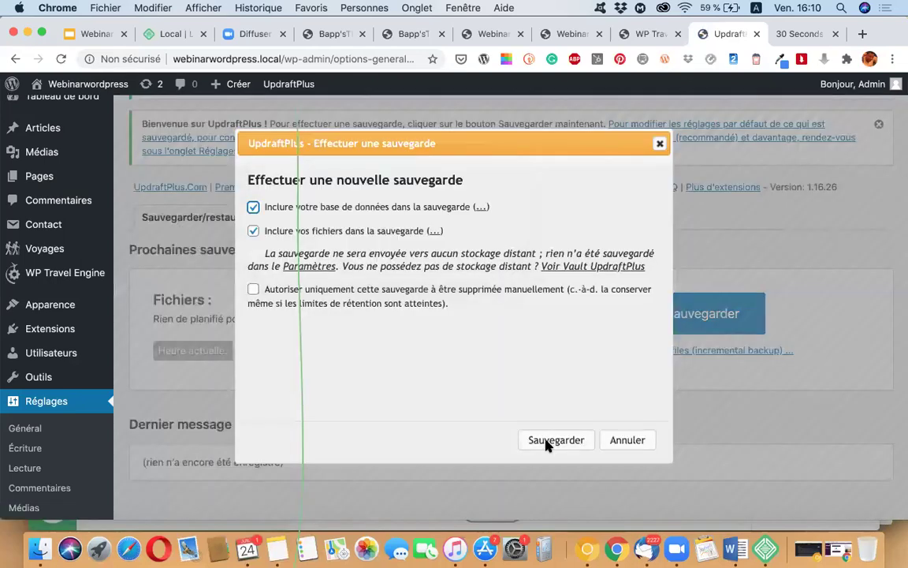
pyautogui.click(554, 440)
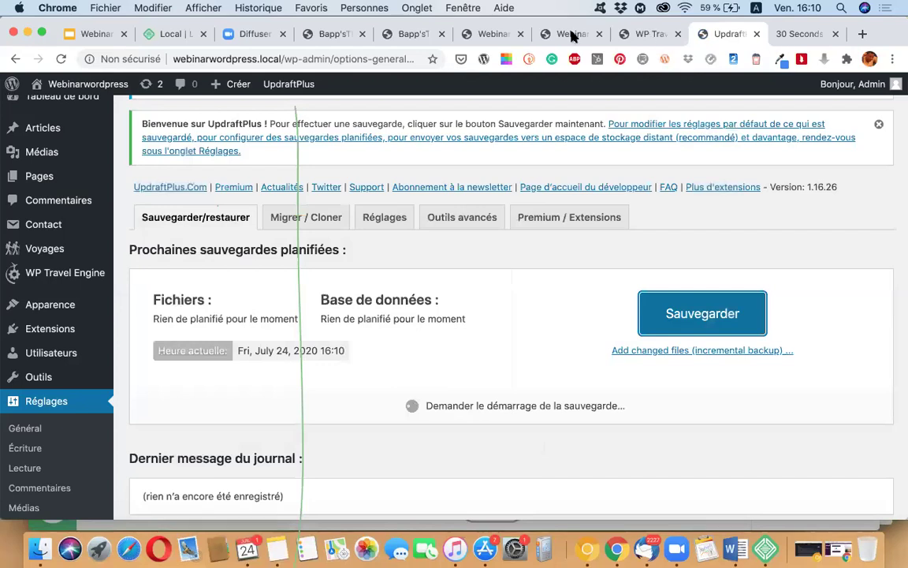
# Step: Cycle through the Chrome tabs, ending on the 30 Seconds of Knowledge decapitalize snippet
pyautogui.hotkey('ctrl', 'shift', 'Tab')
pyautogui.hotkey('ctrl', 'shift', 'Tab')
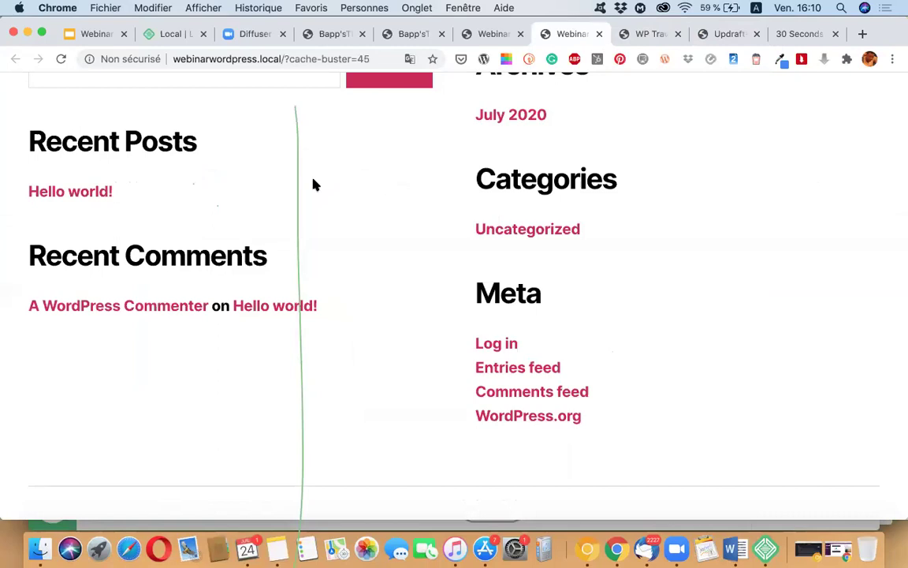
pyautogui.press('Home')
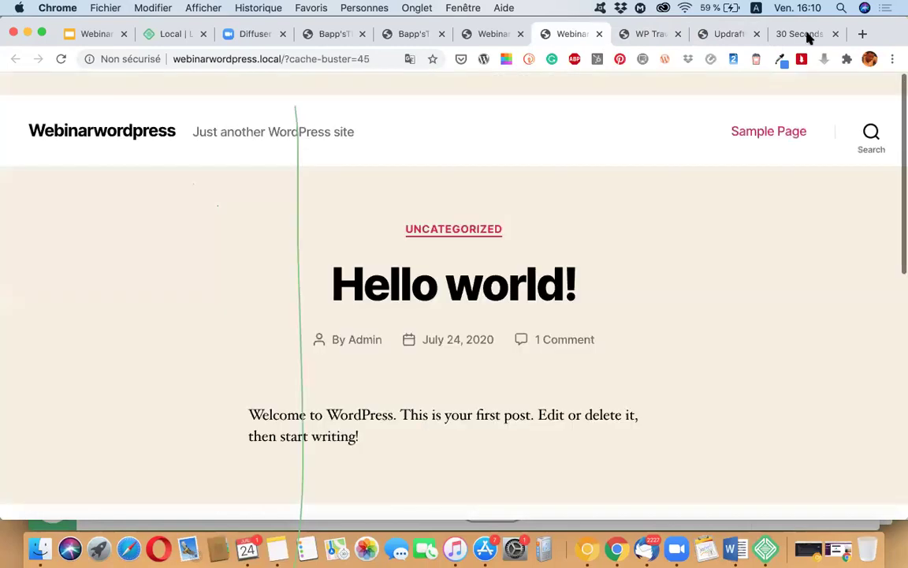
pyautogui.press('super+9')
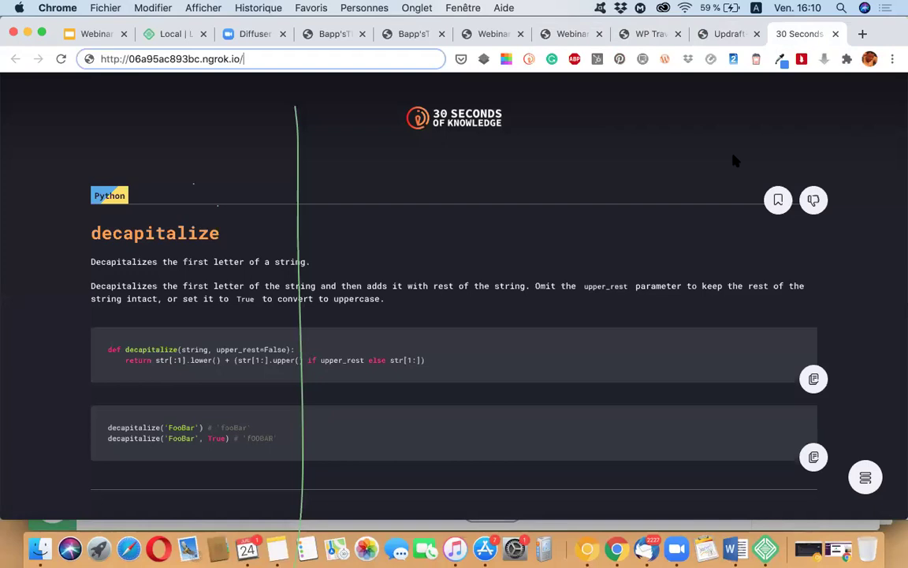
# Step: Return to the UpdraftPlus tab and follow the backup's progress
pyautogui.click(719, 36)
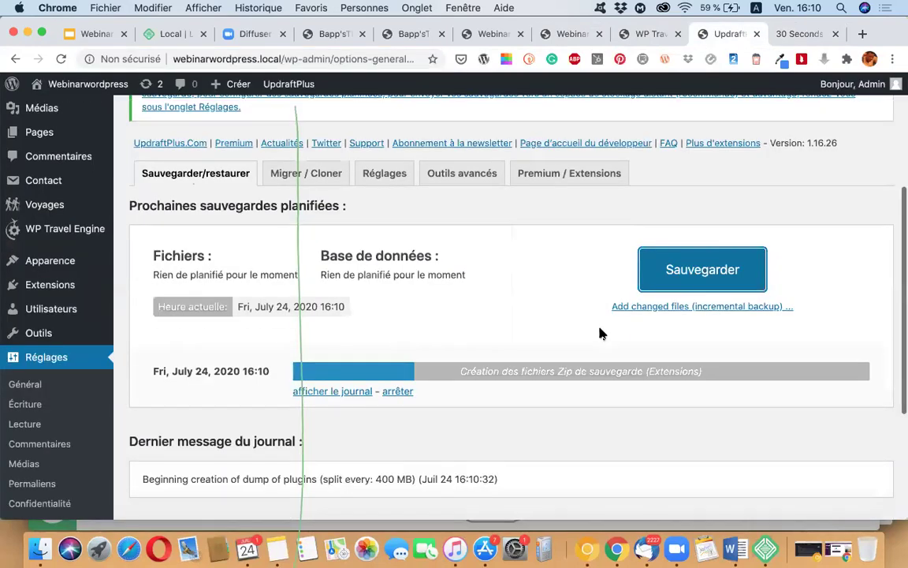
pyautogui.scroll(-3, 806, 415)
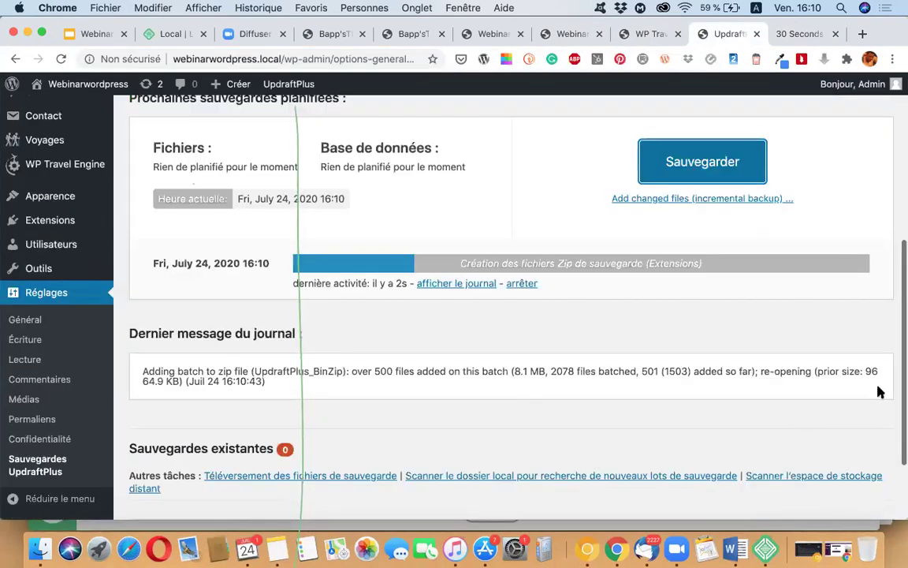
pyautogui.scroll(-3, 880, 392)
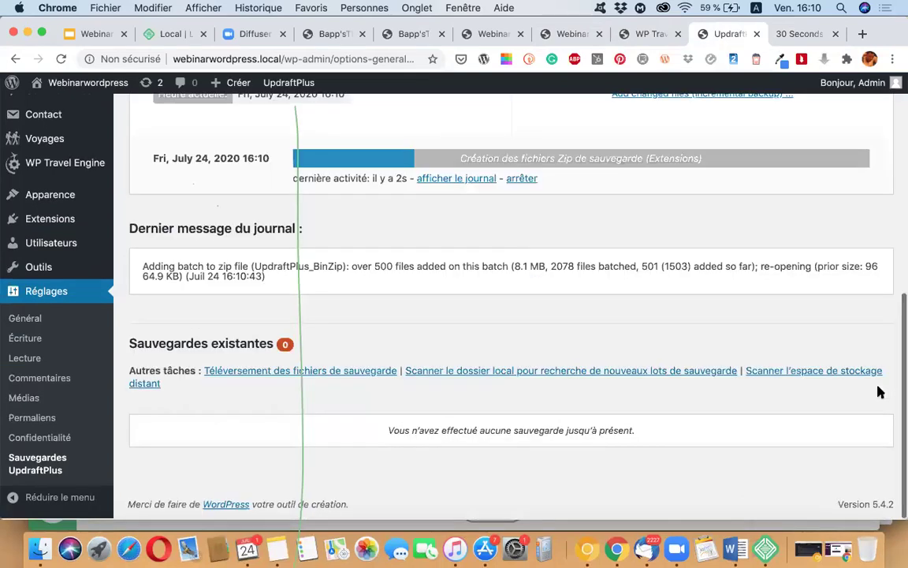
pyautogui.scroll(4, 880, 392)
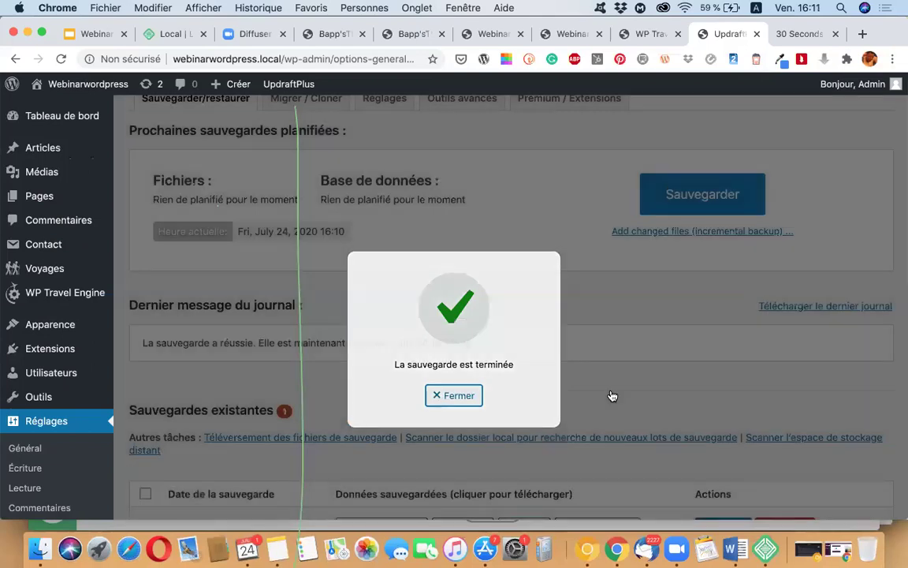
# Step: Close the success dialog and review the Jul 24, 2020 16:10 backup under Sauvegardes existantes
pyautogui.click(454, 395)
pyautogui.scroll(-3, 260, 414)
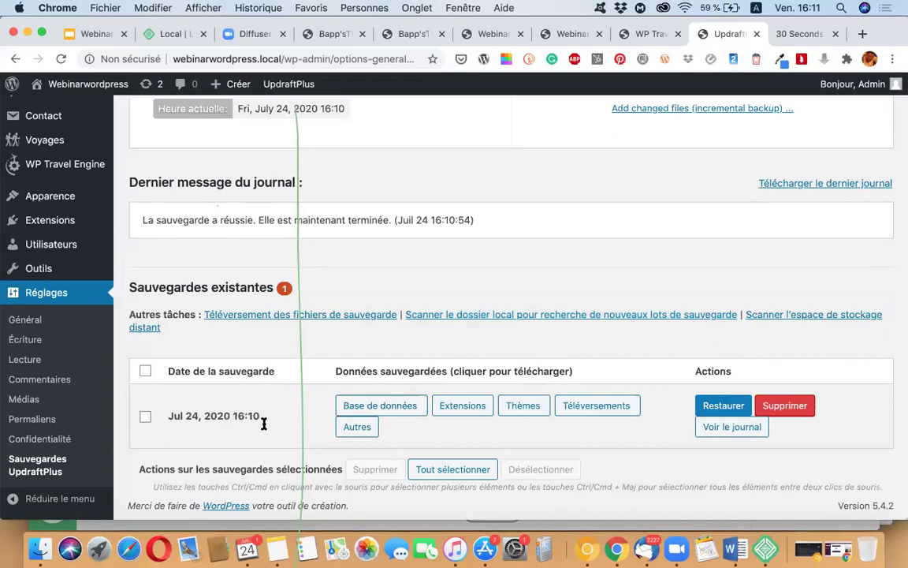
pyautogui.scroll(10, 264, 423)
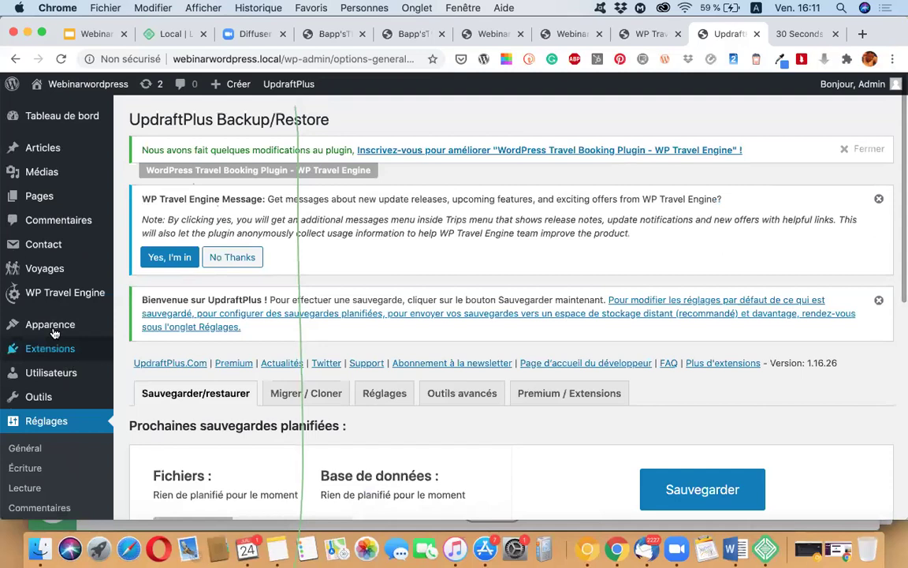
pyautogui.moveTo(49, 322)
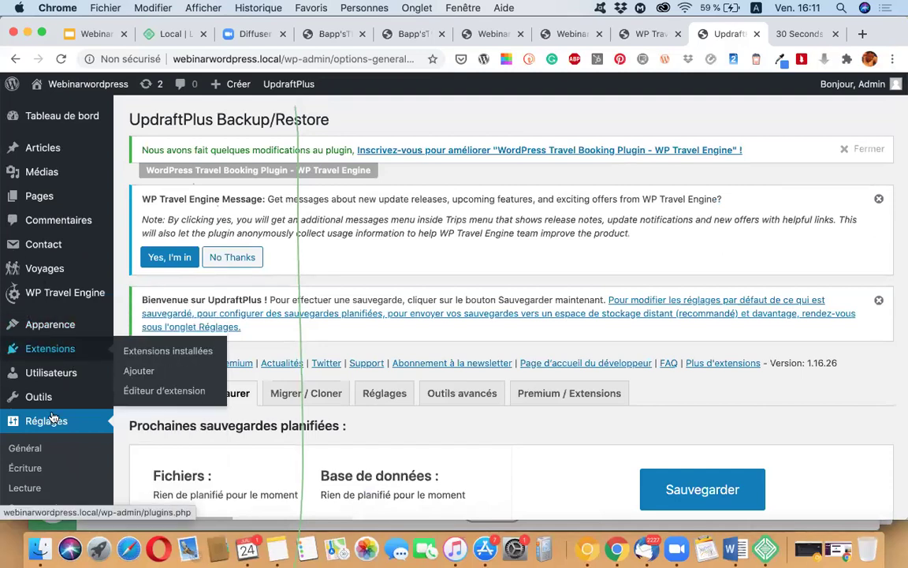
pyautogui.scroll(-2, 35, 417)
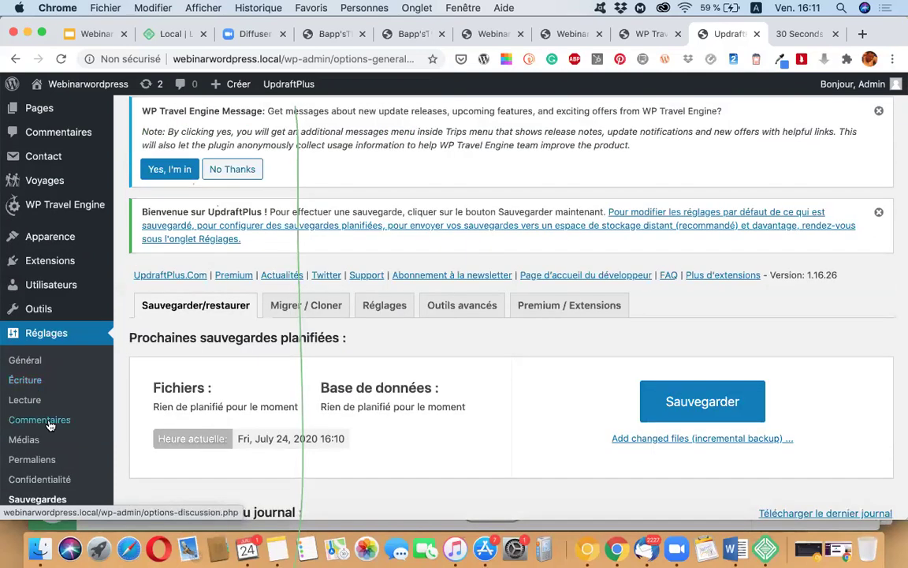
pyautogui.scroll(-1, 57, 240)
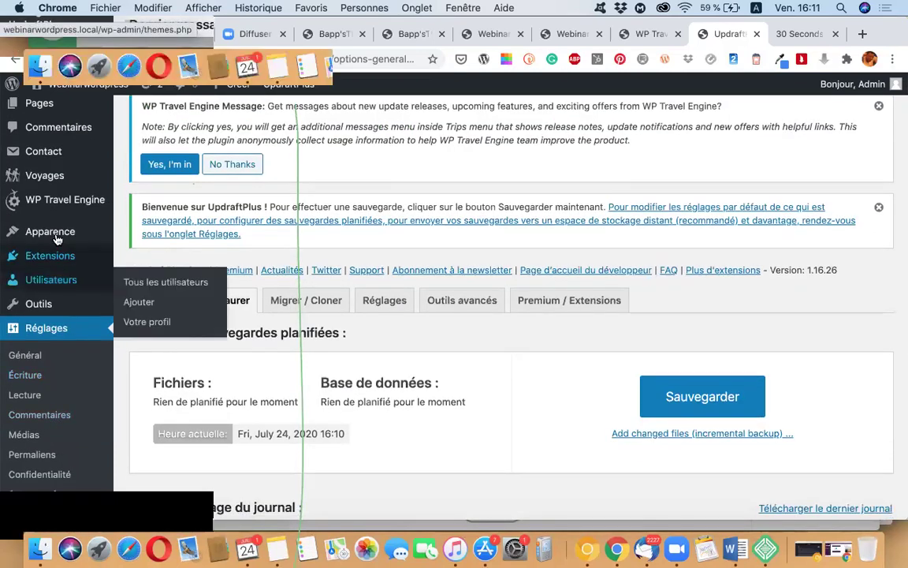
pyautogui.moveTo(57, 237)
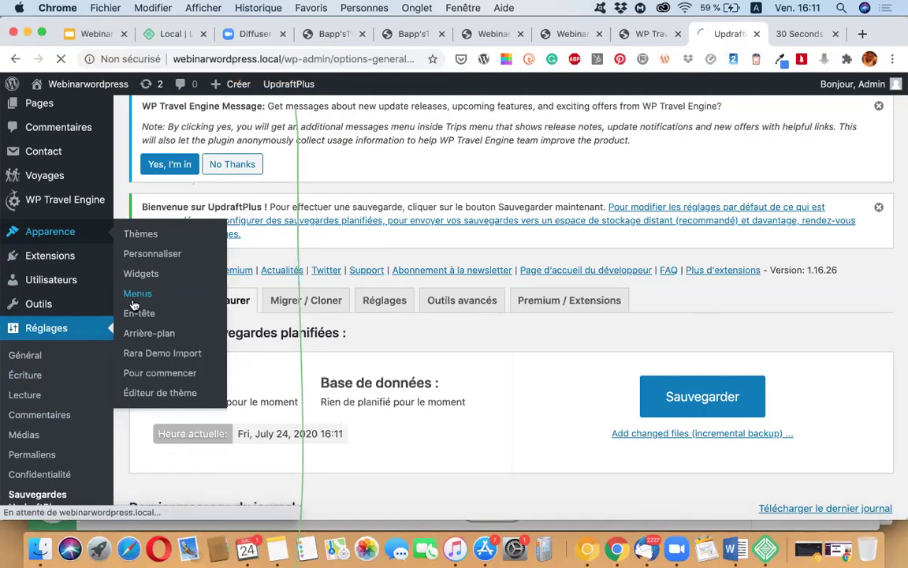
# Step: Open Apparence > Menus to reach the navigation menus editor
pyautogui.click(138, 293)
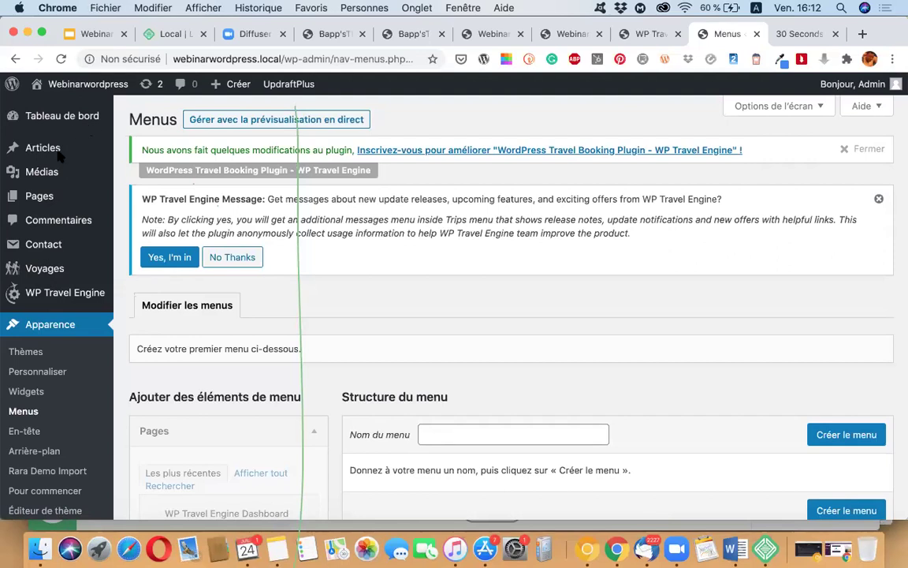
pyautogui.click(31, 198)
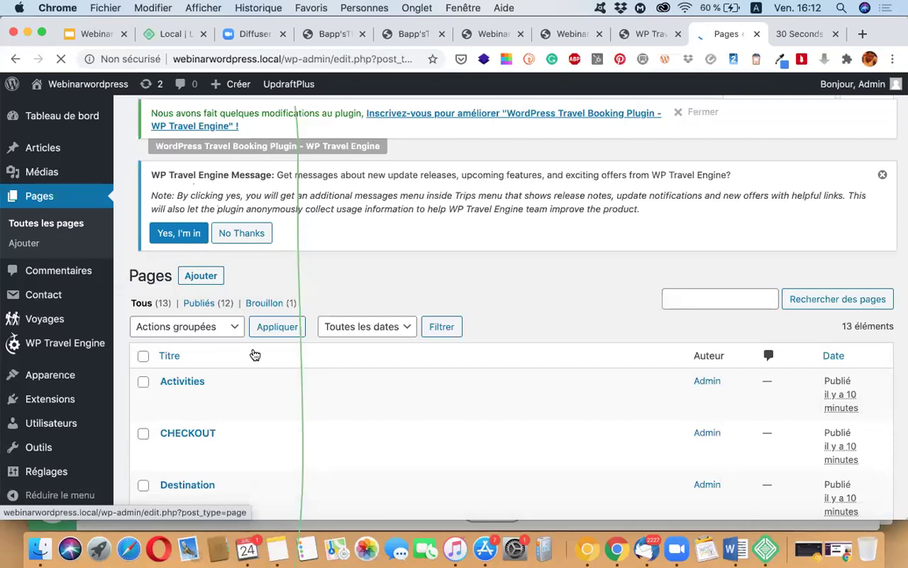
pyautogui.scroll(-5, 253, 355)
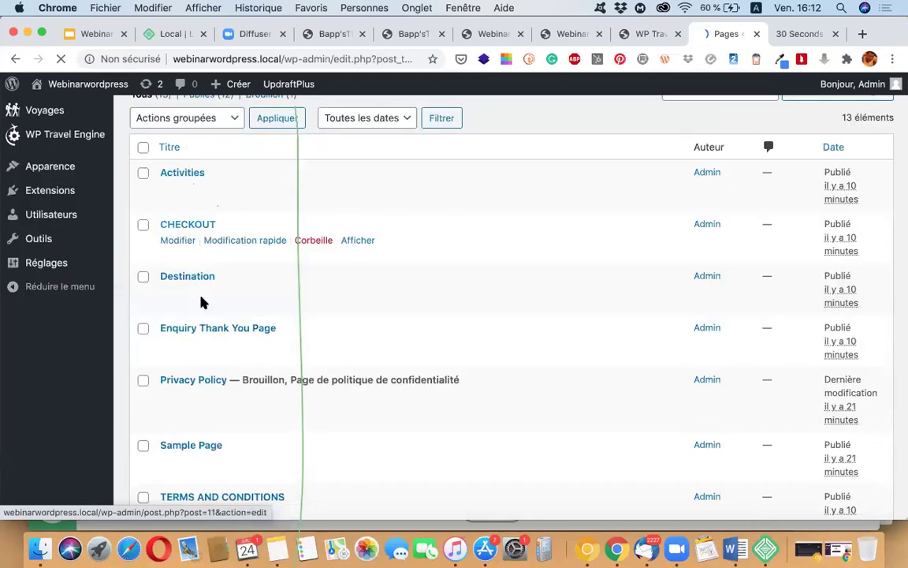
pyautogui.scroll(-2, 197, 276)
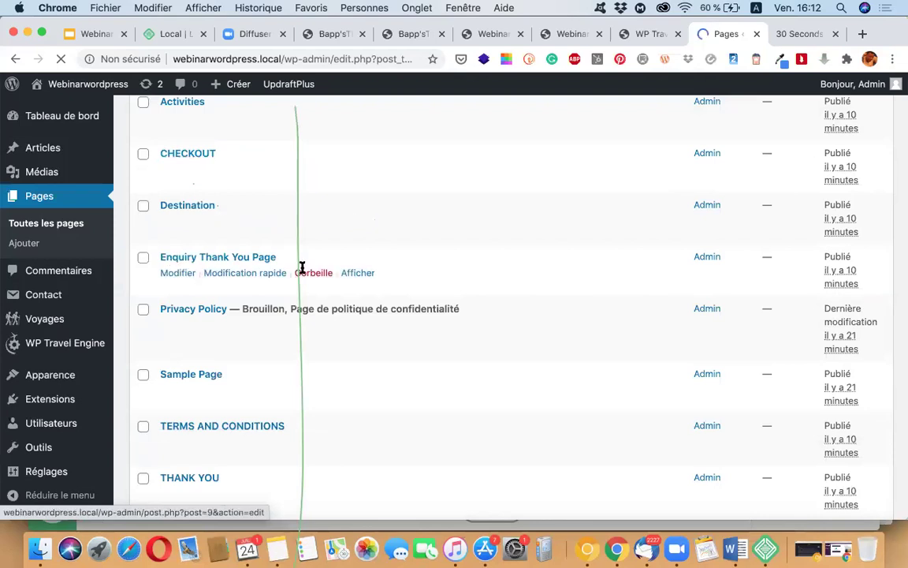
pyautogui.scroll(-5, 268, 364)
pyautogui.scroll(-5, 268, 364)
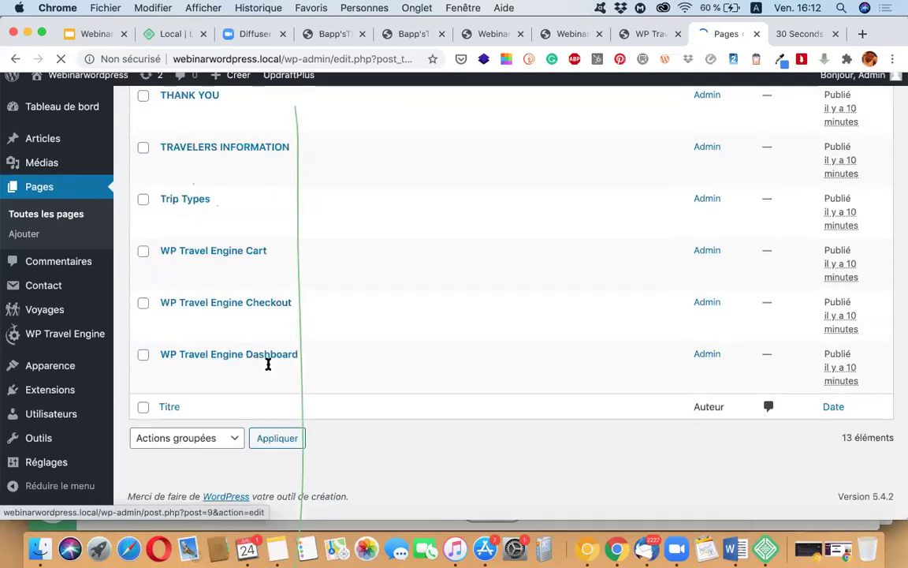
pyautogui.scroll(10, 268, 369)
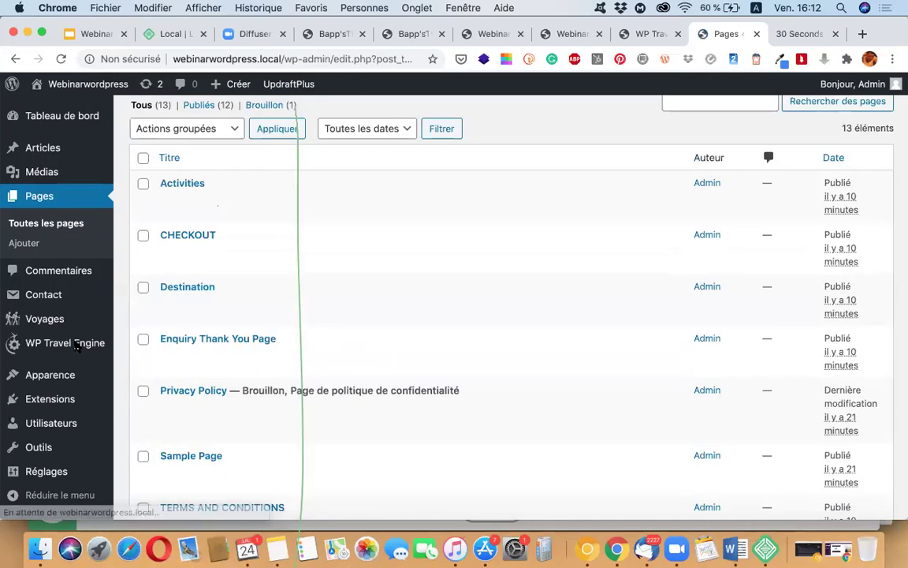
pyautogui.scroll(-5, 71, 345)
pyautogui.scroll(6, 245, 345)
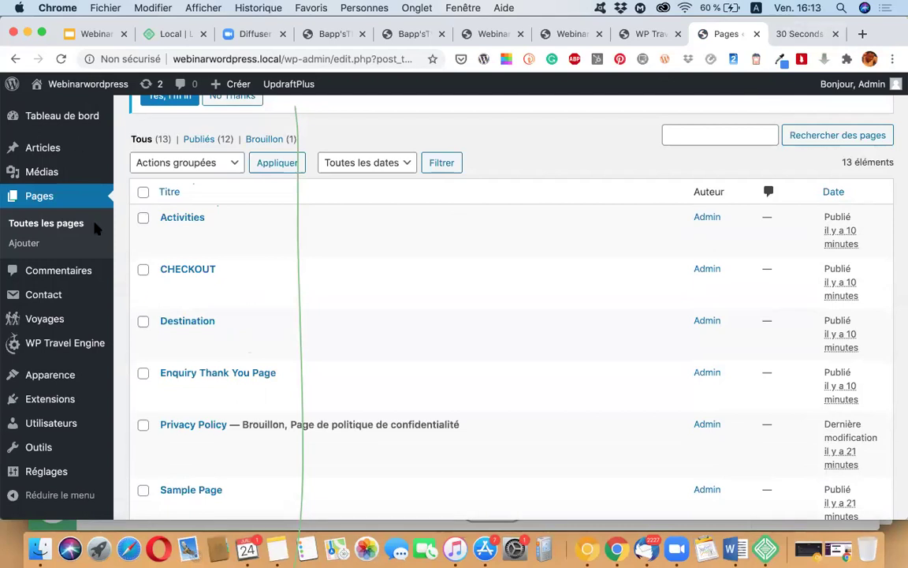
pyautogui.scroll(5, 197, 357)
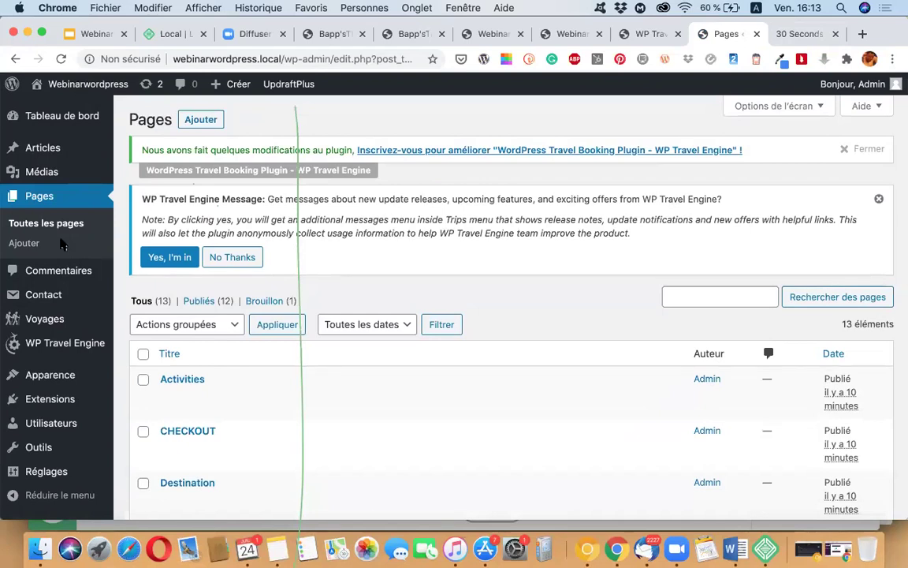
pyautogui.scroll(-6, 203, 258)
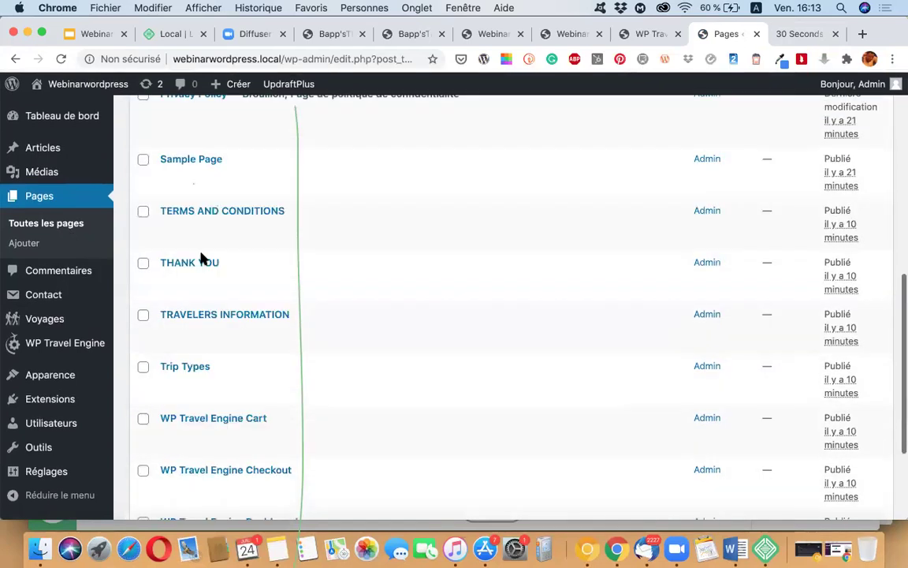
pyautogui.scroll(-3, 203, 259)
pyautogui.scroll(10, 201, 258)
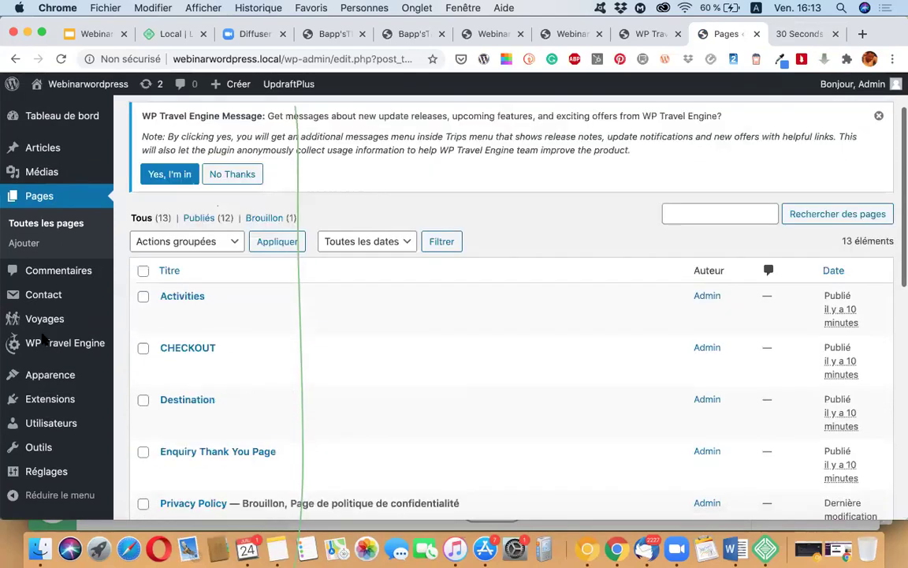
pyautogui.scroll(3, 45, 339)
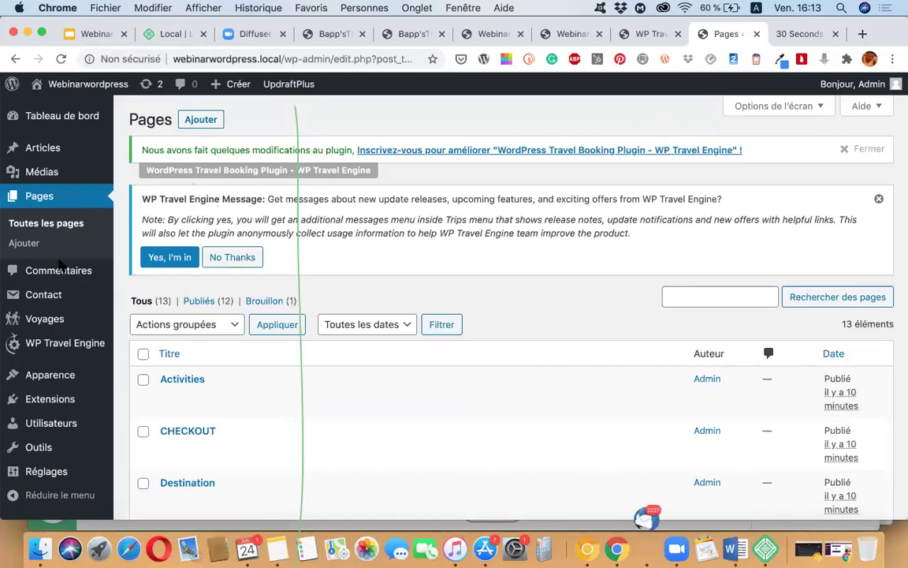
pyautogui.scroll(-5, 53, 384)
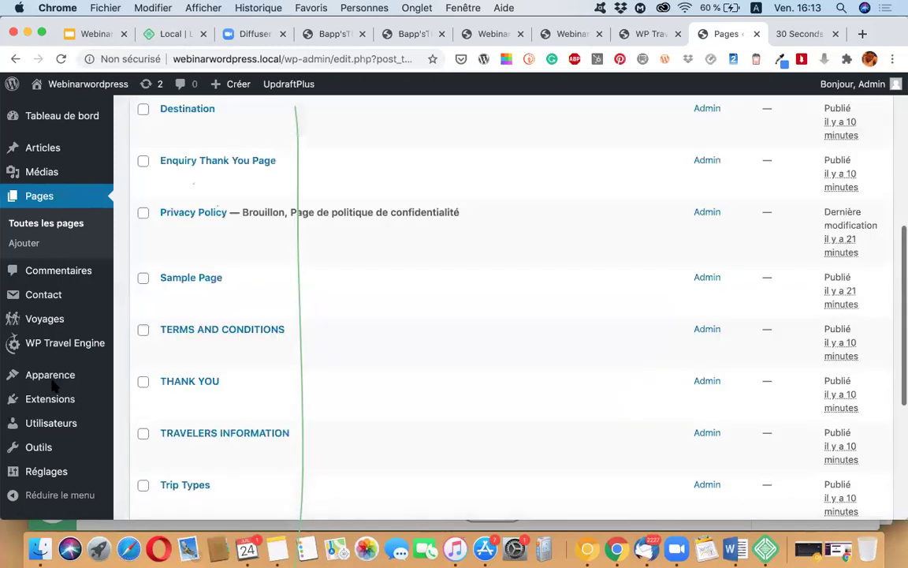
pyautogui.scroll(5, 54, 384)
pyautogui.scroll(-3, 62, 413)
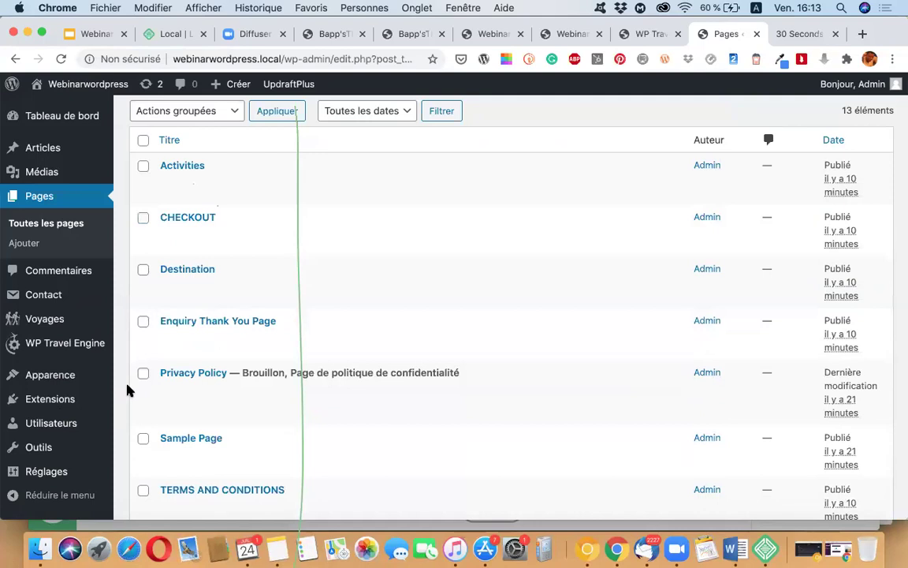
pyautogui.moveTo(55, 376)
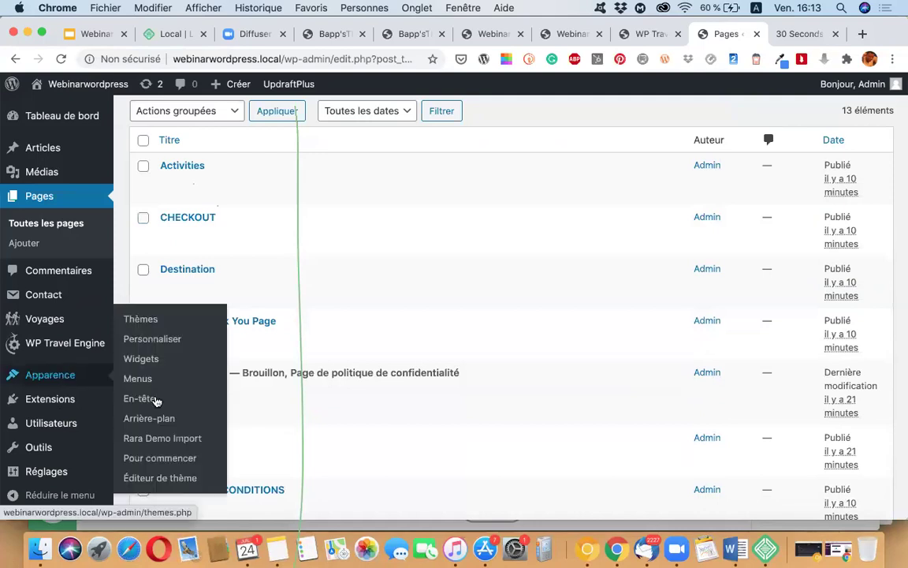
pyautogui.moveTo(79, 87)
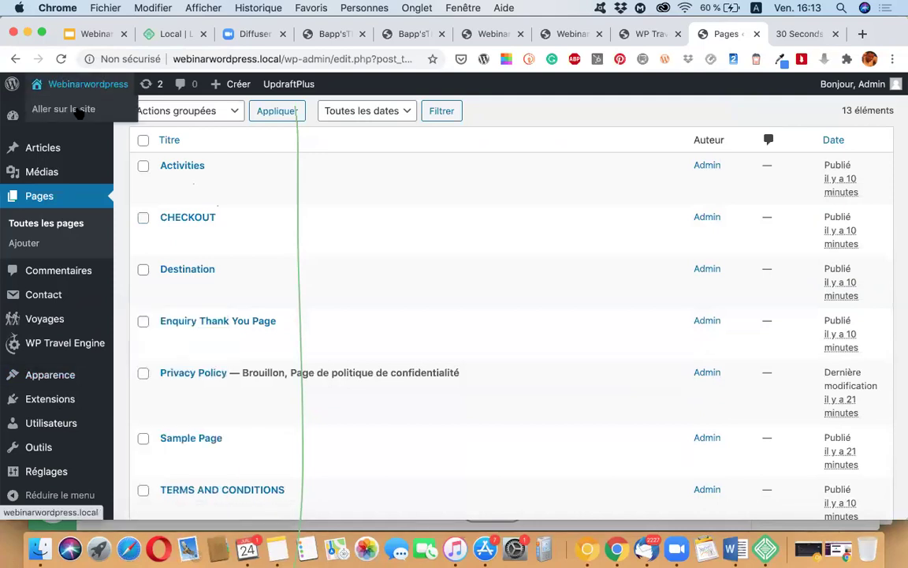
# Step: Open the Webinarwordpress home page in a new tab, browse it, then return to the admin tab
pyautogui.rightClick(79, 110)
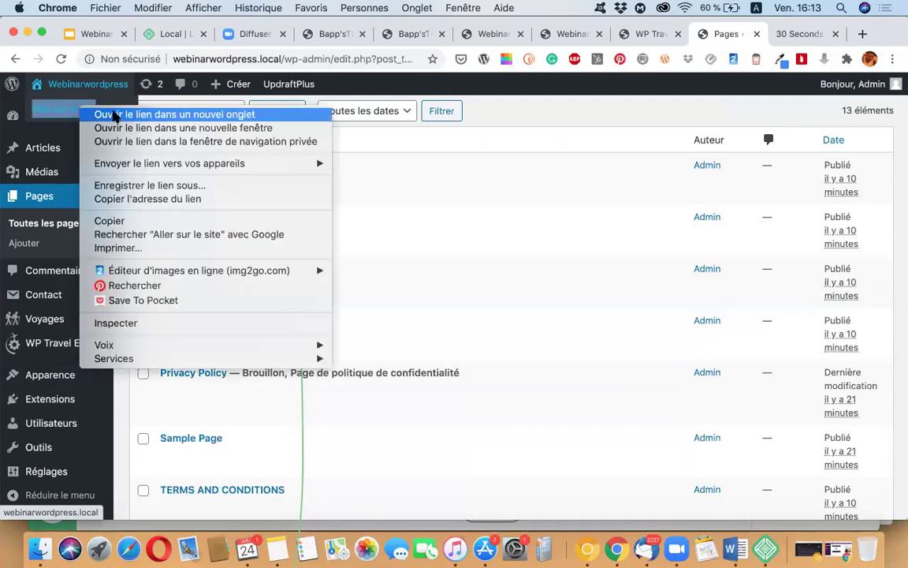
pyautogui.click(115, 116)
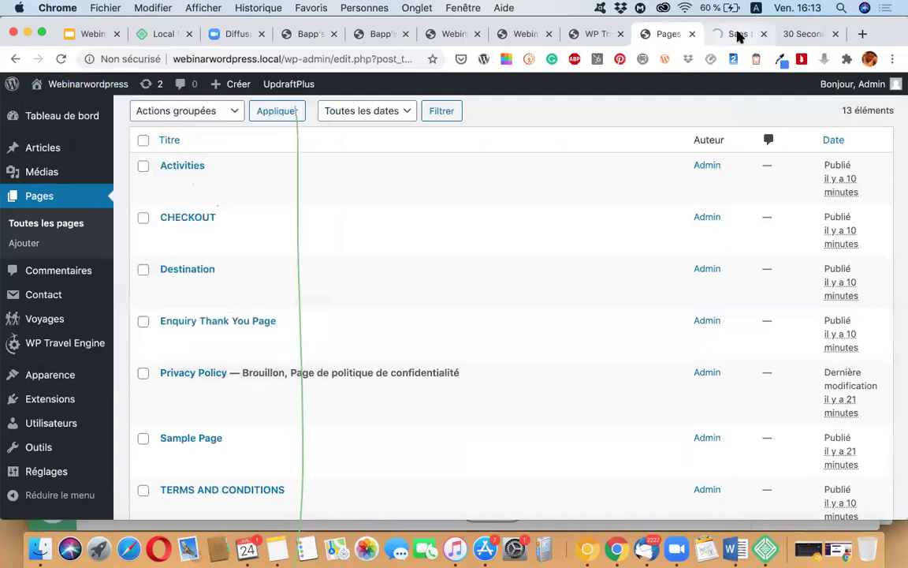
pyautogui.click(738, 34)
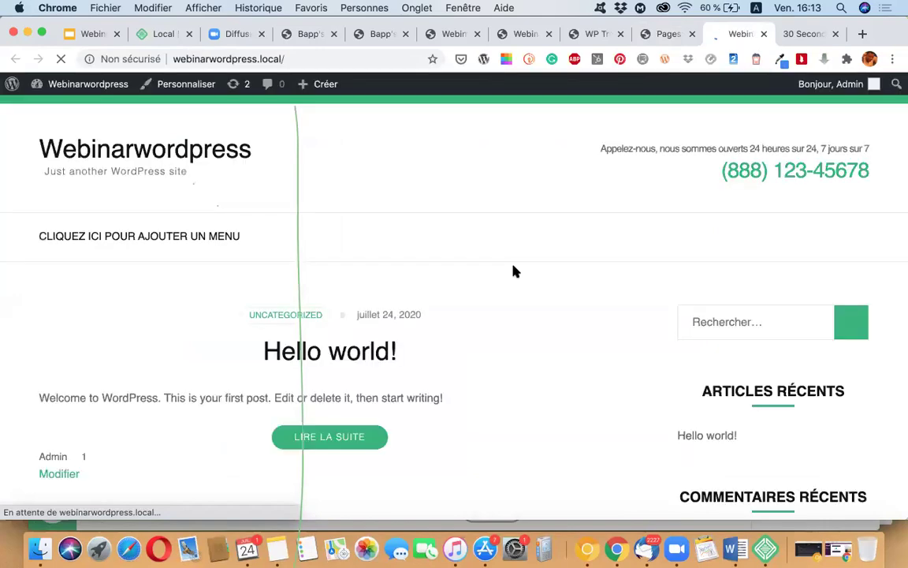
pyautogui.scroll(-15, 439, 377)
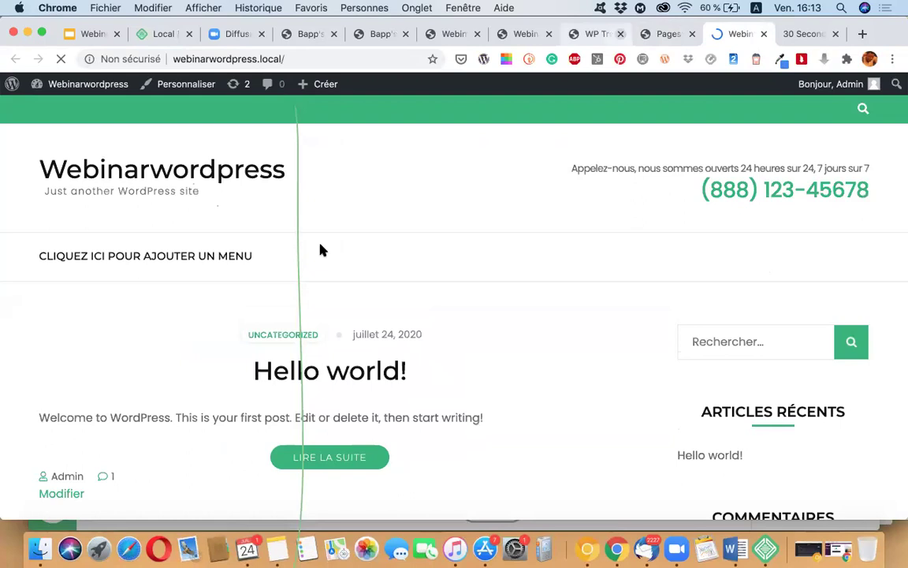
pyautogui.hotkey('ctrl', 'shift', 'Tab')
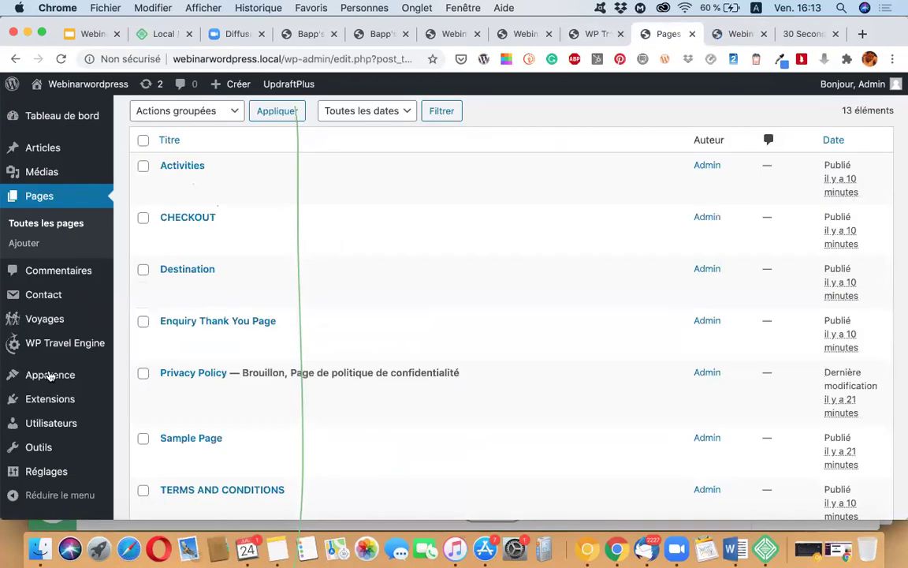
pyautogui.moveTo(26, 377)
# Step: Open the Rara Demo Import page under Apparence and scroll through it
pyautogui.moveTo(79, 375)
pyautogui.click(171, 440)
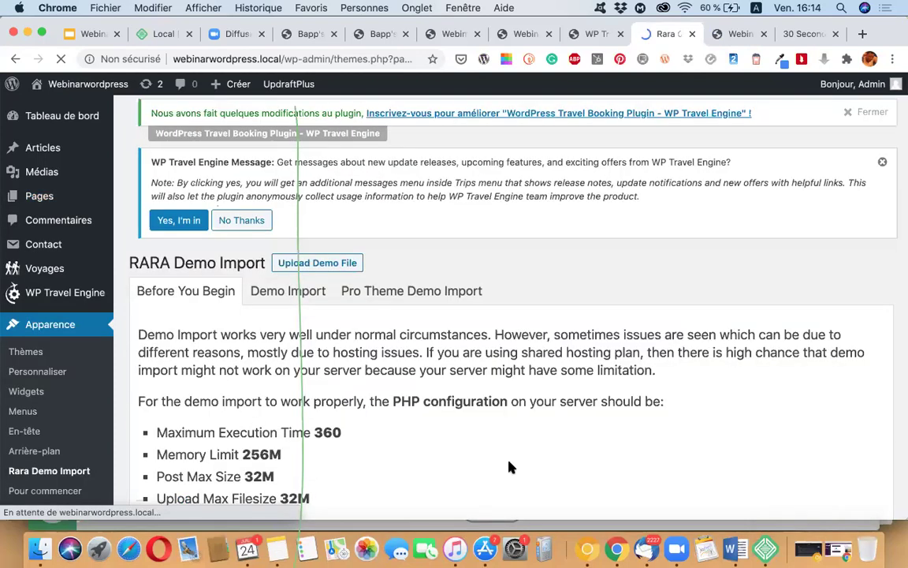
pyautogui.scroll(-5, 509, 468)
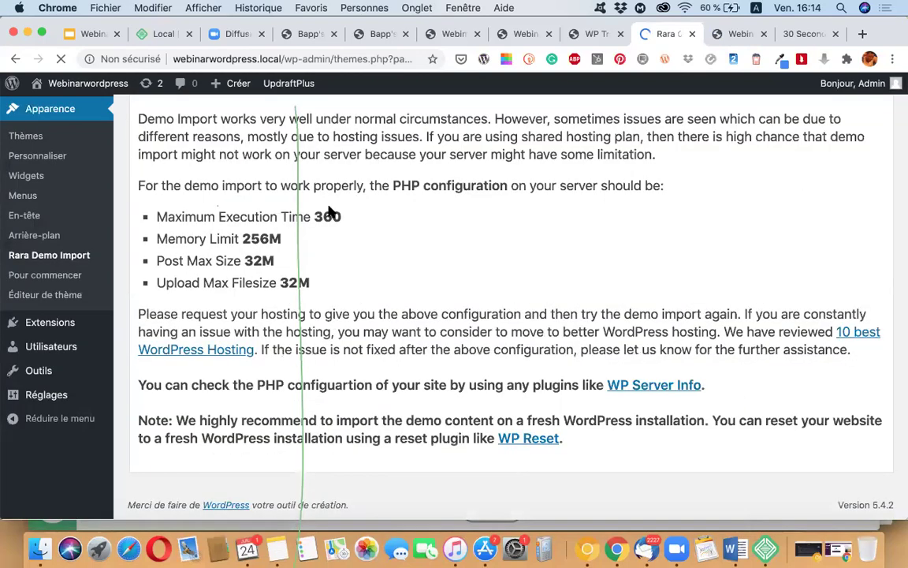
pyautogui.scroll(5, 324, 237)
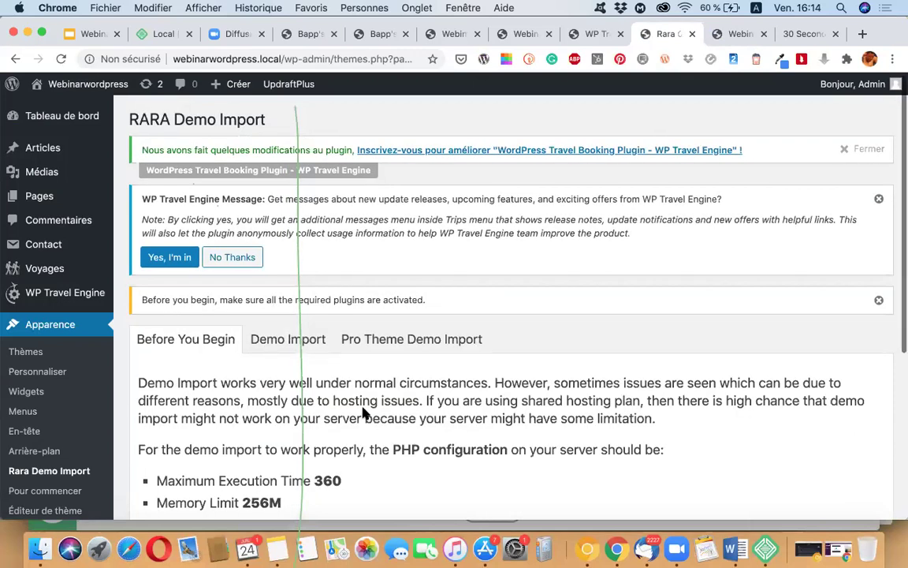
pyautogui.scroll(-3, 532, 365)
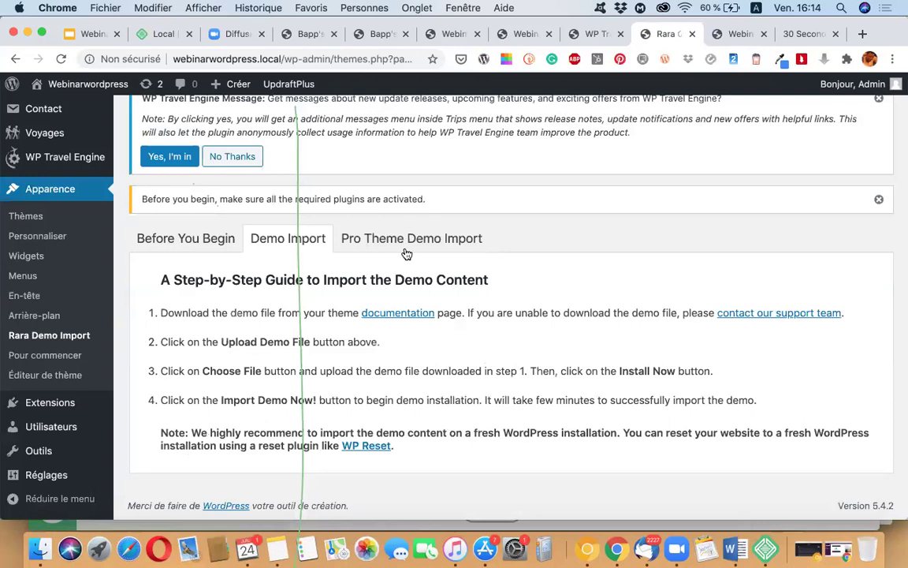
# Step: Review the Before You Begin tab's PHP configuration requirements
pyautogui.click(196, 239)
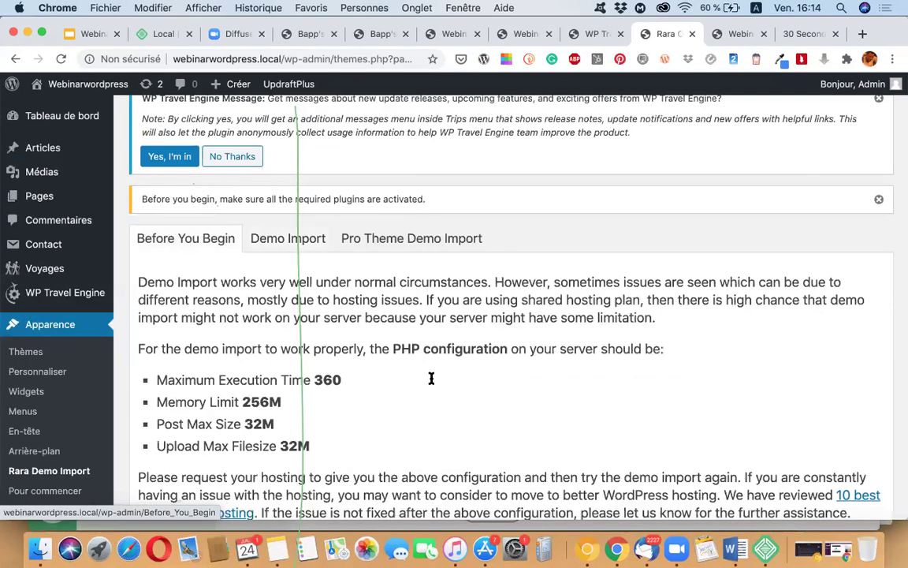
pyautogui.scroll(-4, 431, 378)
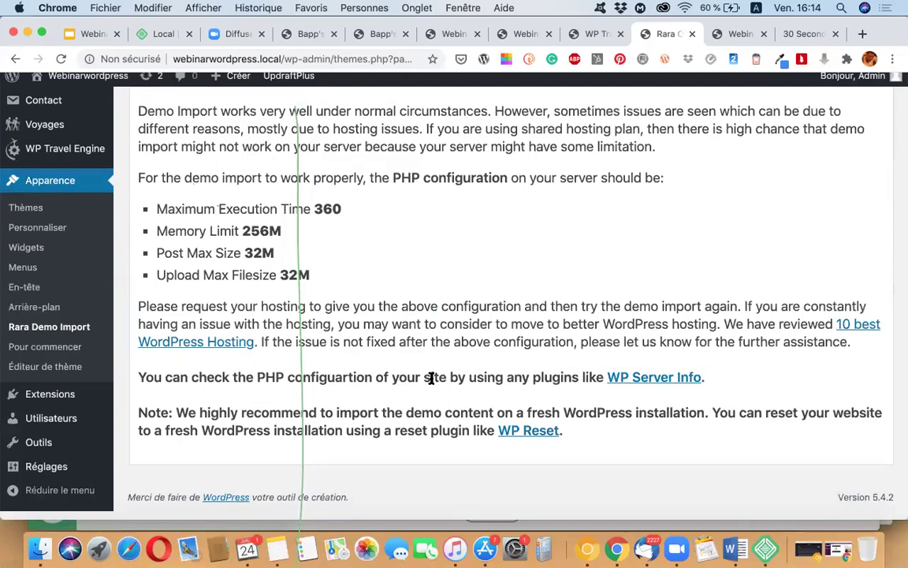
pyautogui.scroll(5, 431, 378)
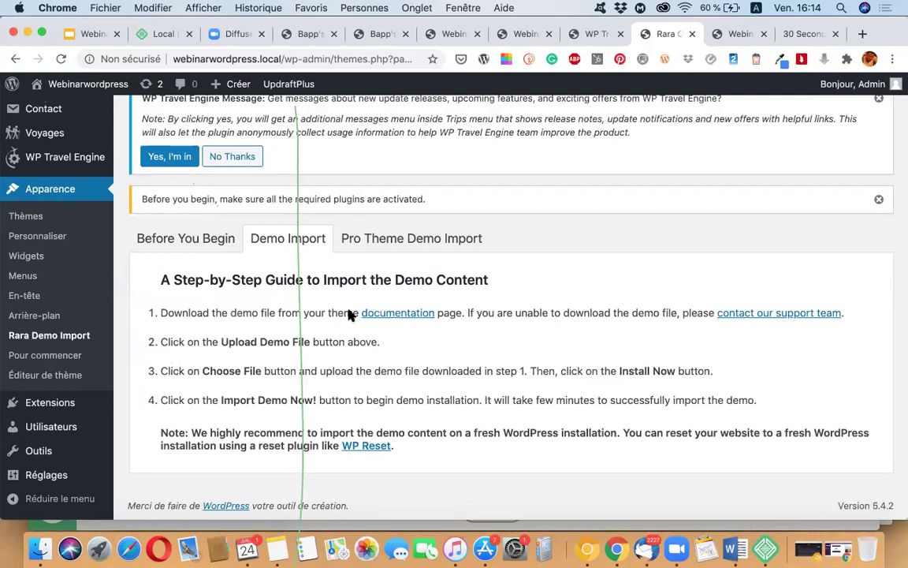
pyautogui.scroll(2, 405, 308)
# Step: Show the Pro Theme Demo Import tab and read its instructions
pyautogui.click(405, 309)
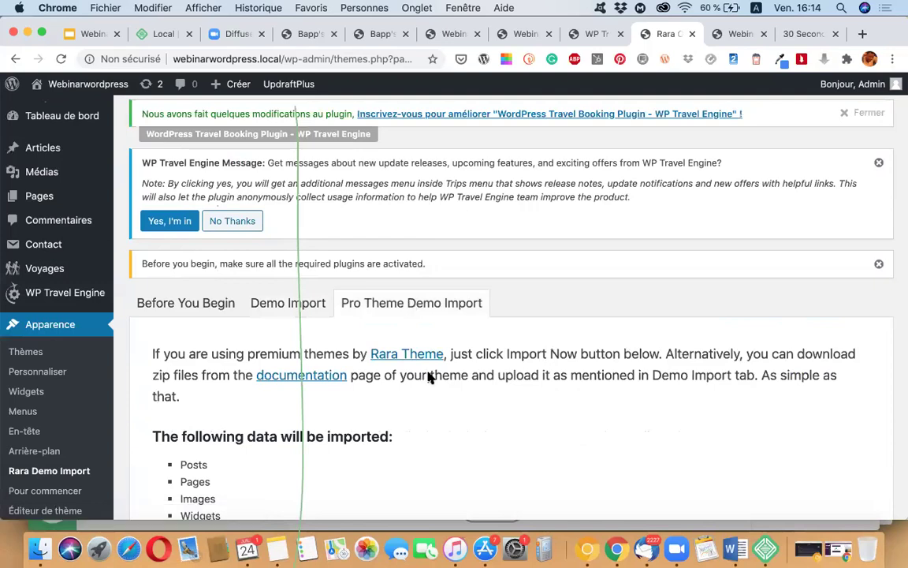
pyautogui.scroll(-5, 428, 375)
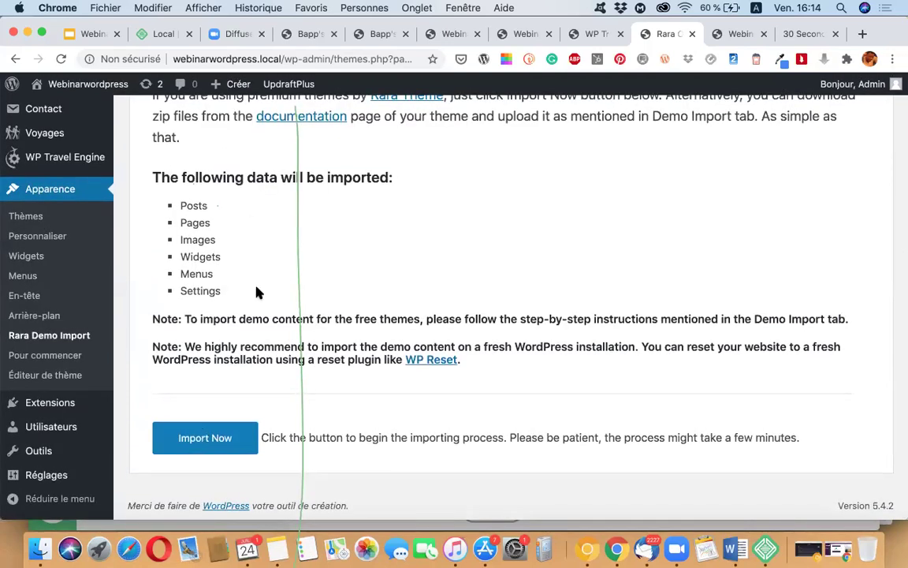
pyautogui.scroll(5, 224, 404)
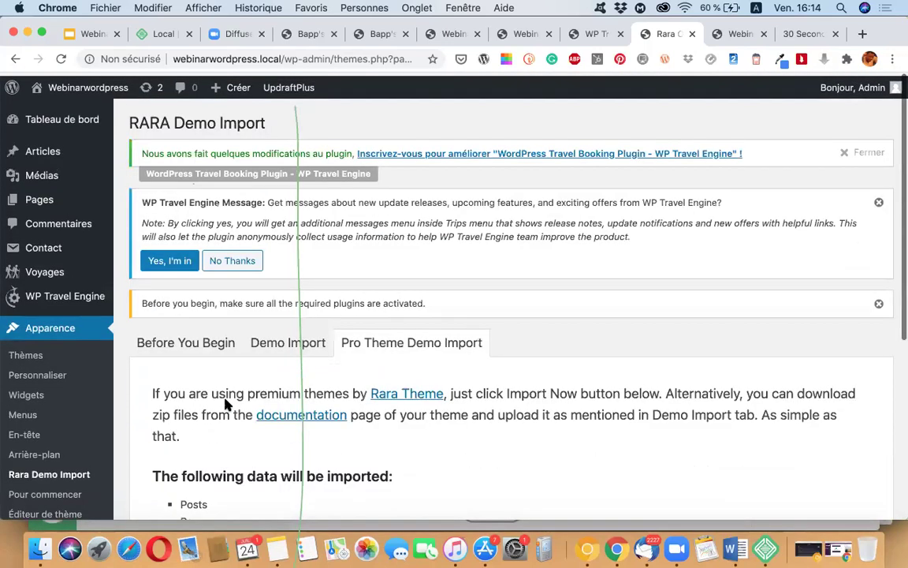
pyautogui.scroll(-4, 225, 404)
pyautogui.scroll(-2, 205, 497)
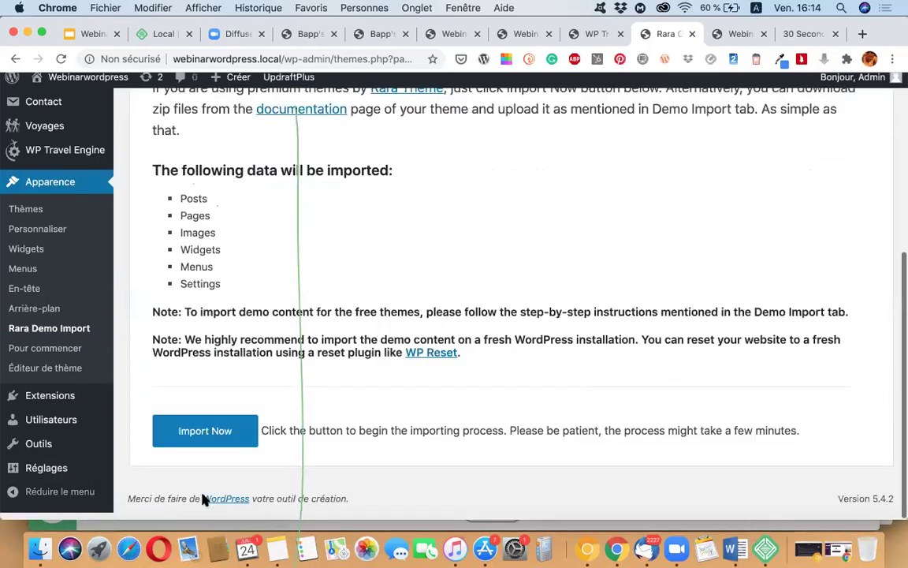
# Step: Run Import Now, which fails with 'No import files specified!', then go to the front-end tab
pyautogui.click(198, 443)
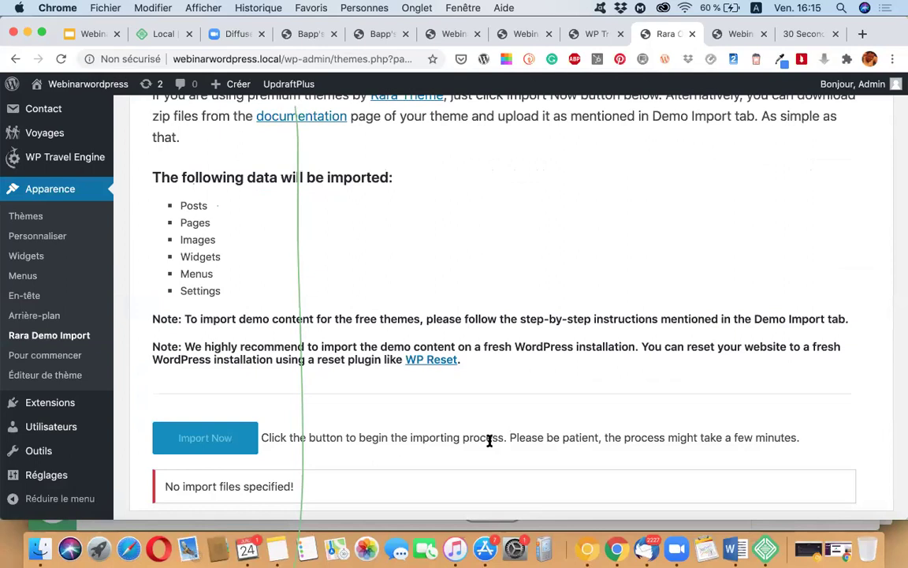
pyautogui.scroll(-2, 489, 441)
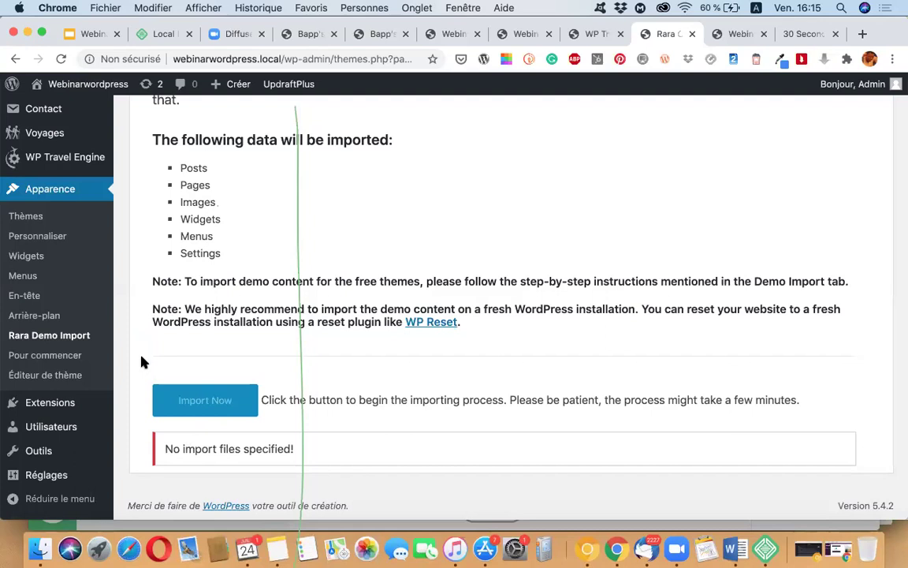
pyautogui.scroll(3, 141, 362)
pyautogui.scroll(3, 141, 362)
pyautogui.scroll(-6, 140, 358)
pyautogui.click(733, 34)
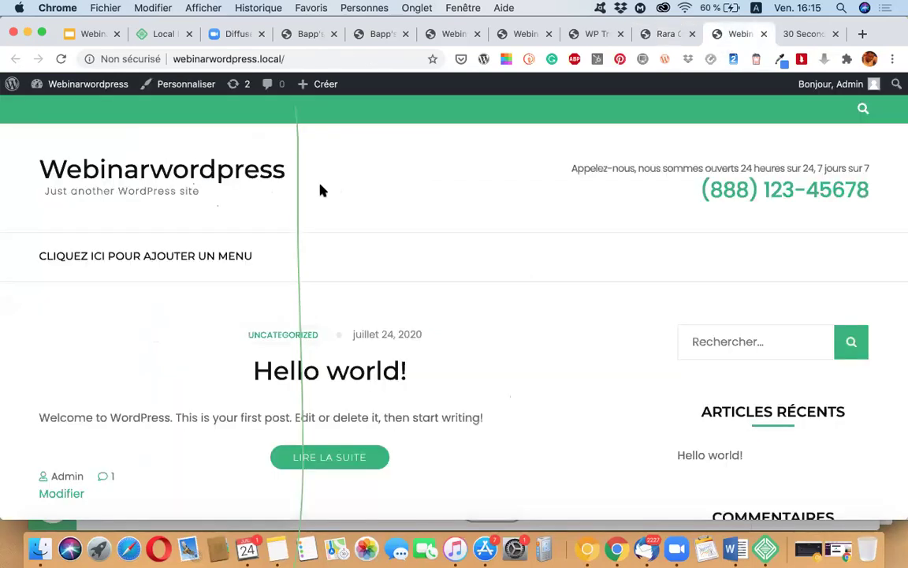
# Step: Reload the front page, return to Rara Demo Import, and open the Articles posts list
pyautogui.click(61, 59)
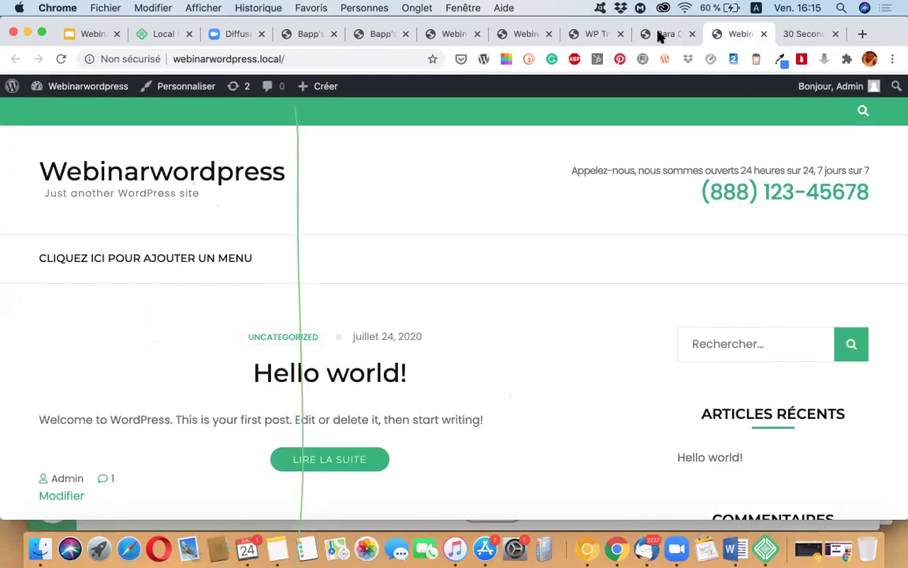
pyautogui.click(659, 35)
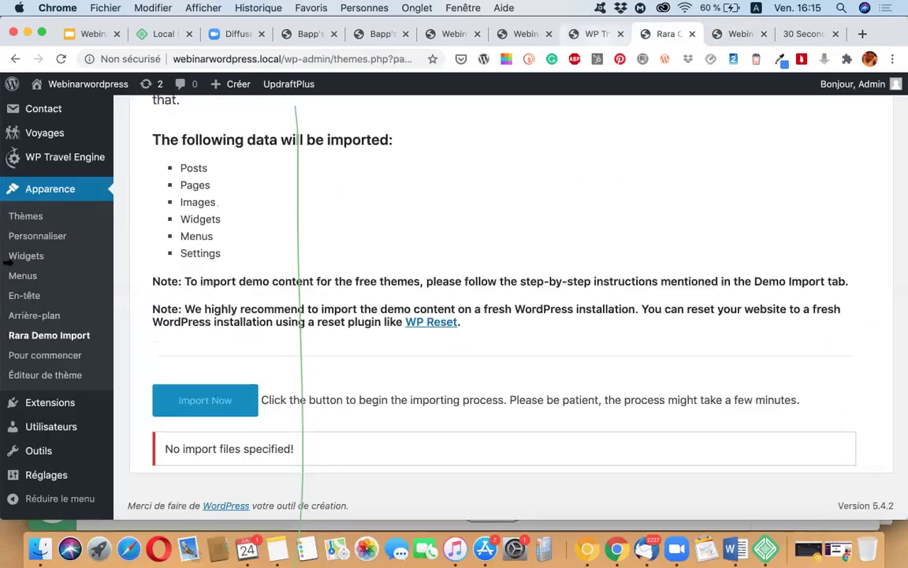
pyautogui.scroll(5, 9, 264)
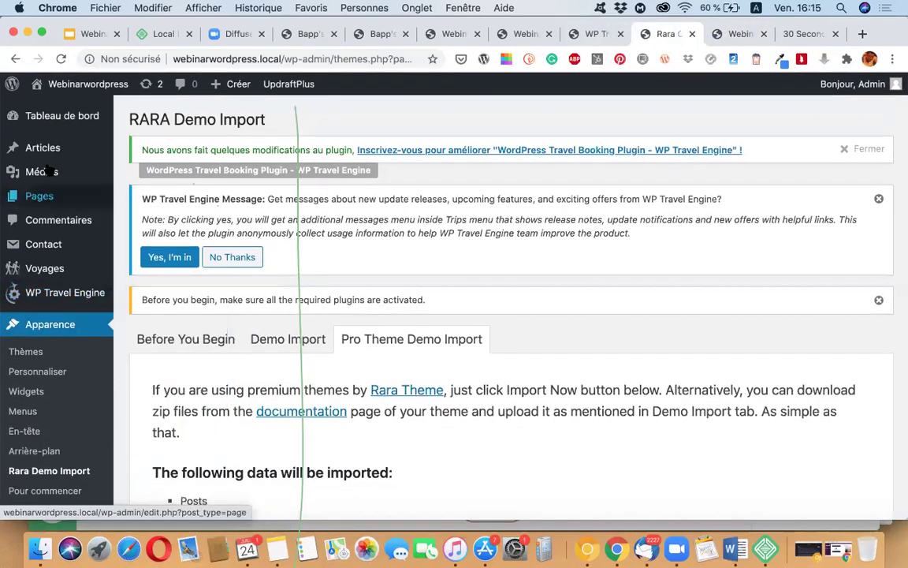
pyautogui.moveTo(33, 149)
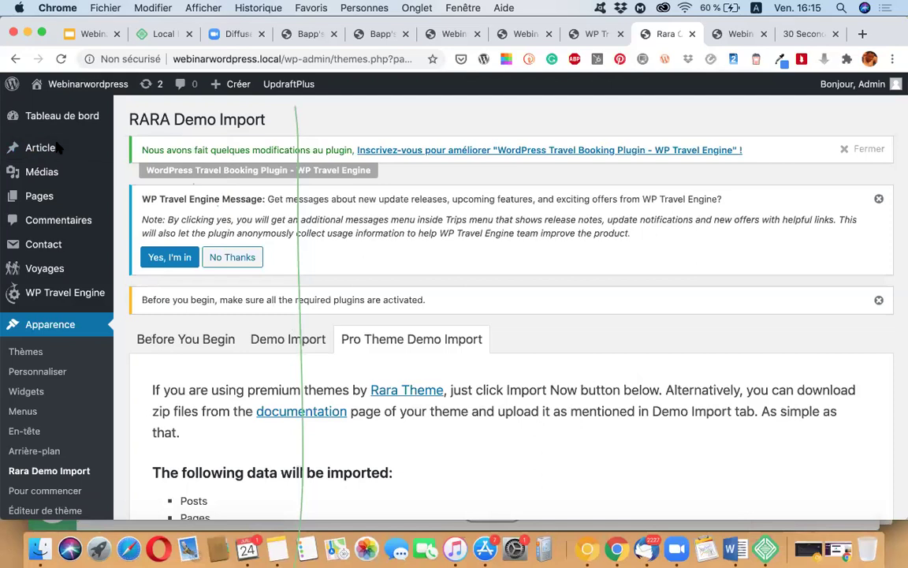
pyautogui.click(49, 150)
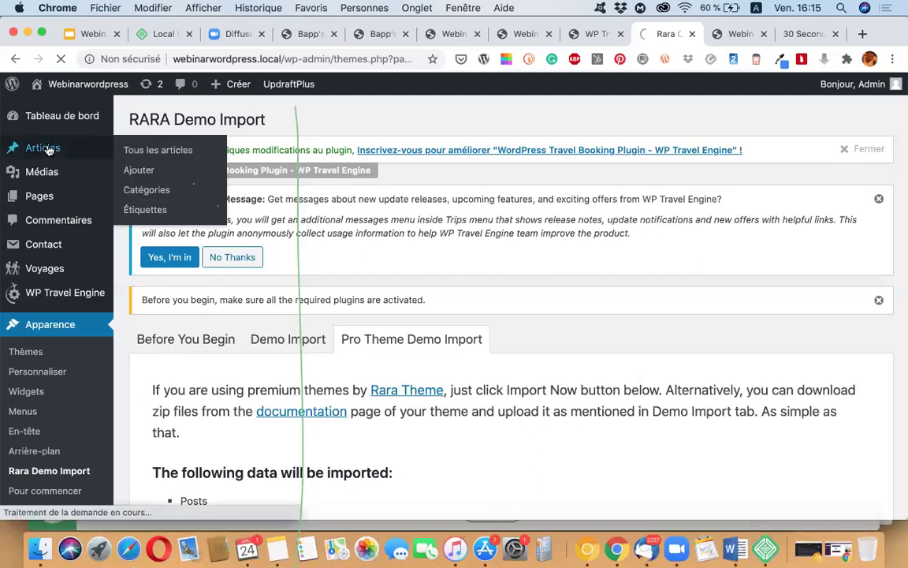
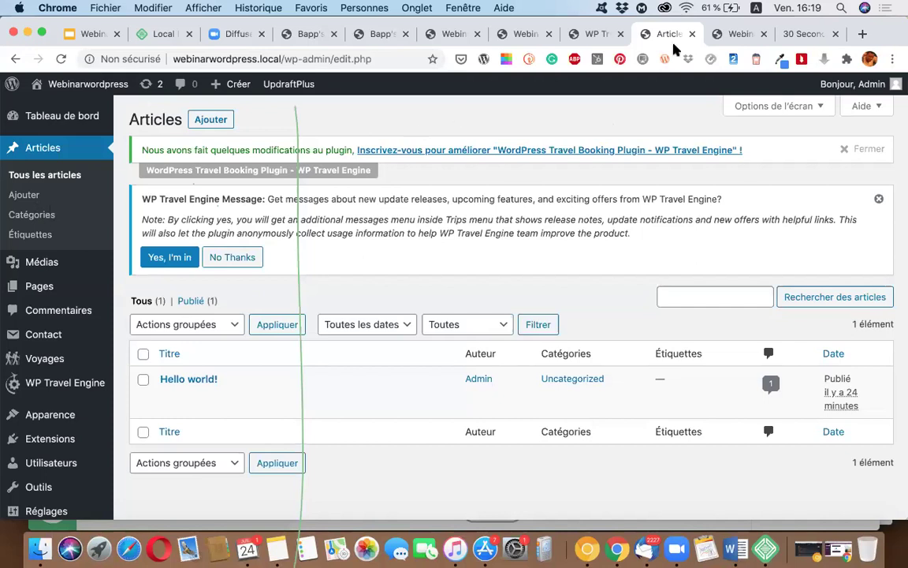
# Step: Glance over the site's front-end homepage, then return to the Posts admin page
pyautogui.click(730, 34)
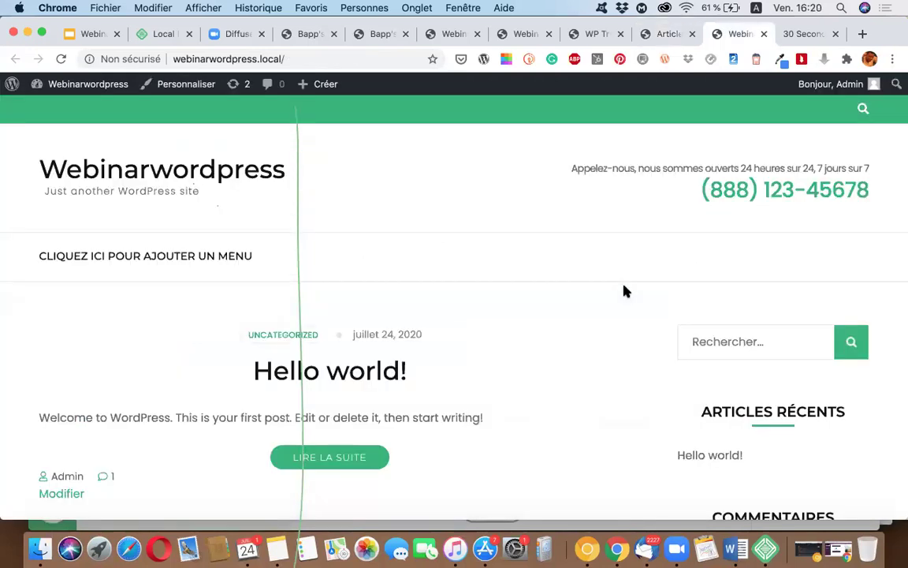
pyautogui.scroll(-1, 393, 266)
pyautogui.scroll(-1, 286, 135)
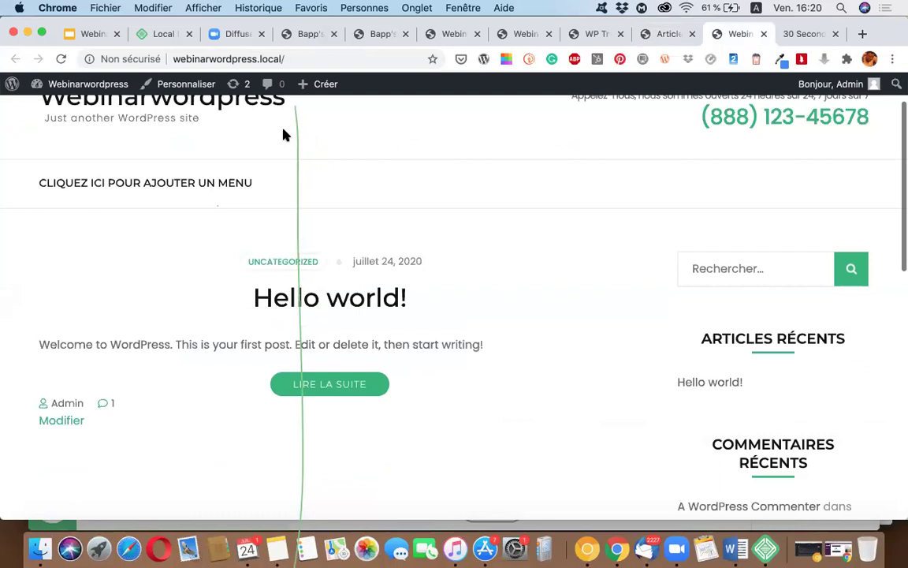
pyautogui.scroll(1, 285, 135)
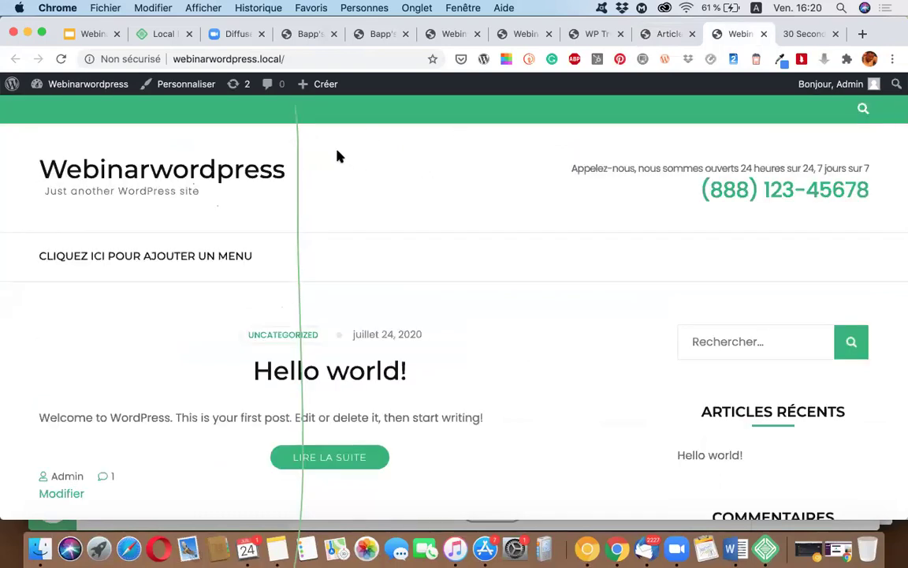
pyautogui.click(669, 34)
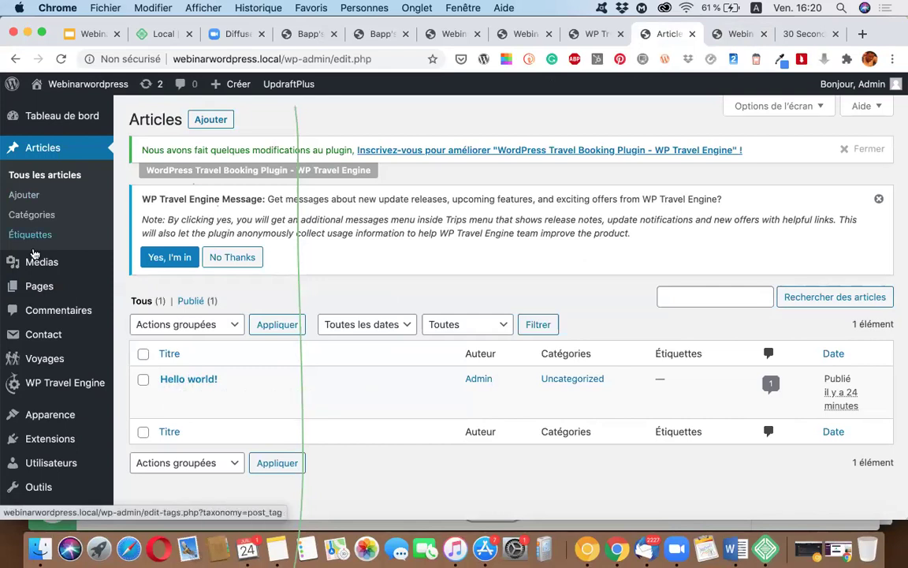
# Step: Open the admin Pages list and scroll through all 13 pages, including the WP Travel Engine ones
pyautogui.click(39, 289)
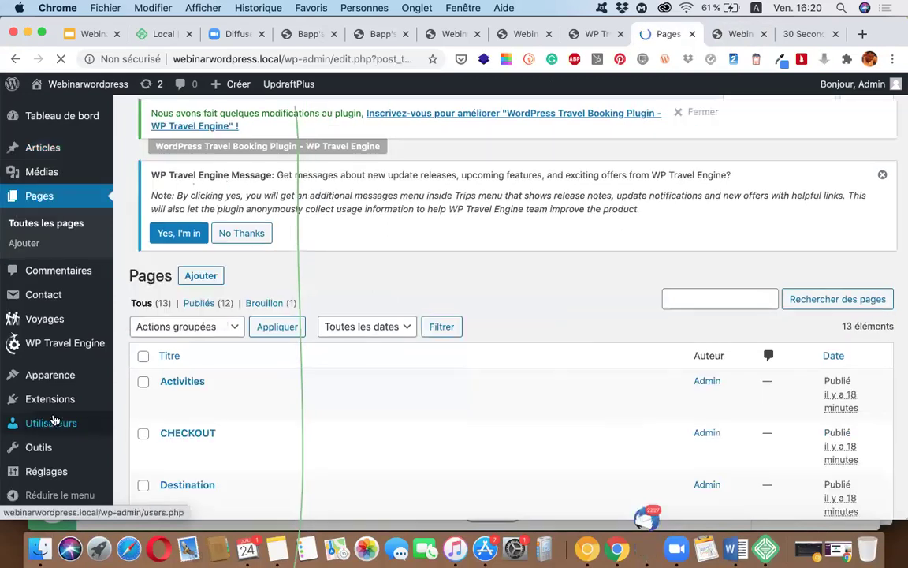
pyautogui.scroll(-10, 290, 432)
pyautogui.scroll(-4, 290, 432)
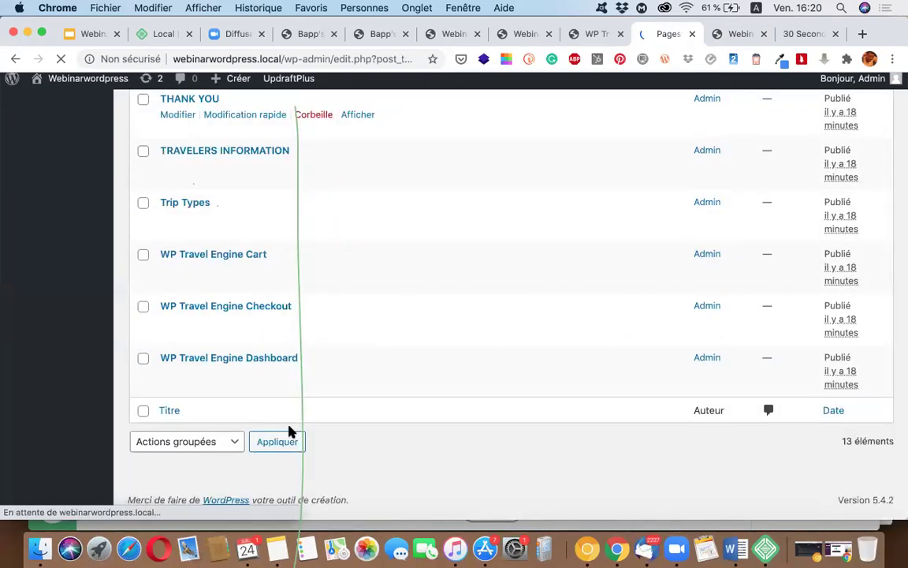
pyautogui.scroll(14, 290, 433)
pyautogui.scroll(-3, 238, 432)
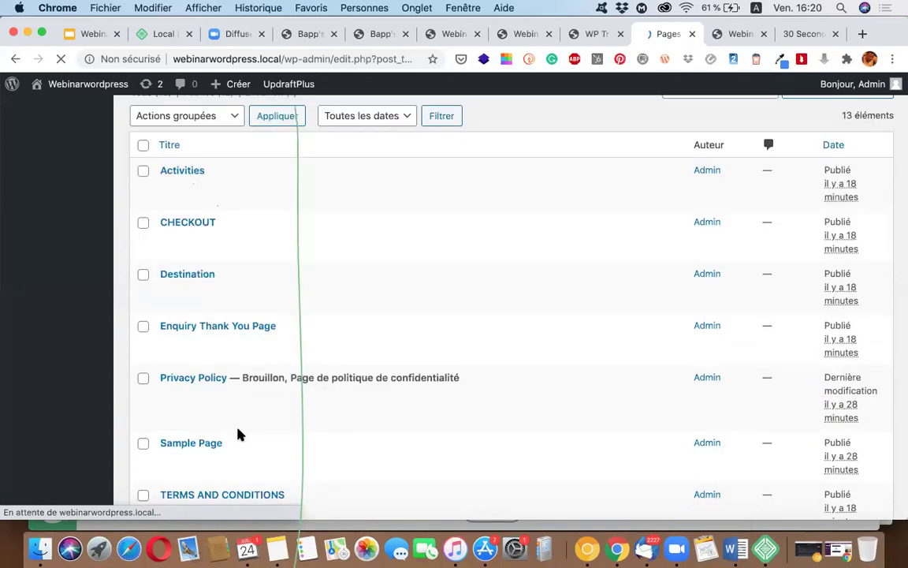
pyautogui.scroll(3, 241, 434)
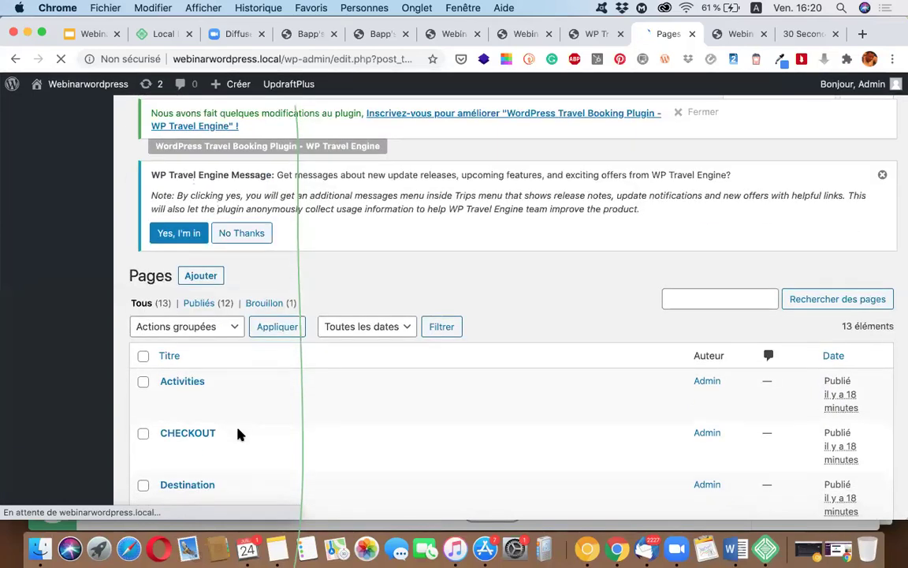
pyautogui.scroll(-10, 240, 435)
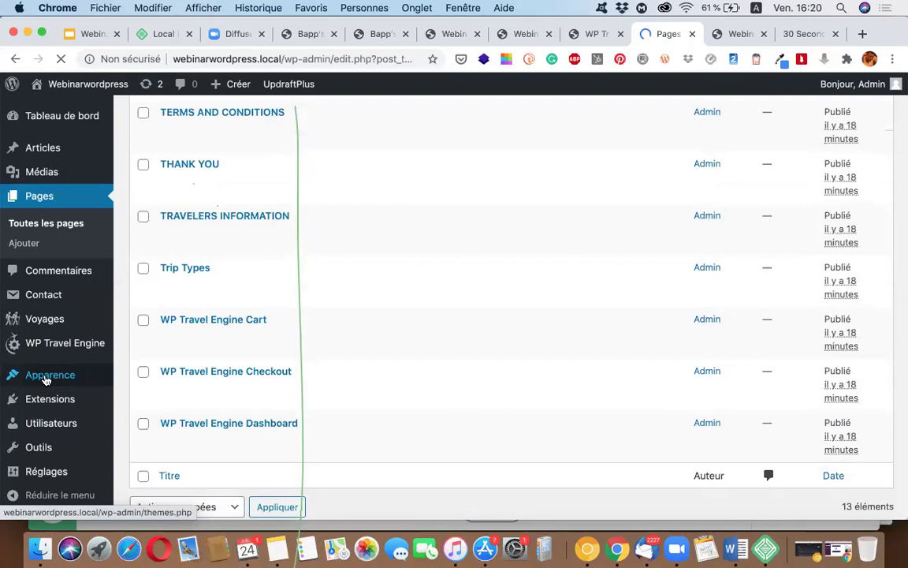
pyautogui.moveTo(45, 380)
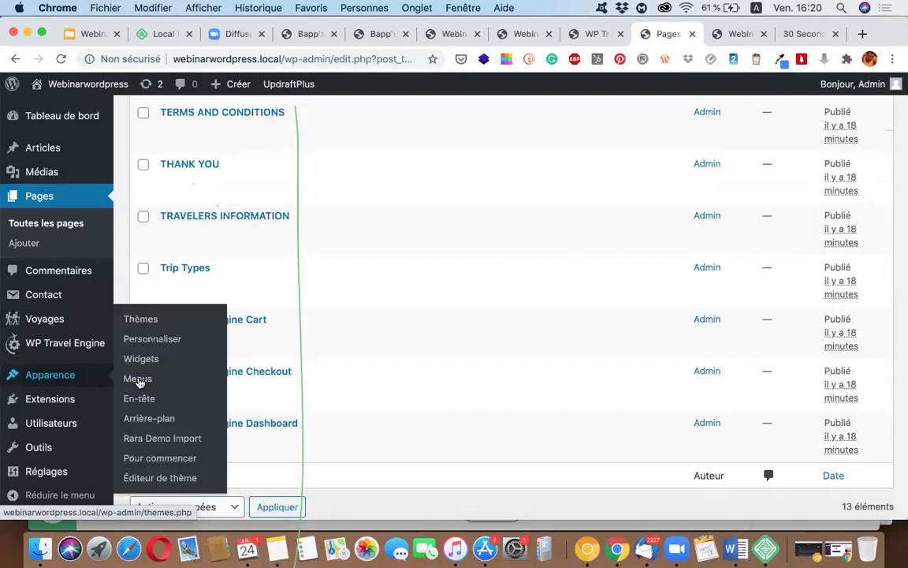
# Step: Open the Apparence > Menus editor and scroll through its empty menu structure
pyautogui.click(138, 379)
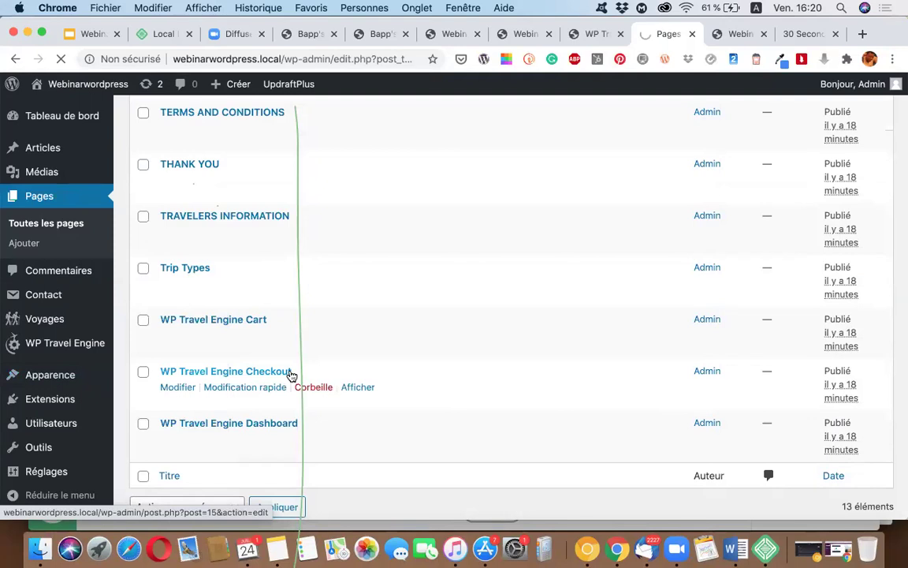
pyautogui.click(687, 8)
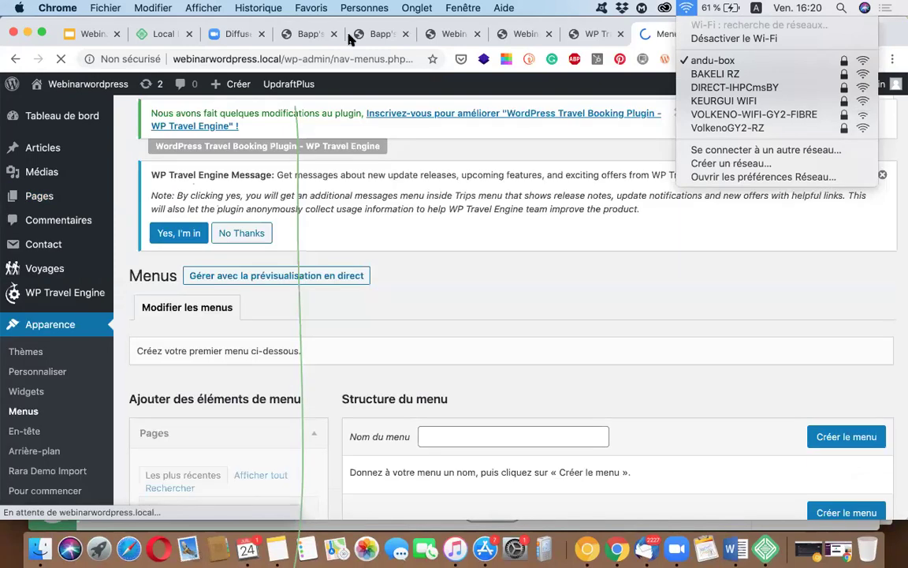
pyautogui.click(380, 92)
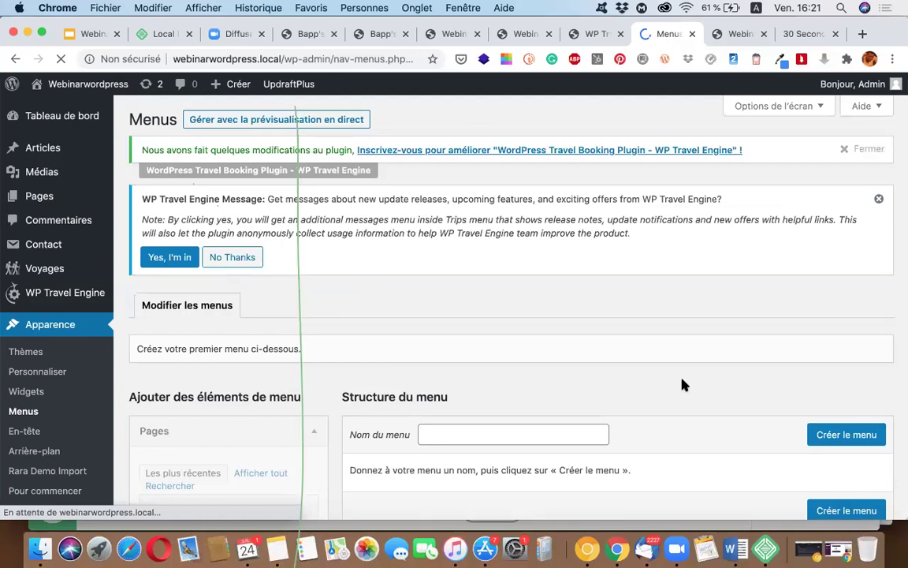
pyautogui.scroll(-5, 694, 390)
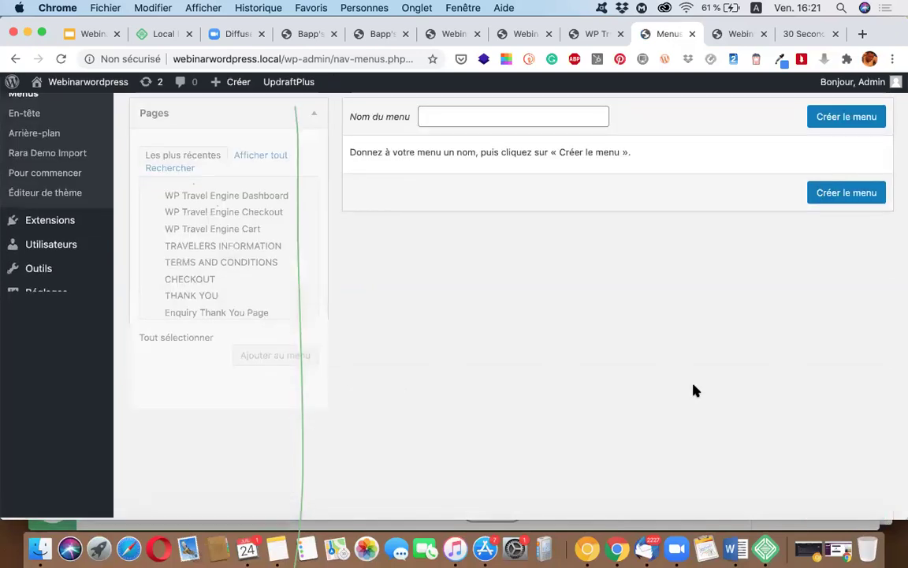
pyautogui.scroll(3, 551, 399)
pyautogui.scroll(-3, 504, 363)
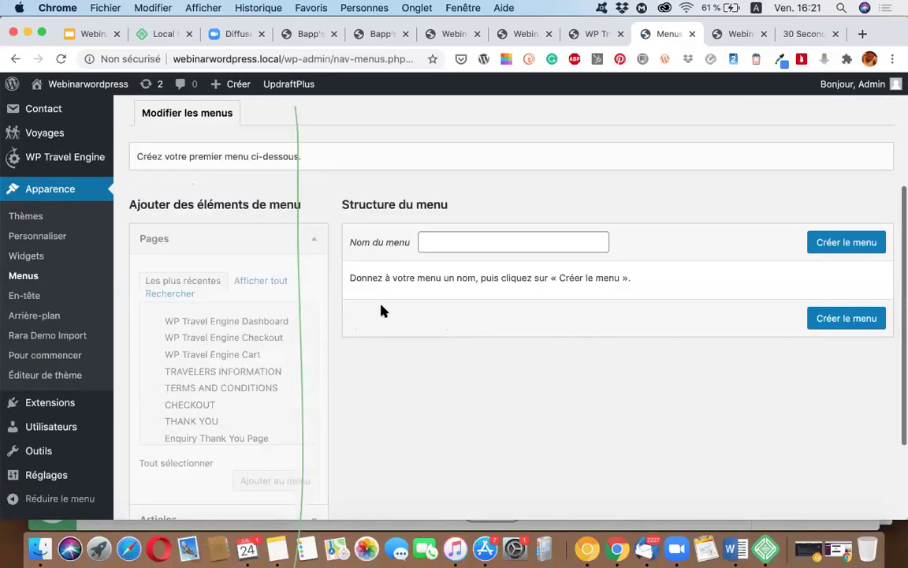
pyautogui.scroll(2, 383, 339)
pyautogui.scroll(1, 410, 331)
# Step: Create a navigation menu named 'Main menu' and browse the available Pages list
pyautogui.click(438, 281)
pyautogui.write('Main ma')
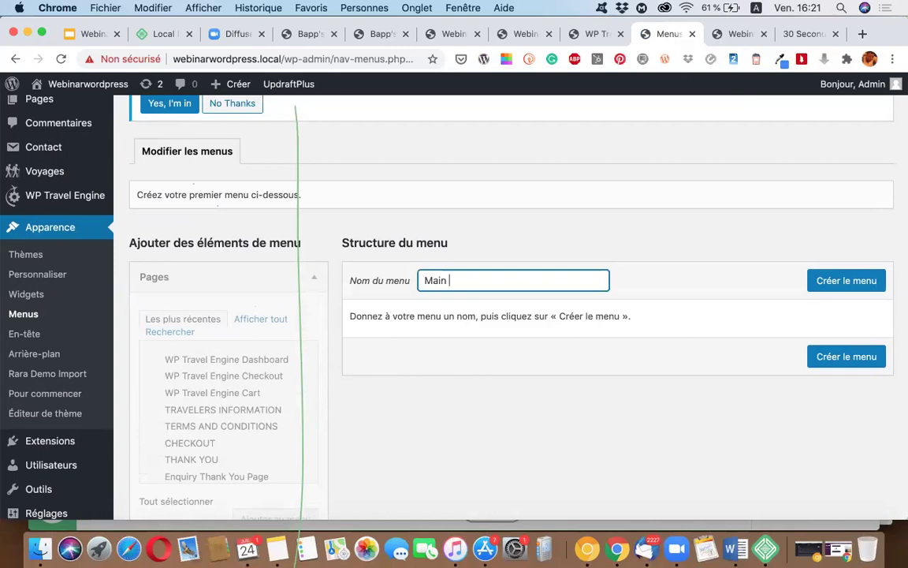
pyautogui.press('BackSpace')
pyautogui.write('enu')
pyautogui.click(828, 282)
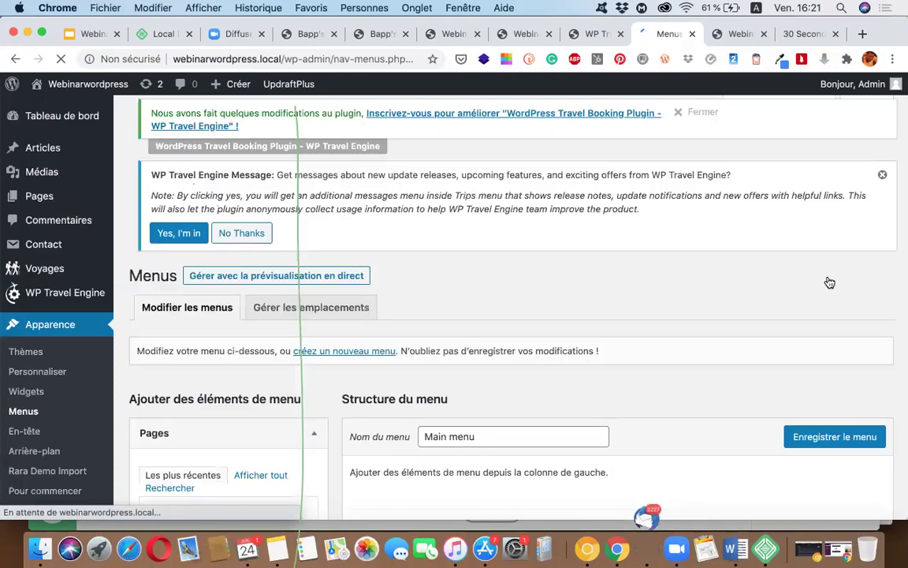
pyautogui.scroll(-5, 513, 304)
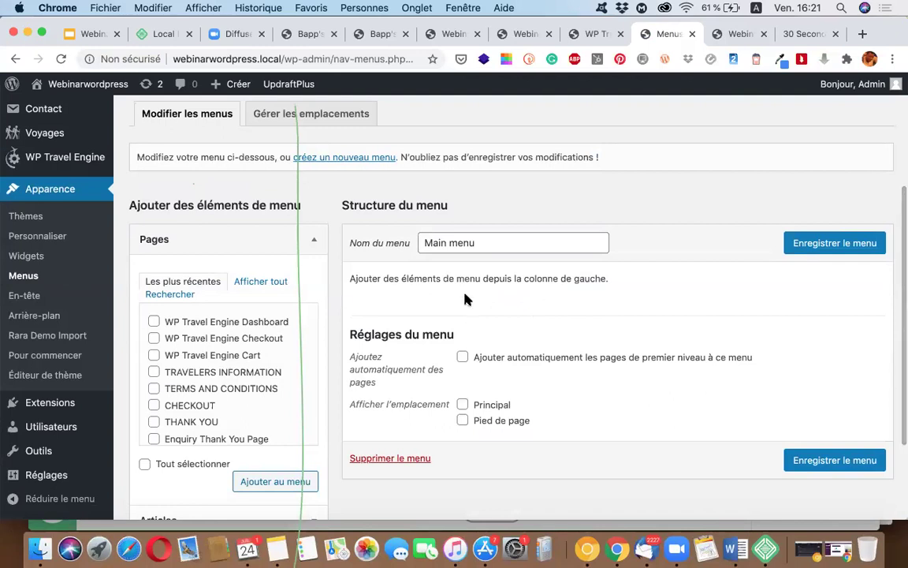
pyautogui.scroll(-3, 236, 382)
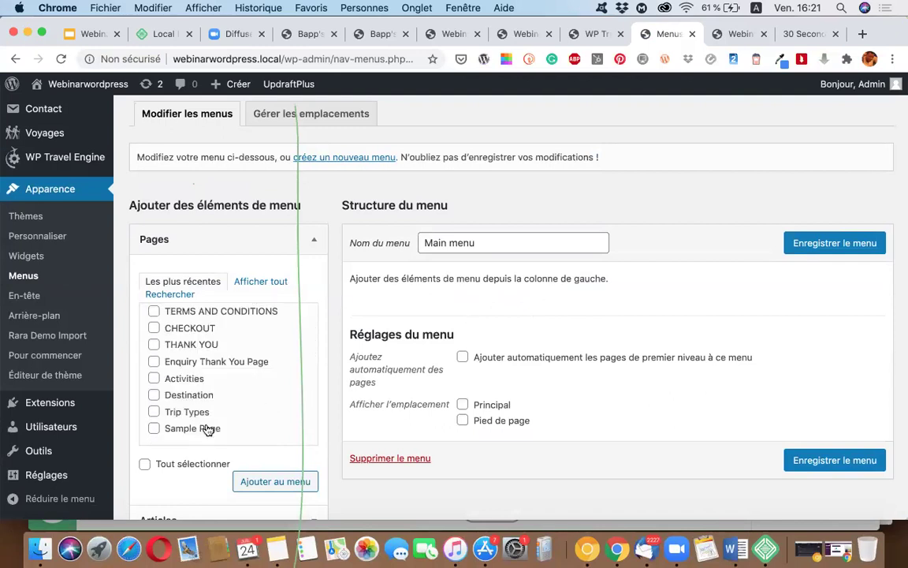
pyautogui.scroll(3, 204, 418)
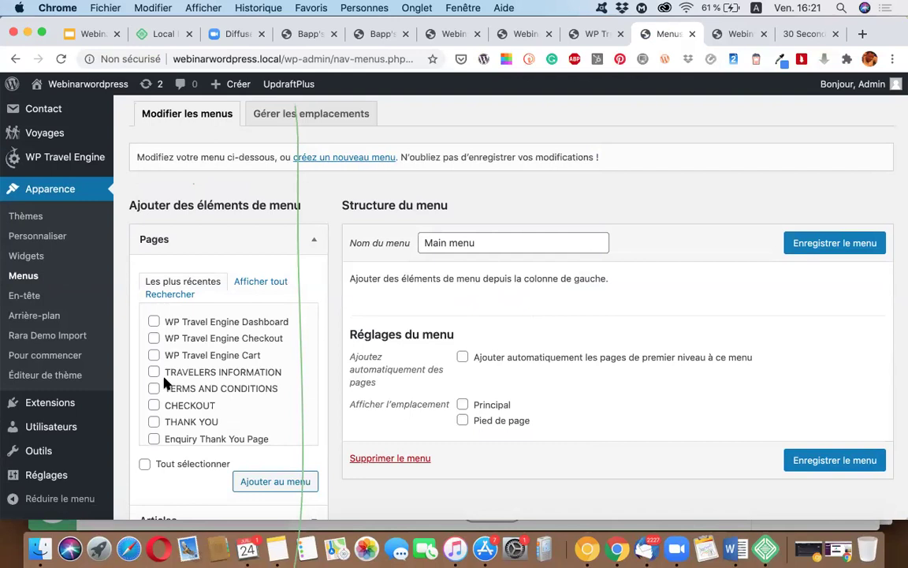
pyautogui.scroll(-3, 166, 383)
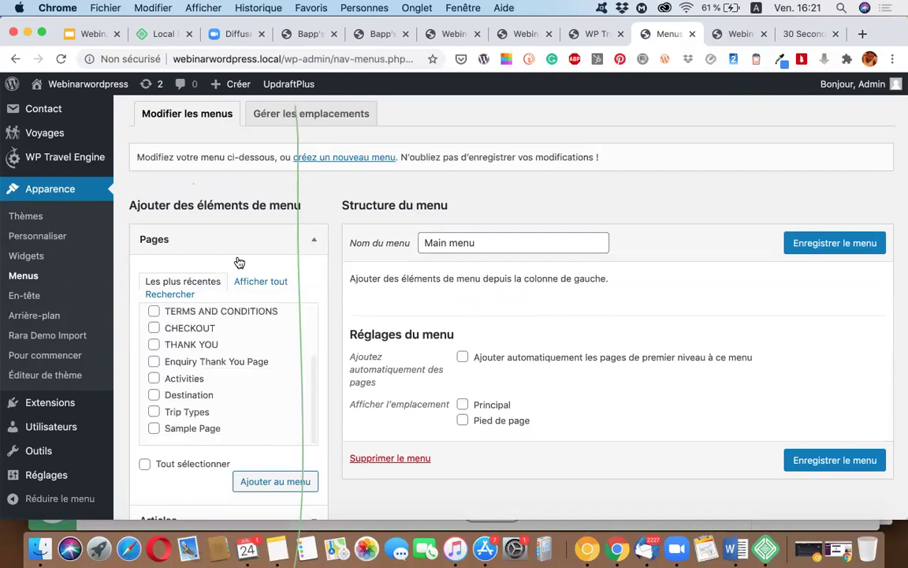
pyautogui.scroll(3, 239, 311)
# Step: Add the Accueil, Activities, Trip Types and Destination pages to Main menu
pyautogui.click(253, 281)
pyautogui.scroll(-2, 217, 355)
pyautogui.scroll(2, 189, 335)
pyautogui.click(153, 321)
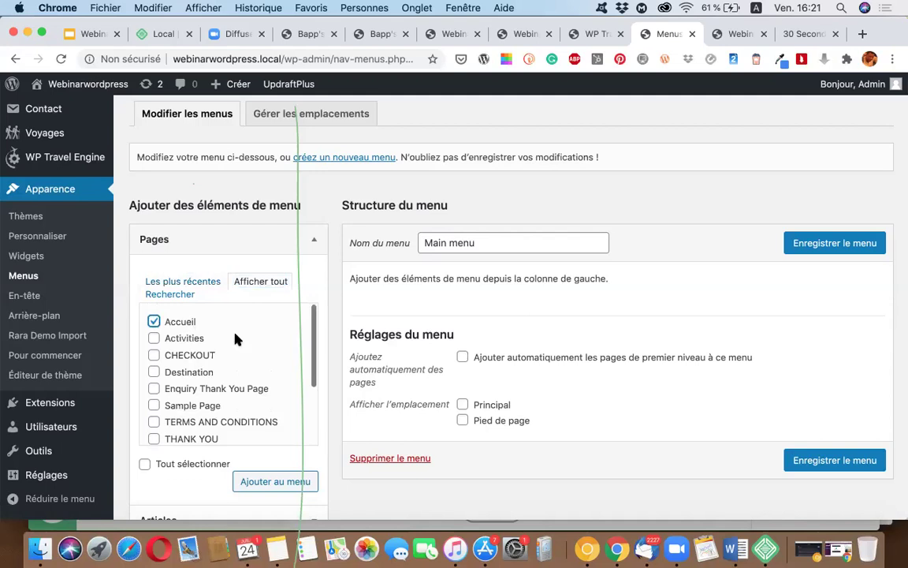
pyautogui.click(154, 337)
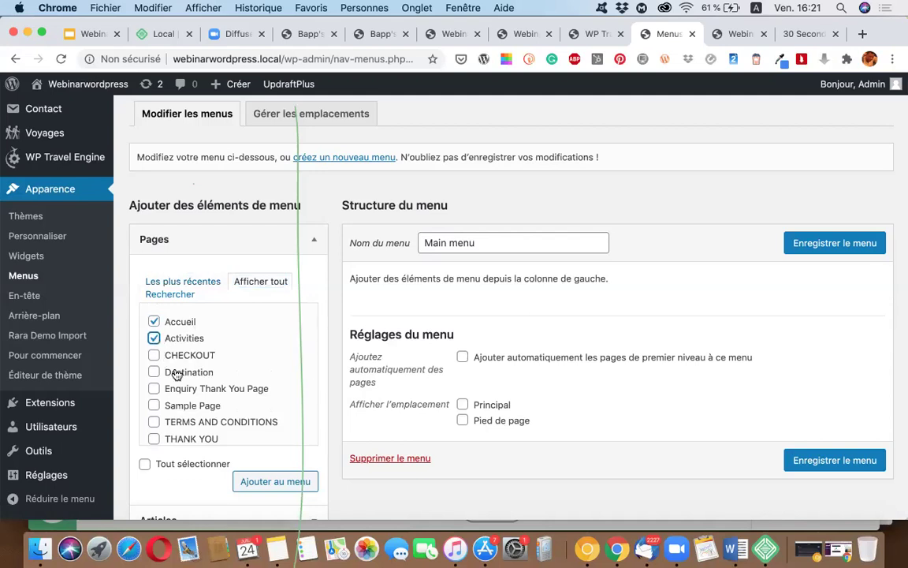
pyautogui.scroll(-3, 169, 379)
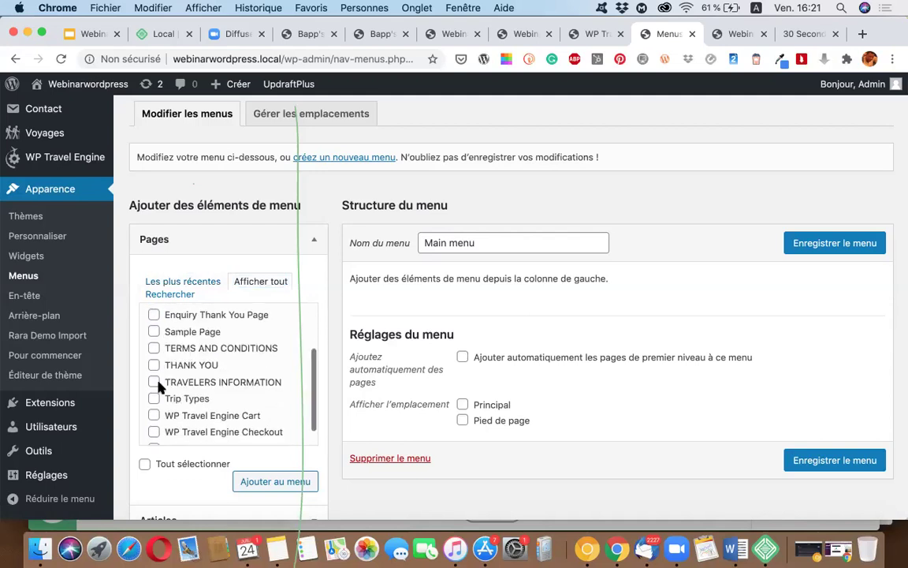
pyautogui.scroll(-1, 157, 410)
pyautogui.click(154, 377)
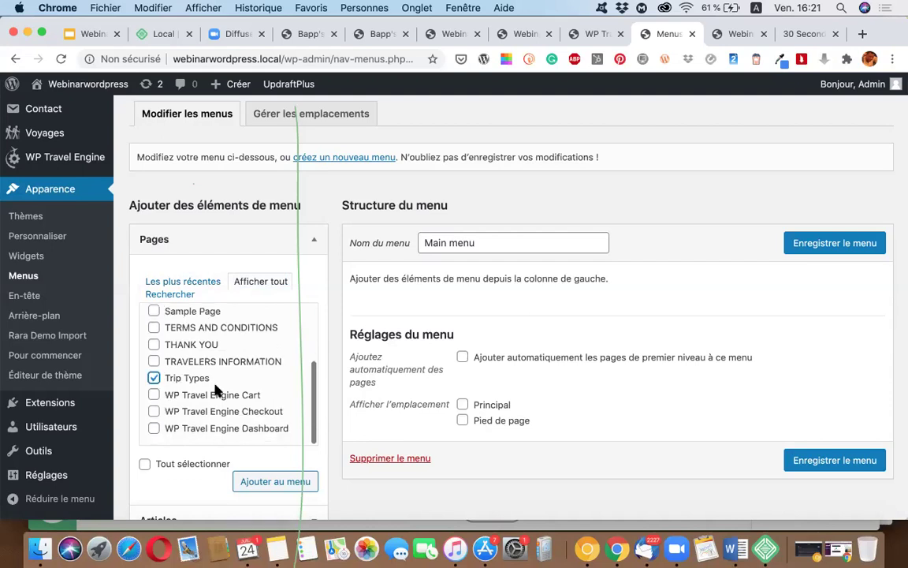
pyautogui.scroll(-2, 196, 352)
pyautogui.scroll(3, 218, 324)
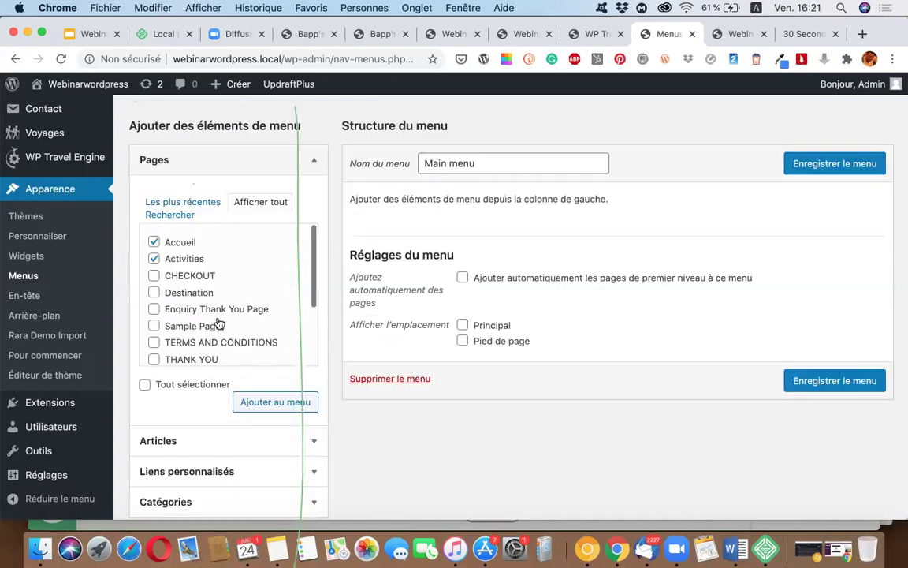
pyautogui.click(190, 292)
pyautogui.click(270, 402)
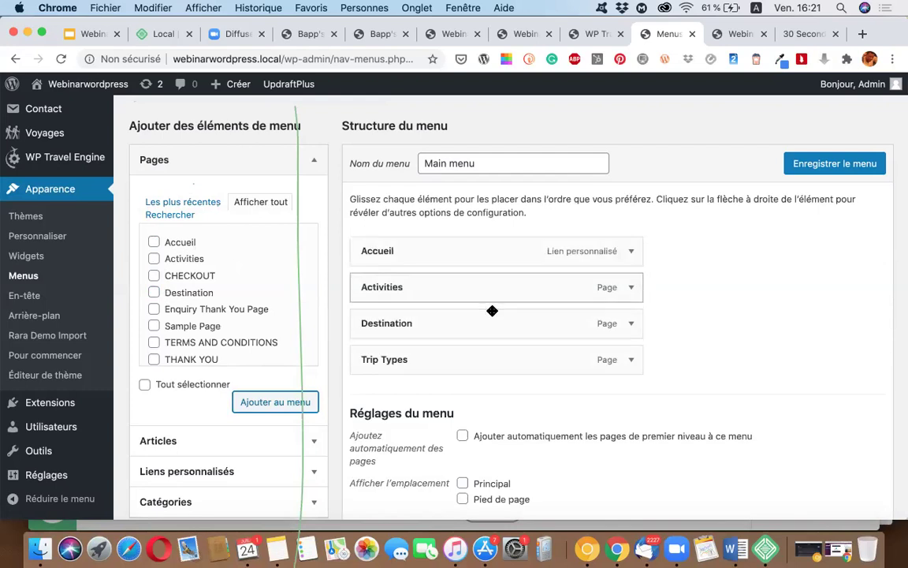
# Step: Save Main menu, assign it to the Principal location, save again, and view the front page
pyautogui.scroll(3, 492, 308)
pyautogui.scroll(2, 495, 340)
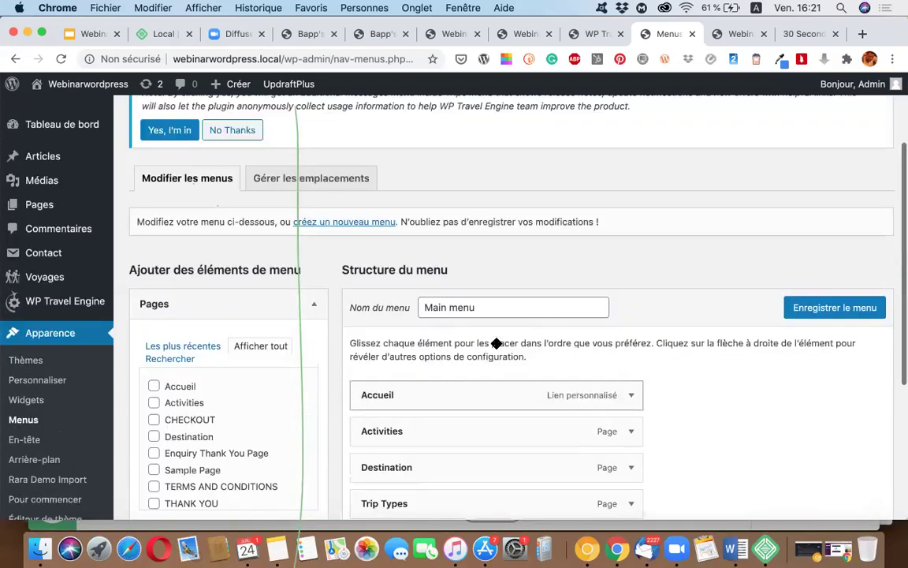
pyautogui.scroll(-4, 495, 341)
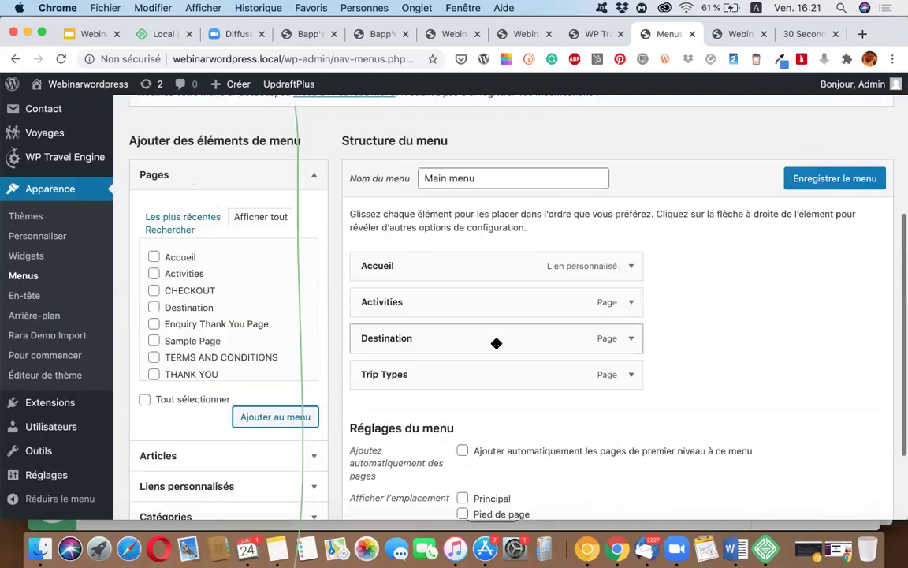
pyautogui.click(830, 180)
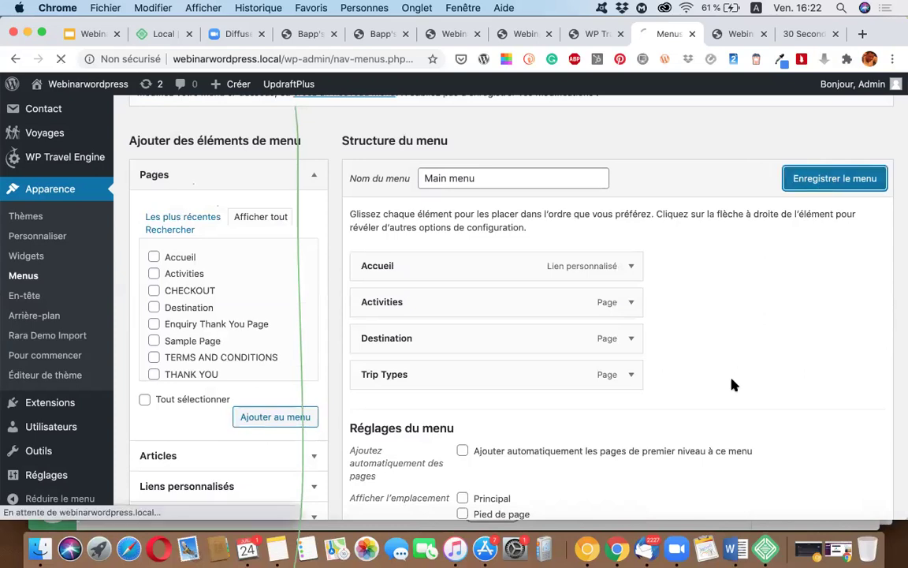
pyautogui.scroll(-2, 616, 460)
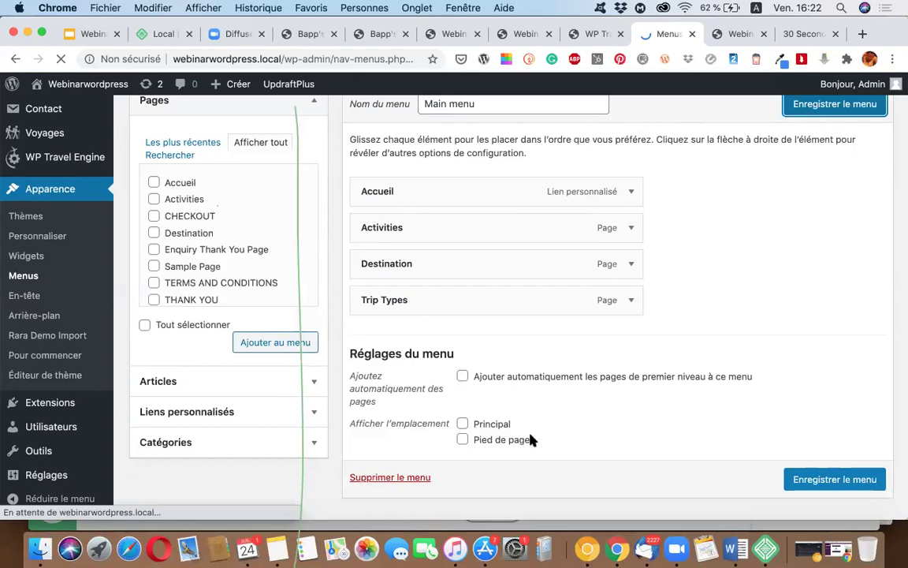
pyautogui.scroll(-5, 528, 433)
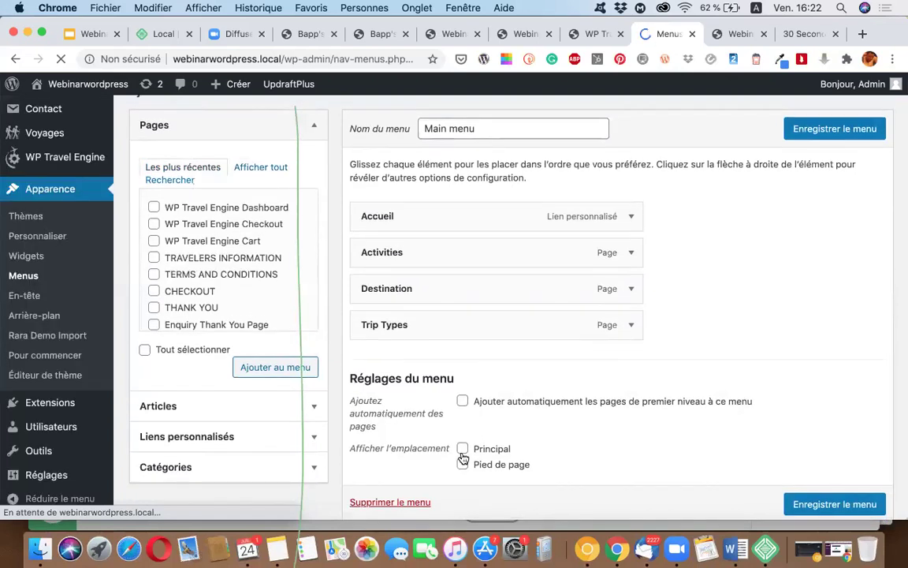
pyautogui.click(462, 448)
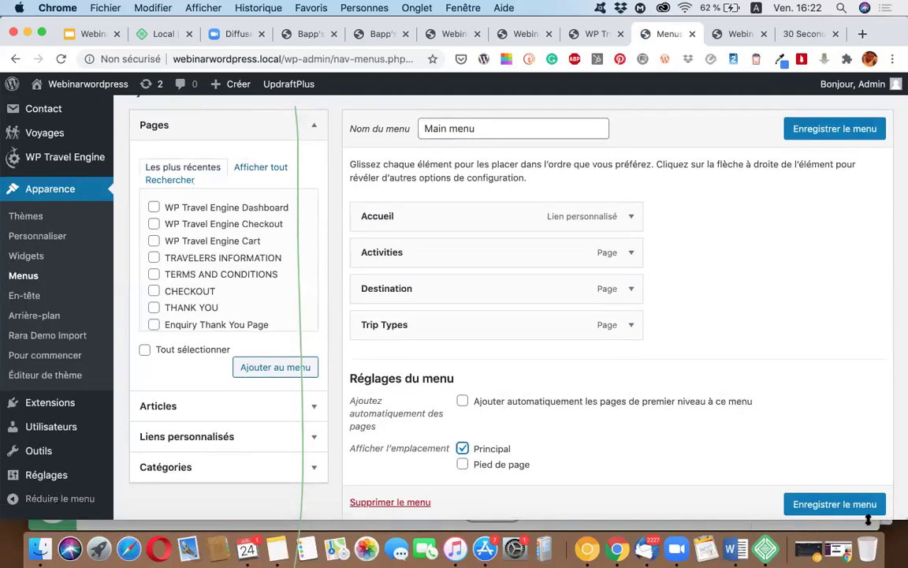
pyautogui.click(834, 504)
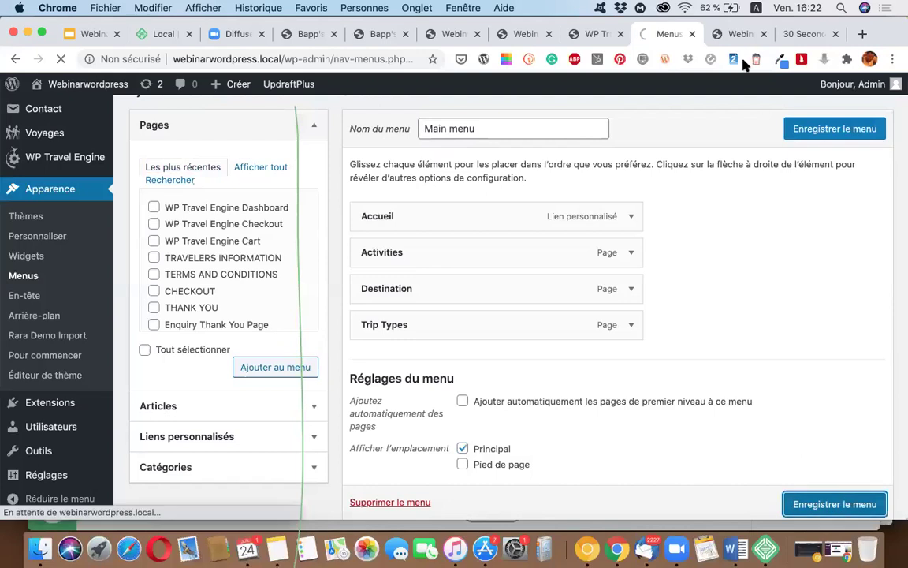
pyautogui.click(732, 36)
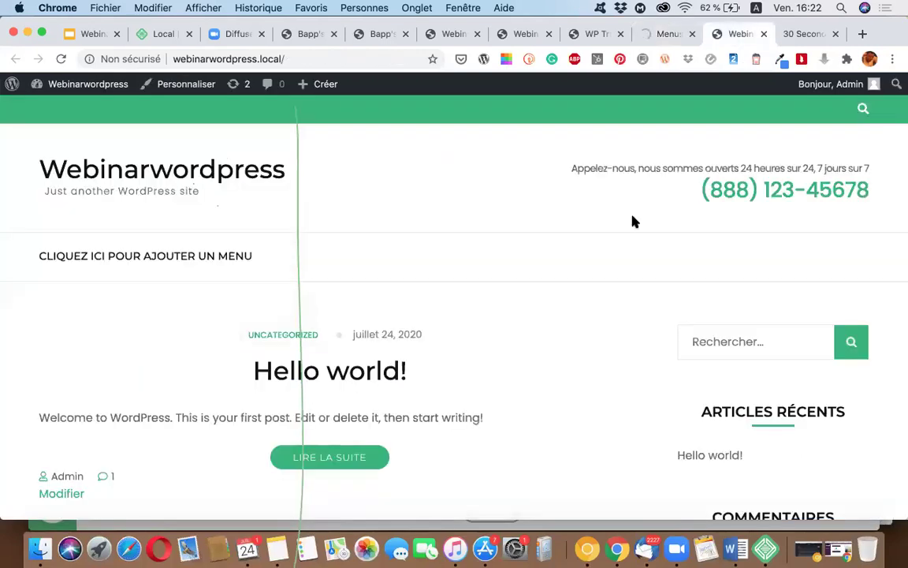
# Step: Reload the site homepage so the new main menu appears in the header
pyautogui.click(654, 35)
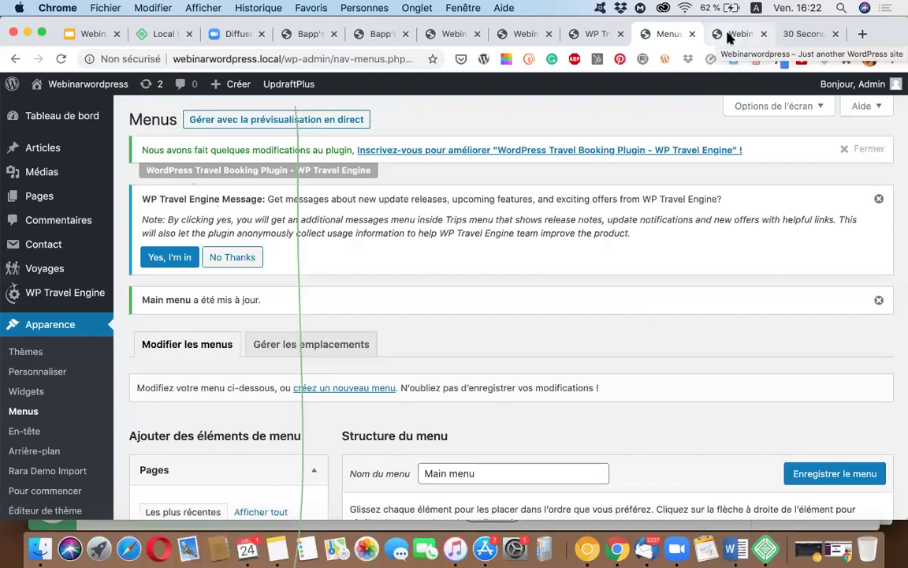
pyautogui.click(730, 36)
pyautogui.click(61, 59)
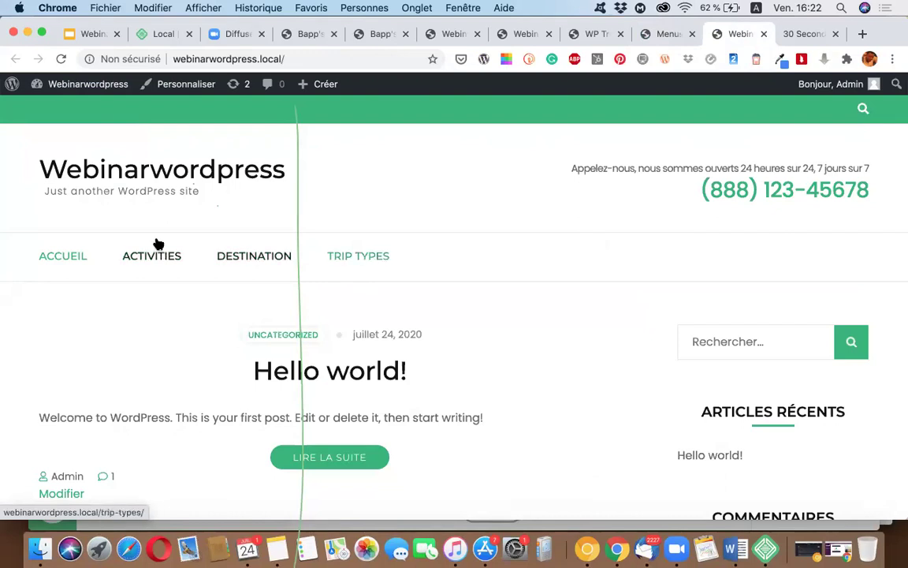
pyautogui.scroll(-3, 157, 253)
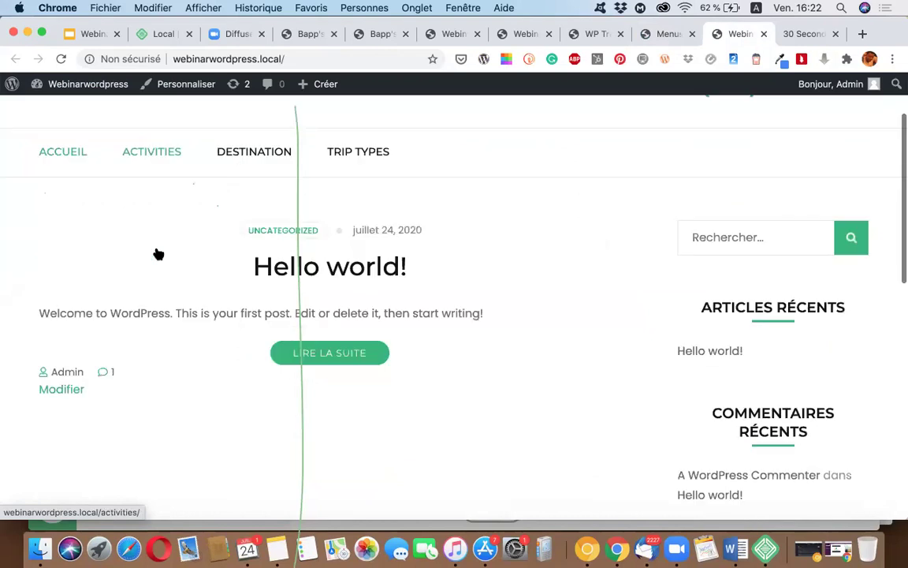
pyautogui.scroll(3, 157, 248)
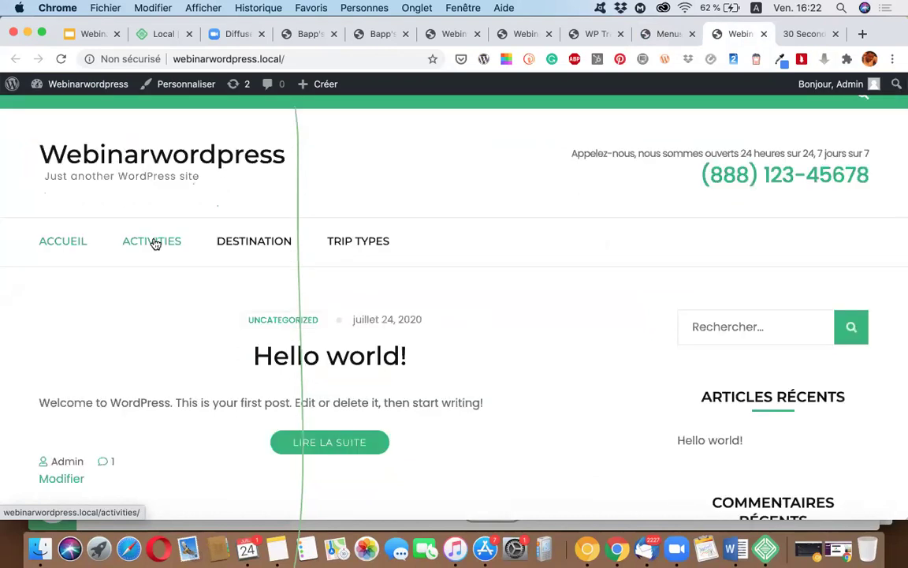
# Step: Visit the Activities, Destination and Trip Types pages through the header menu
pyautogui.click(155, 244)
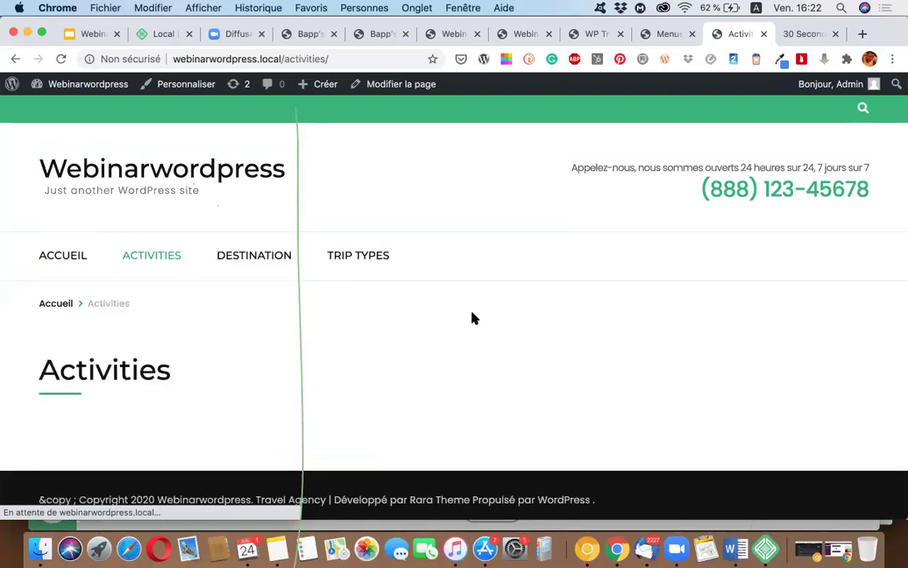
pyautogui.scroll(-1, 252, 268)
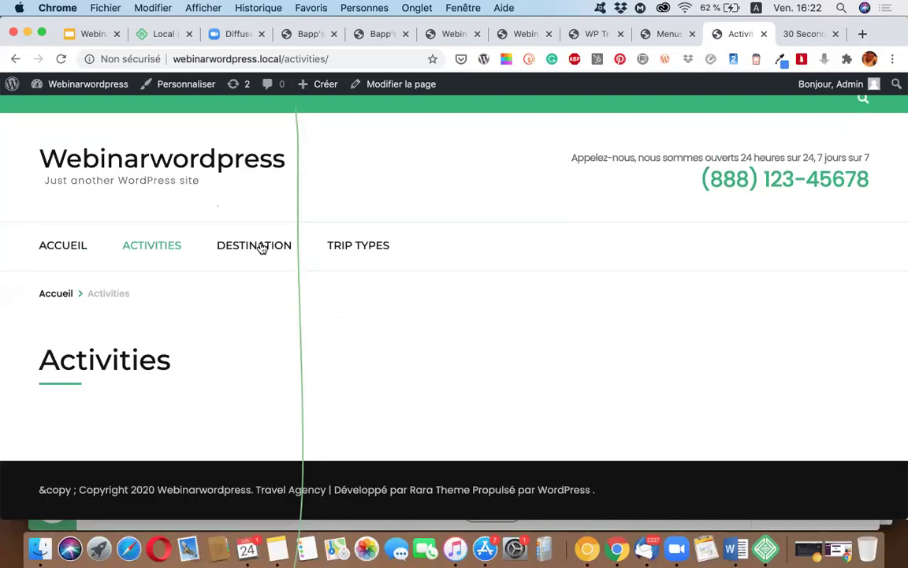
pyautogui.click(261, 249)
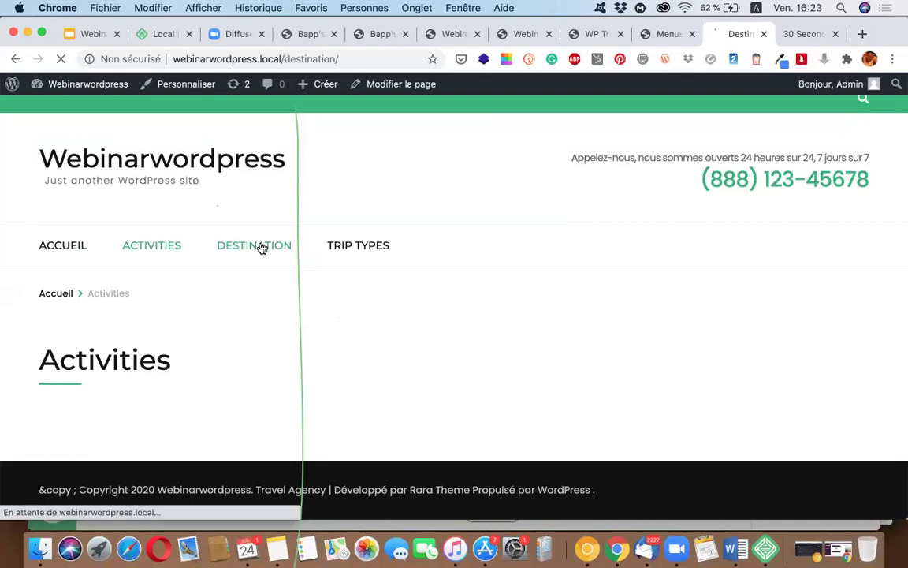
pyautogui.click(376, 259)
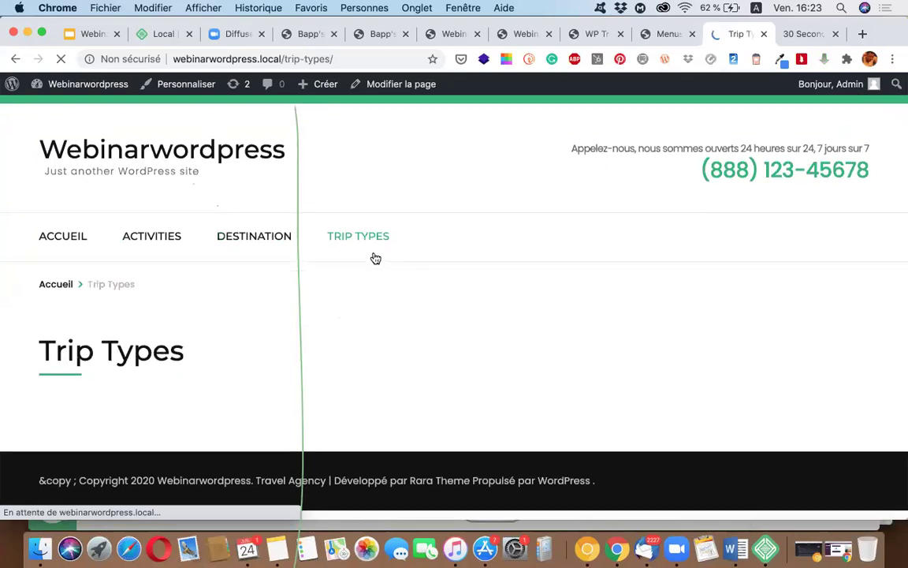
pyautogui.scroll(-1, 489, 306)
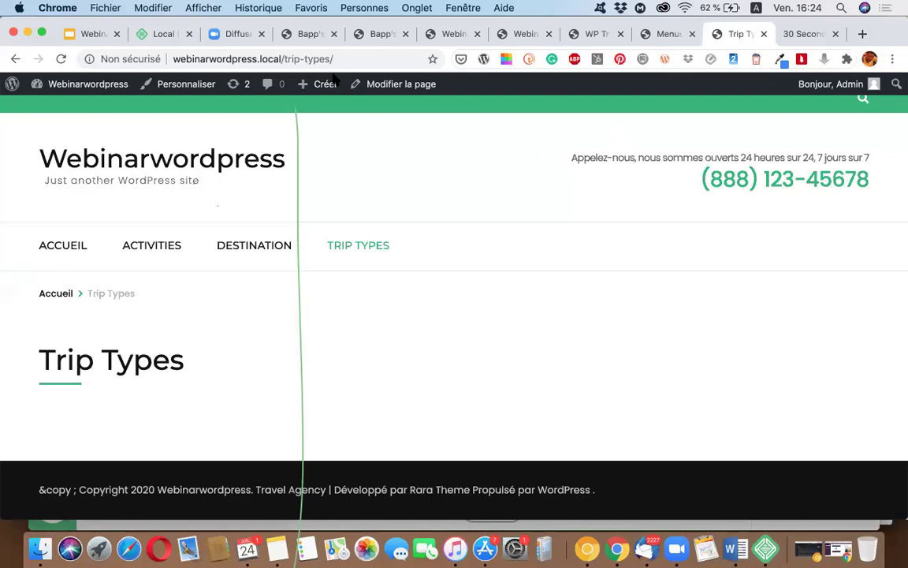
pyautogui.scroll(-1, 487, 308)
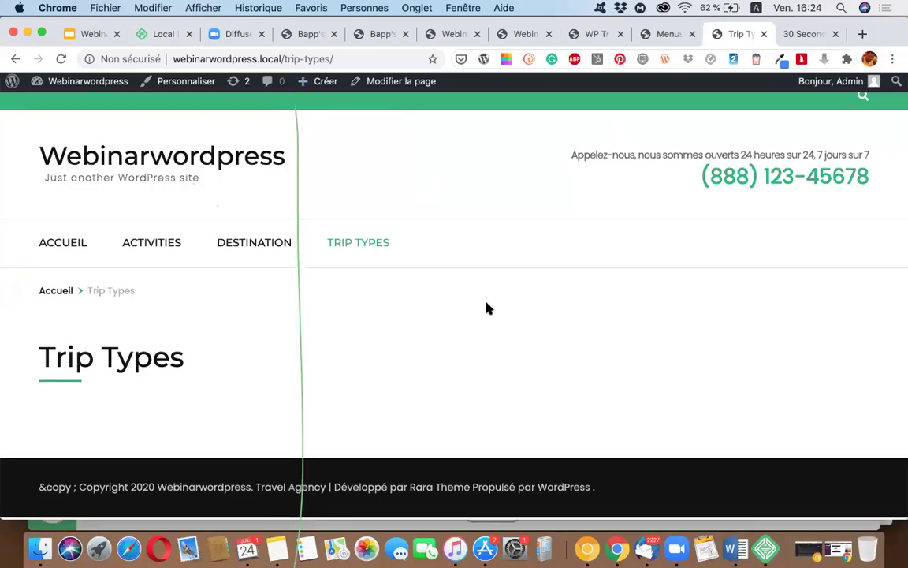
pyautogui.scroll(-1, 486, 308)
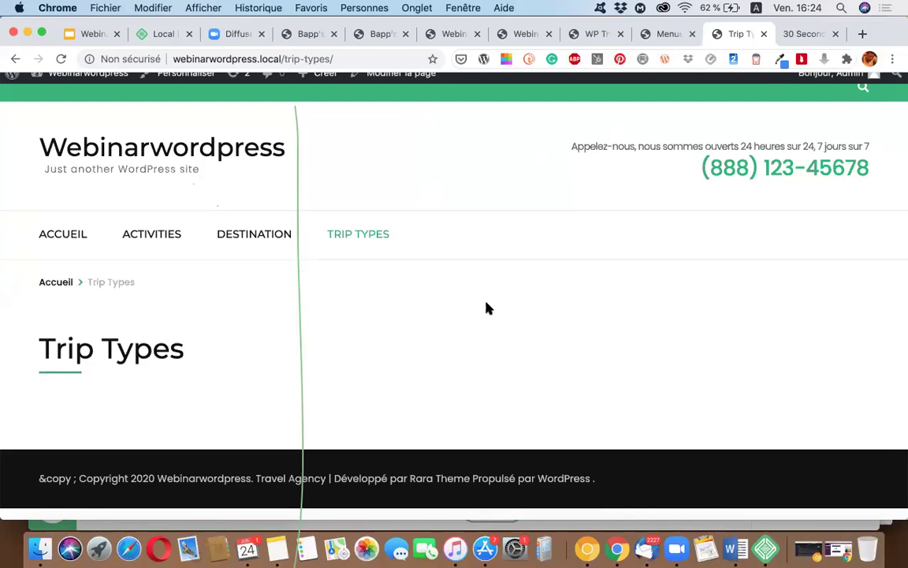
pyautogui.scroll(2, 568, 210)
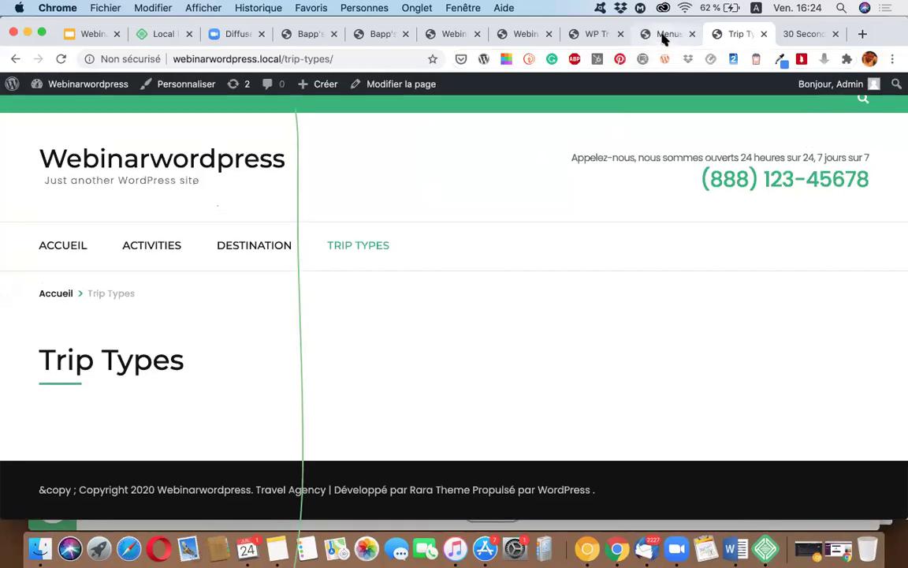
pyautogui.click(664, 37)
pyautogui.click(735, 35)
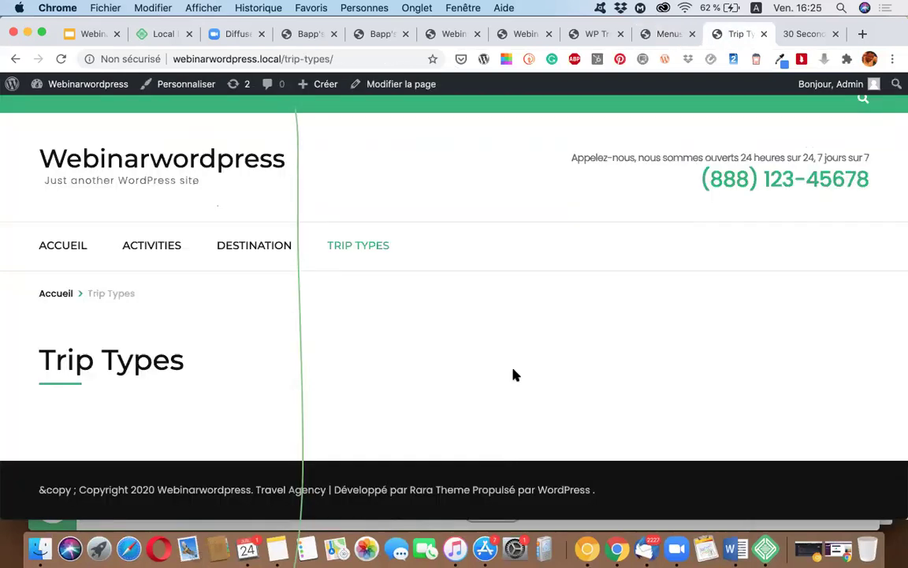
pyautogui.scroll(1, 519, 341)
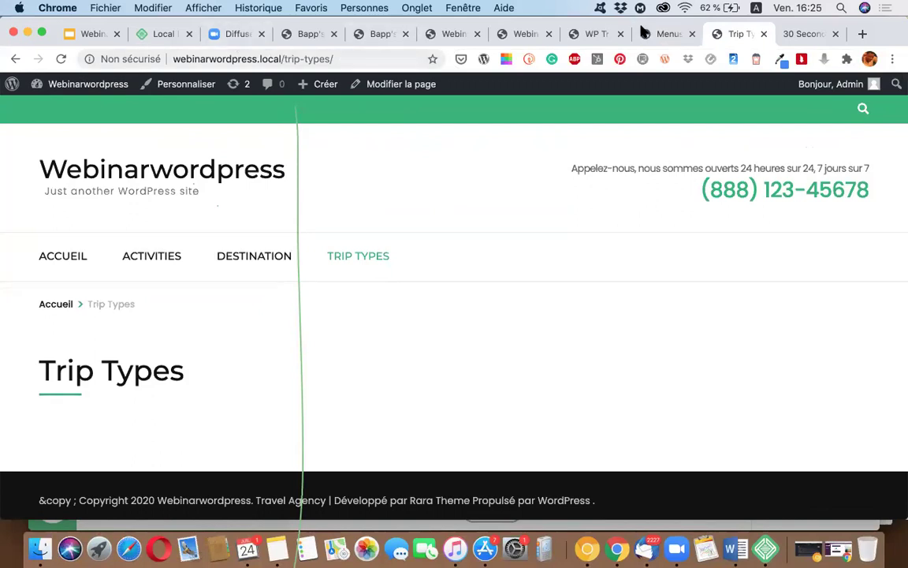
# Step: Go from the admin Menus page to the installed Extensions list
pyautogui.click(670, 34)
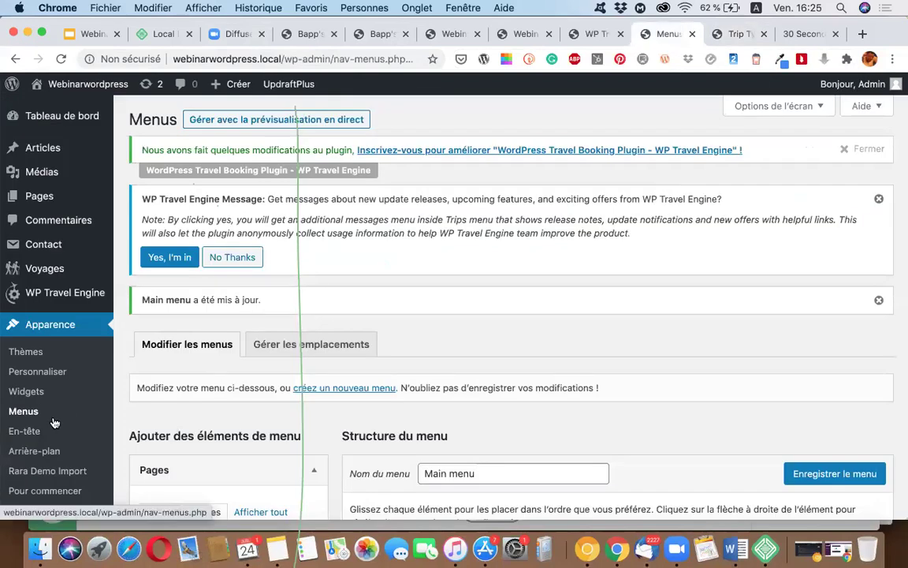
pyautogui.scroll(-3, 54, 423)
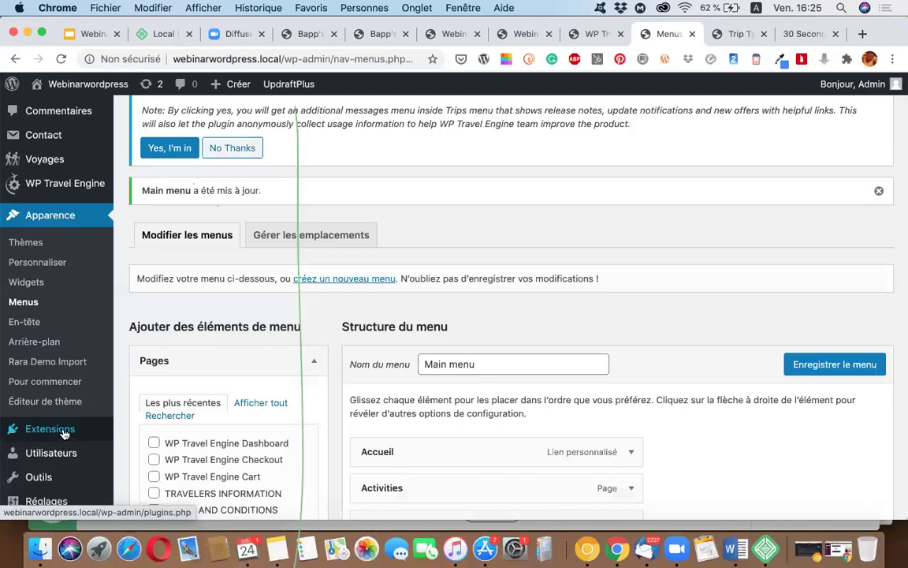
pyautogui.click(65, 431)
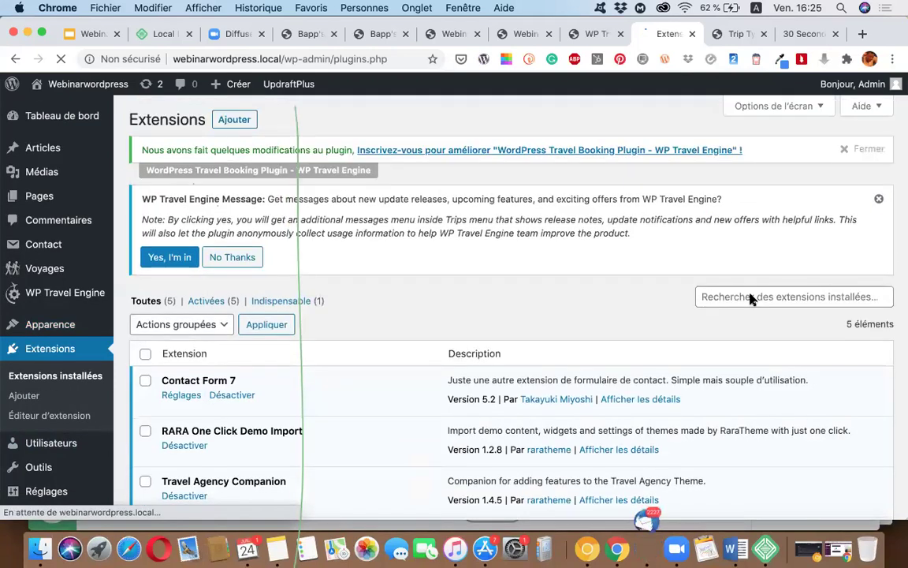
# Step: Search the installed plugins for 'mailchimp', finding no match, then trim the search text
pyautogui.click(751, 297)
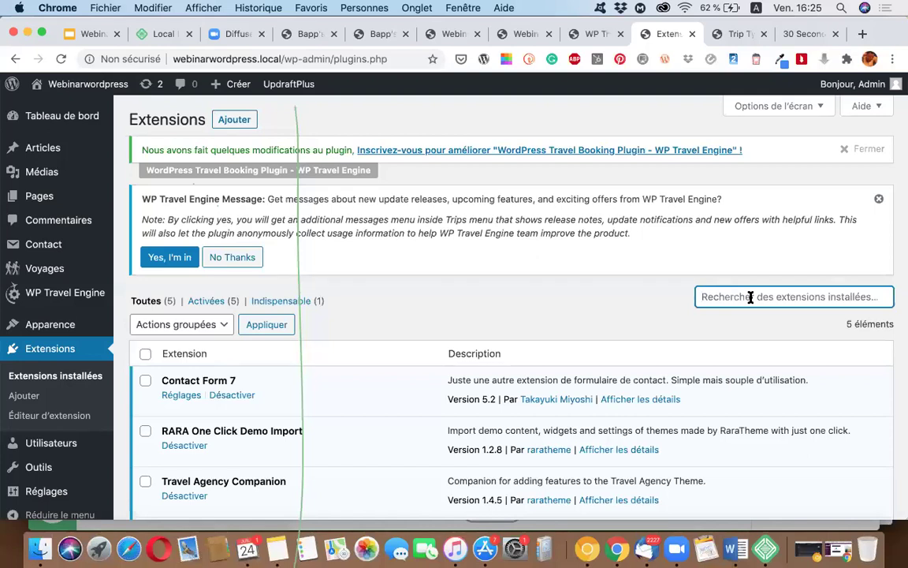
pyautogui.write('mailchi')
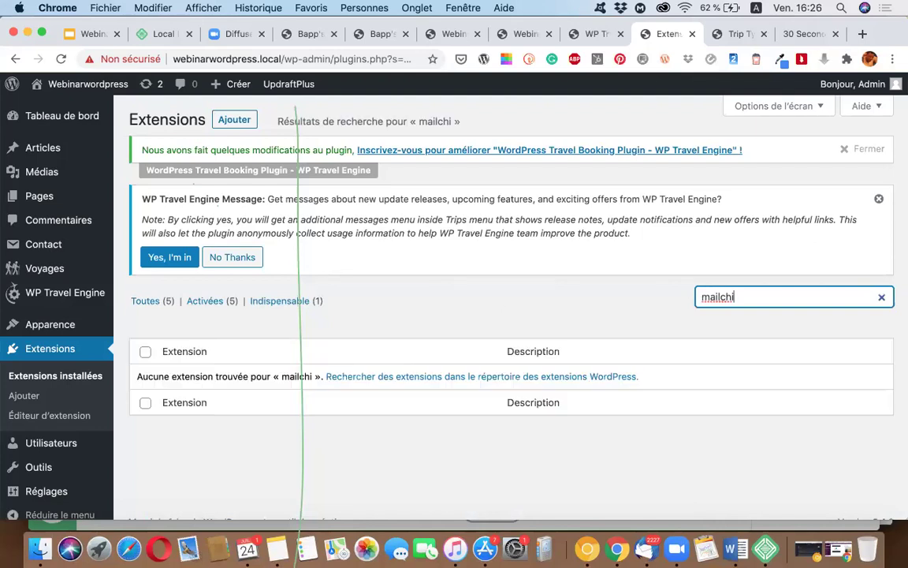
pyautogui.write('mp')
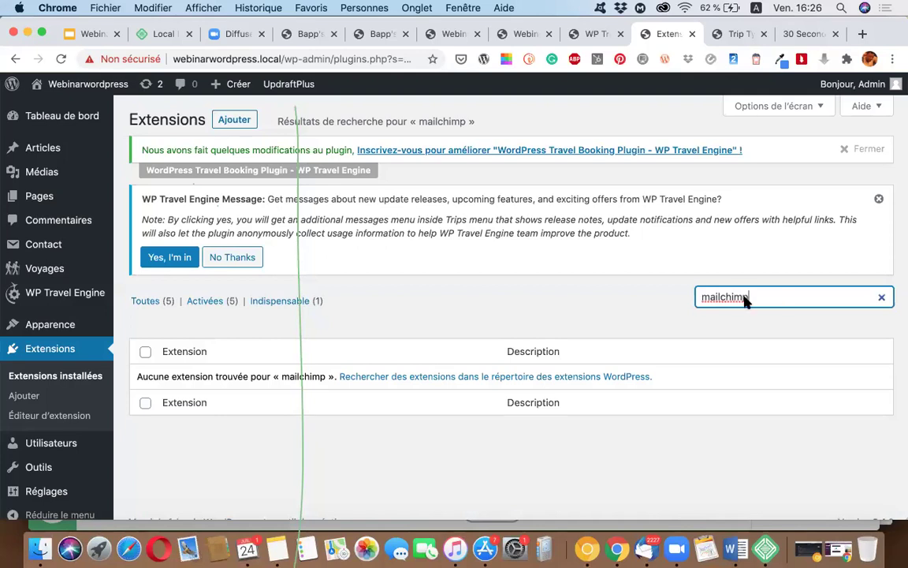
pyautogui.press('BackSpace')
pyautogui.press('BackSpace')
pyautogui.press('BackSpace')
pyautogui.press('BackSpace')
pyautogui.press('BackSpace')
pyautogui.press('BackSpace')
pyautogui.press('BackSpace')
pyautogui.press('BackSpace')
pyautogui.press('BackSpace')
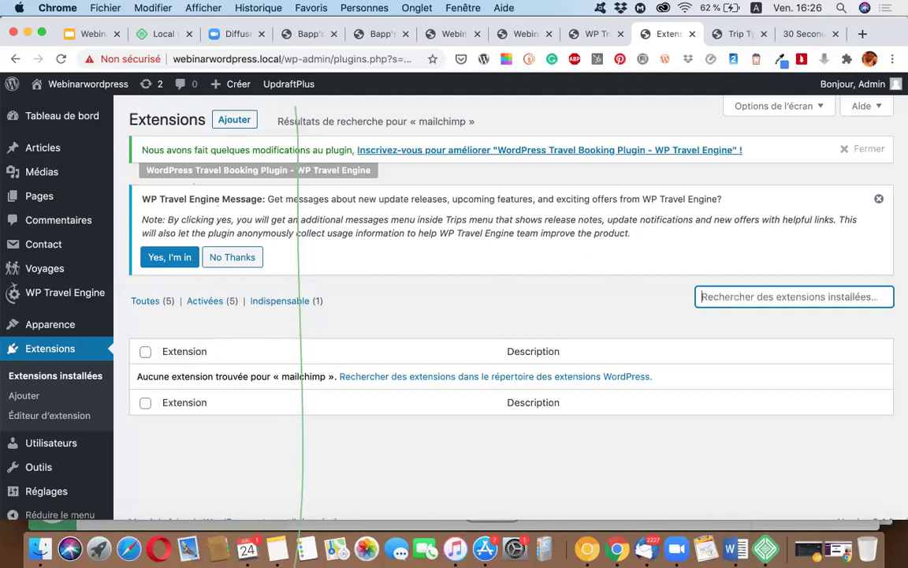
pyautogui.write('mailchim')
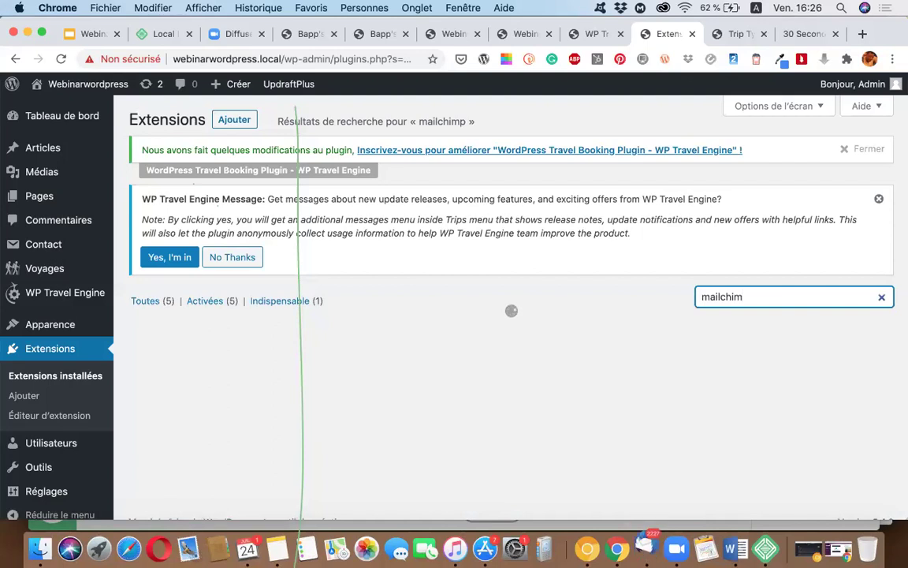
pyautogui.press('BackSpace')
pyautogui.press('BackSpace')
pyautogui.press('BackSpace')
pyautogui.press('BackSpace')
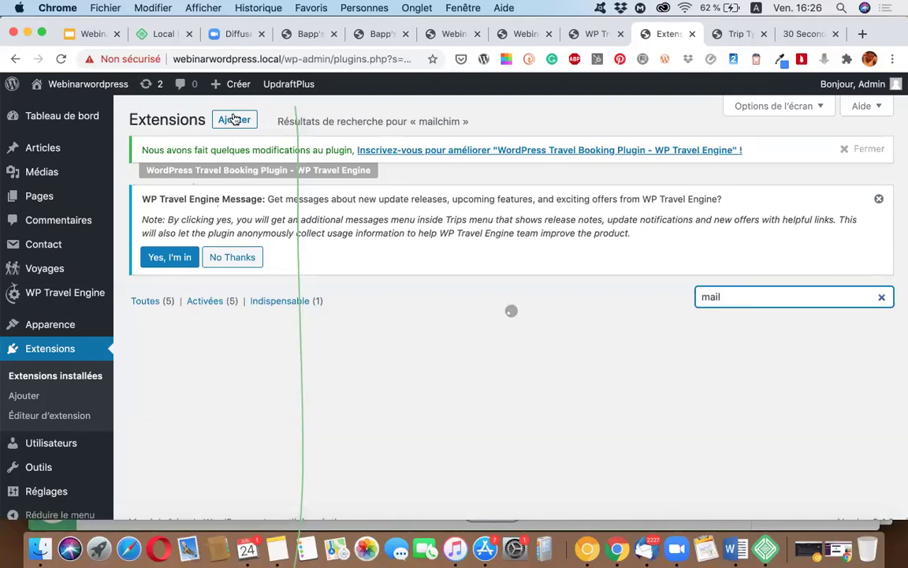
# Step: Search the Add Plugins directory for 'mailchimp', listing MC4WP among 822 results
pyautogui.click(234, 119)
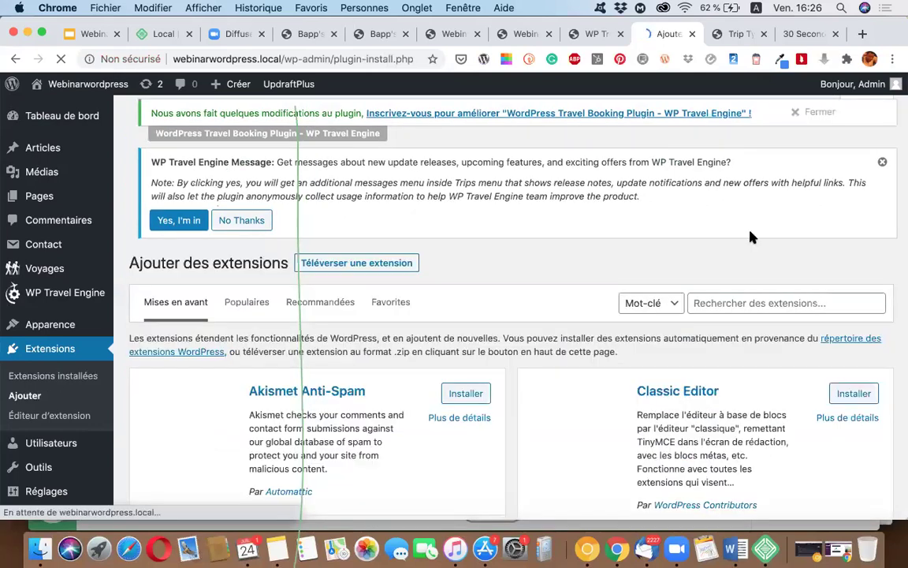
pyautogui.click(764, 305)
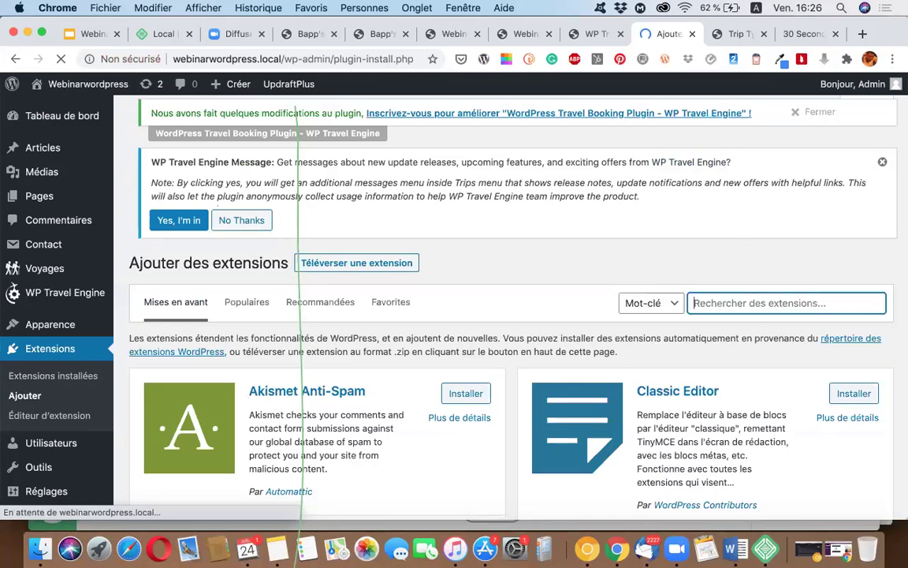
pyautogui.write('mail')
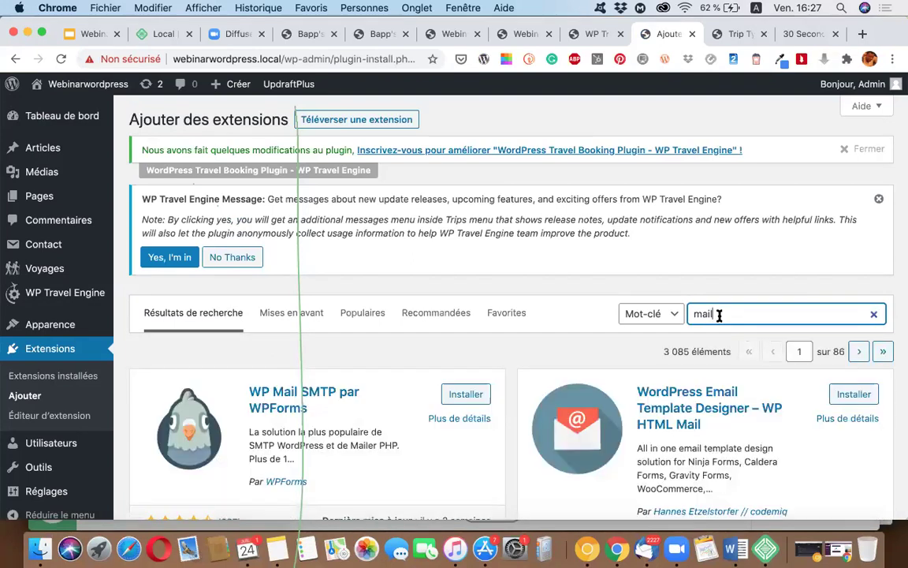
pyautogui.write('chimp')
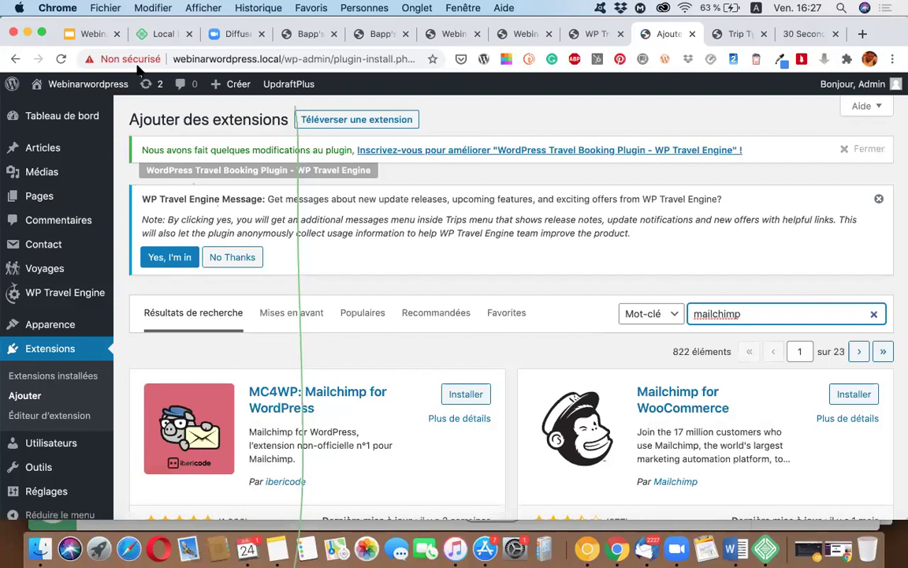
pyautogui.click(93, 34)
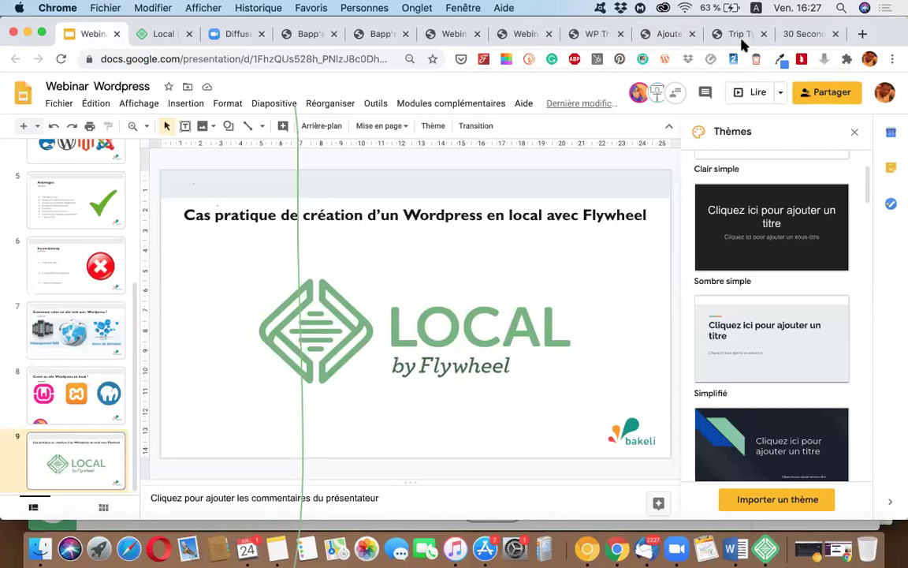
pyautogui.click(669, 35)
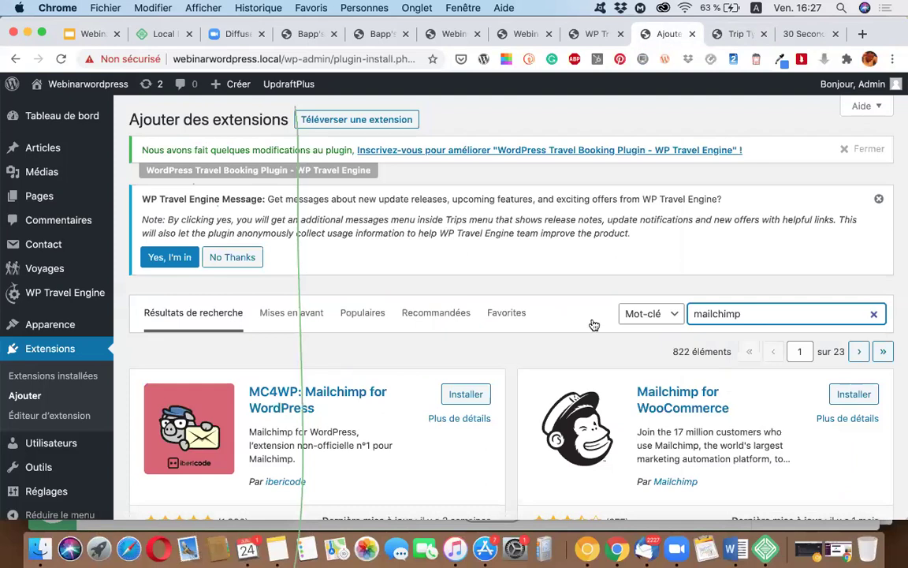
# Step: Install MC4WP: Mailchimp for WordPress from the search results
pyautogui.scroll(-5, 594, 325)
pyautogui.scroll(5, 594, 325)
pyautogui.scroll(-1, 422, 366)
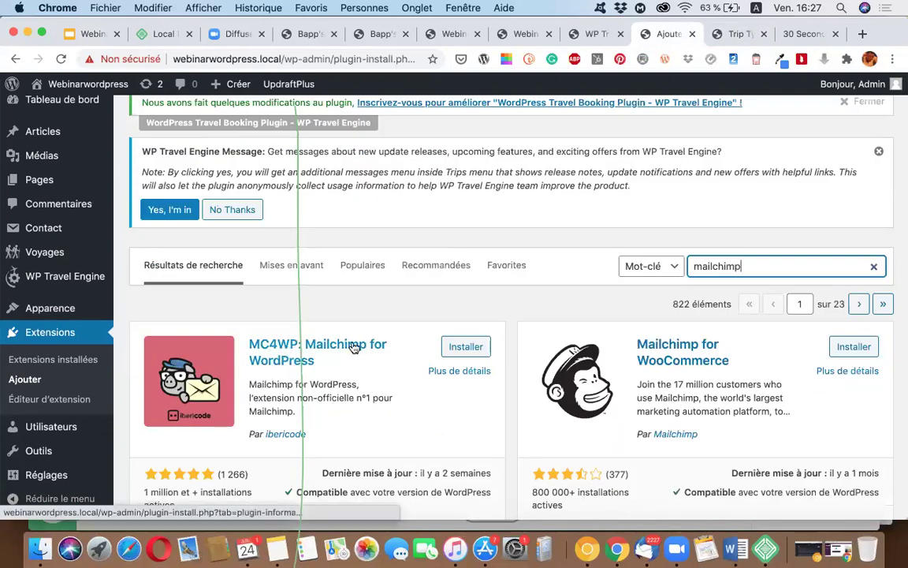
pyautogui.click(463, 348)
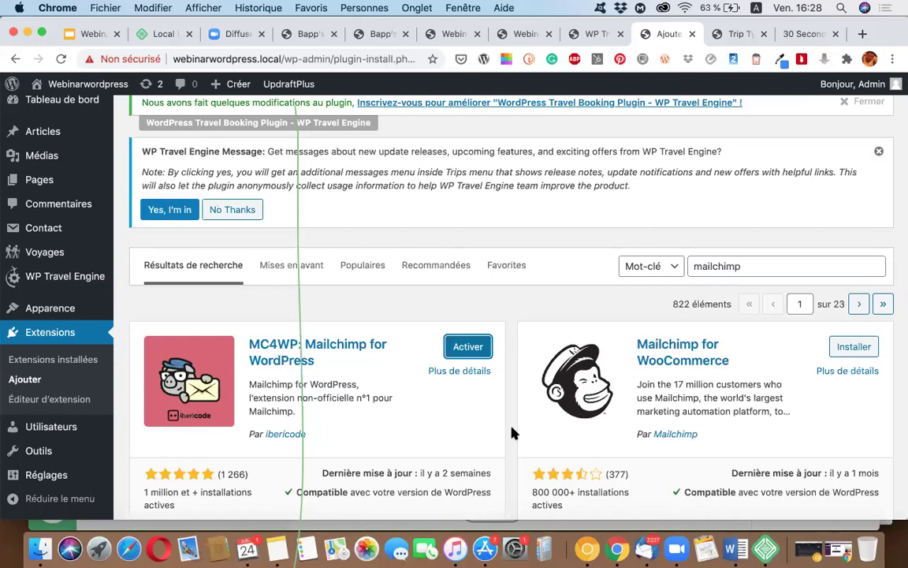
# Step: Activate MC4WP, check it in the installed extensions list, and switch to the Local app
pyautogui.click(469, 347)
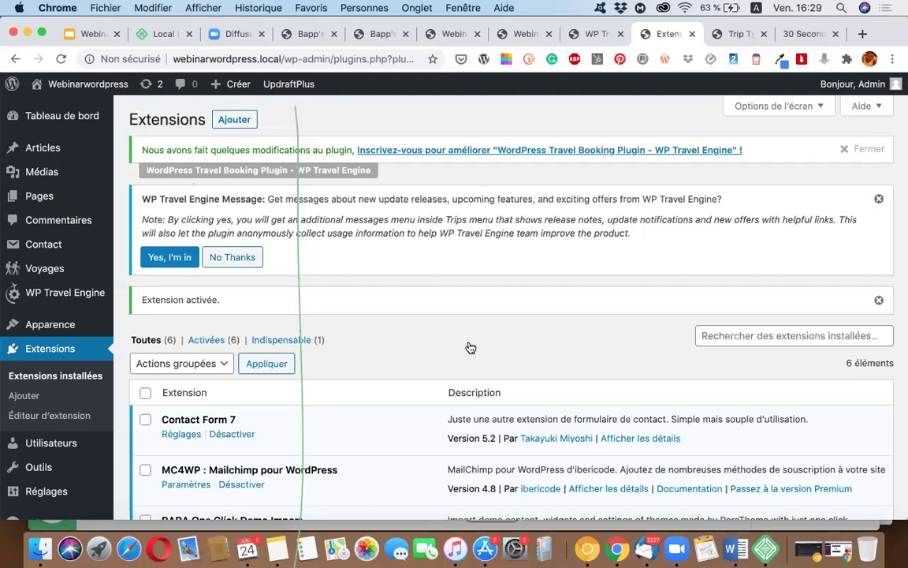
pyautogui.scroll(-5, 471, 348)
pyautogui.scroll(2, 471, 348)
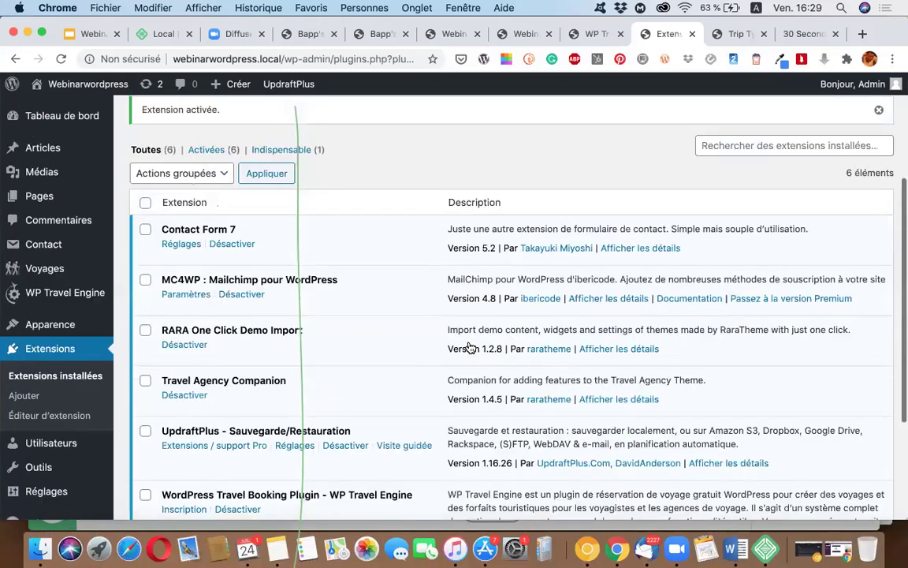
pyautogui.scroll(3, 470, 348)
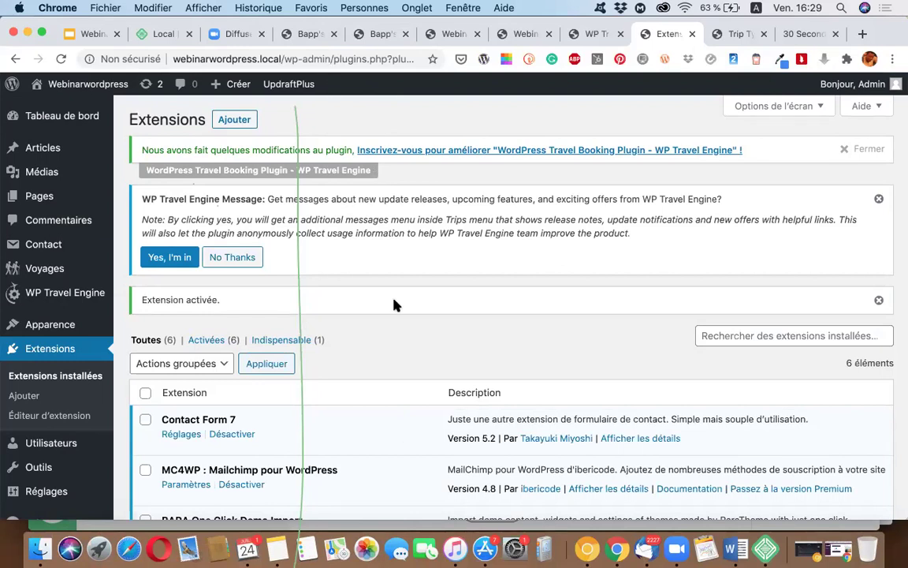
pyautogui.scroll(-5, 395, 304)
pyautogui.scroll(2, 395, 305)
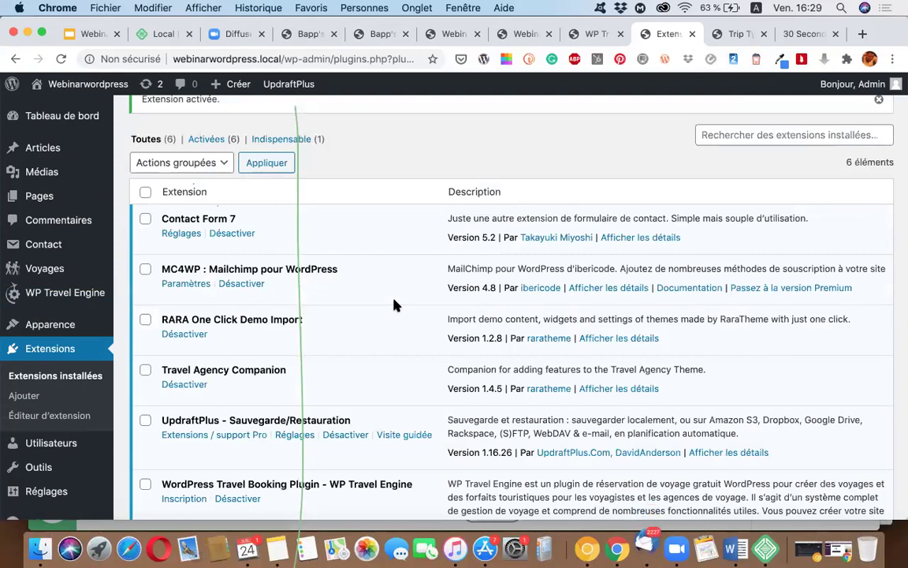
pyautogui.scroll(-5, 394, 305)
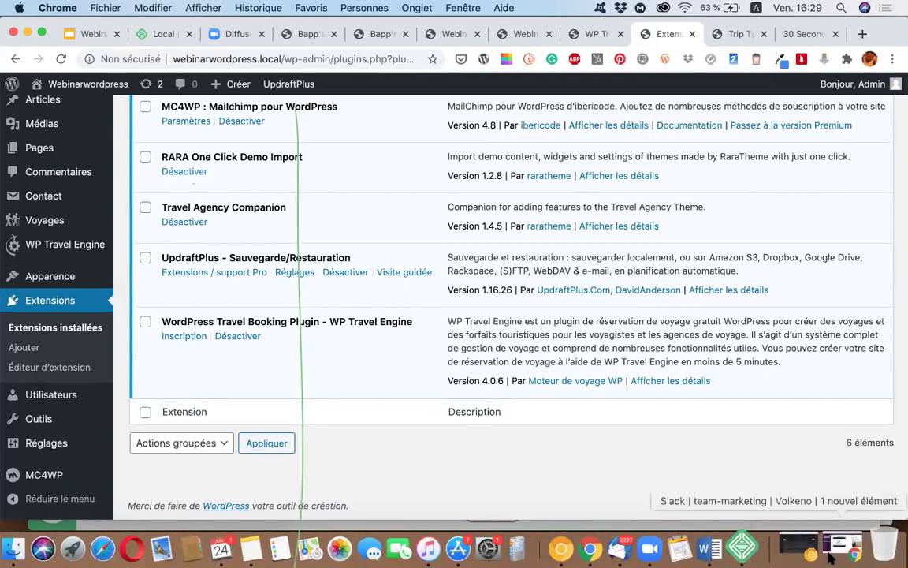
pyautogui.click(767, 533)
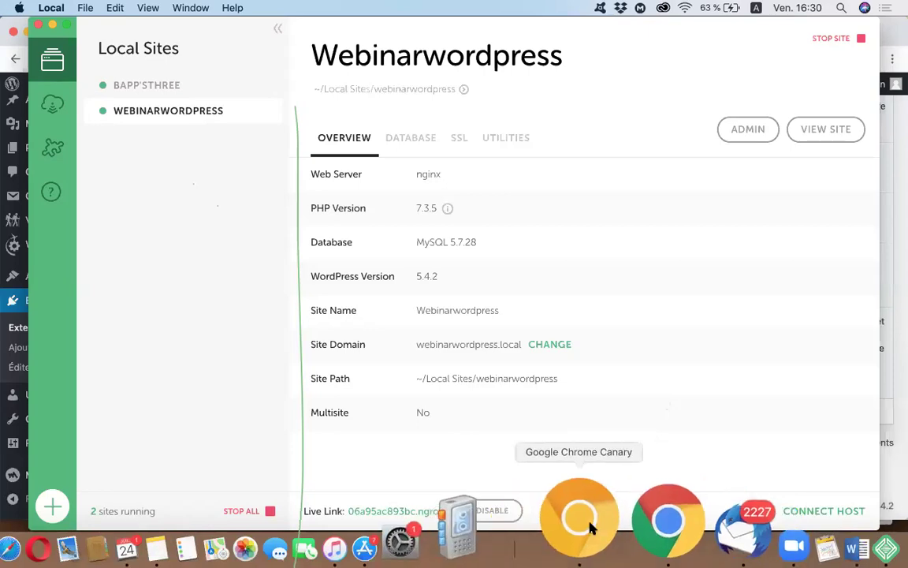
# Step: Bring the main Chrome window forward, jump to its last tab, and open a new tab
pyautogui.click(591, 525)
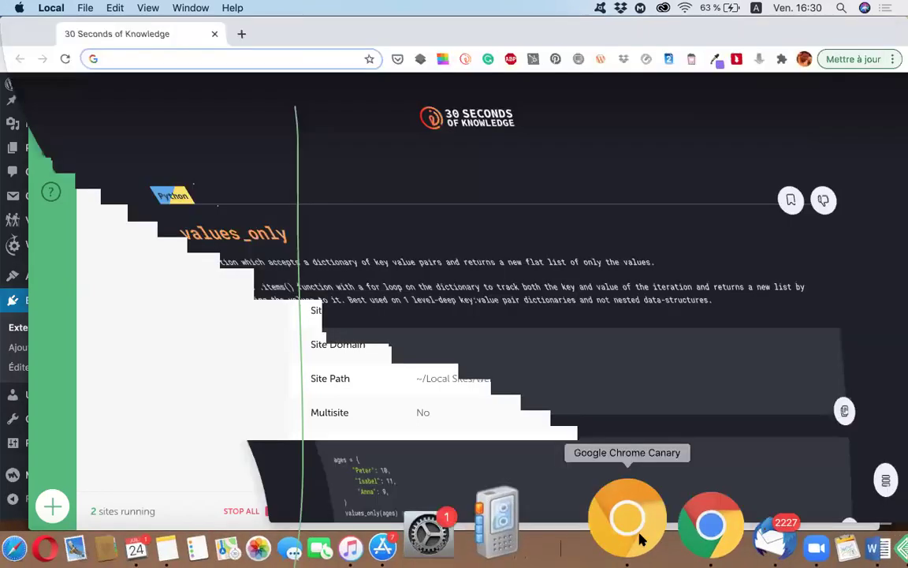
pyautogui.click(634, 521)
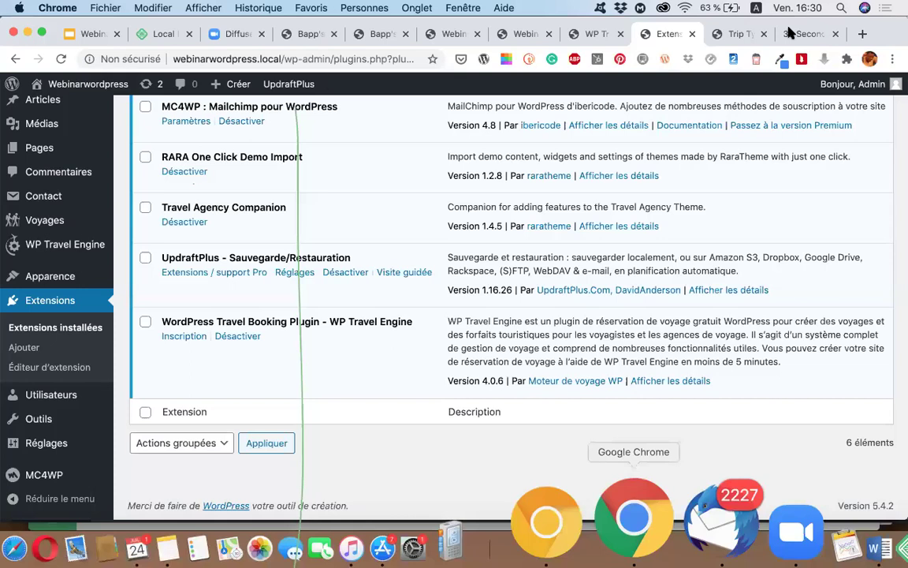
pyautogui.press('super+9')
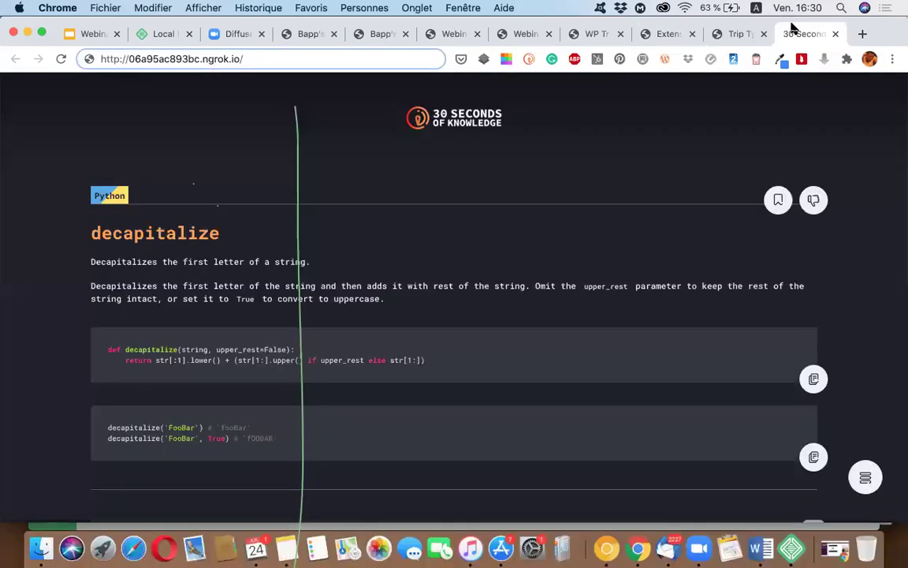
pyautogui.click(865, 35)
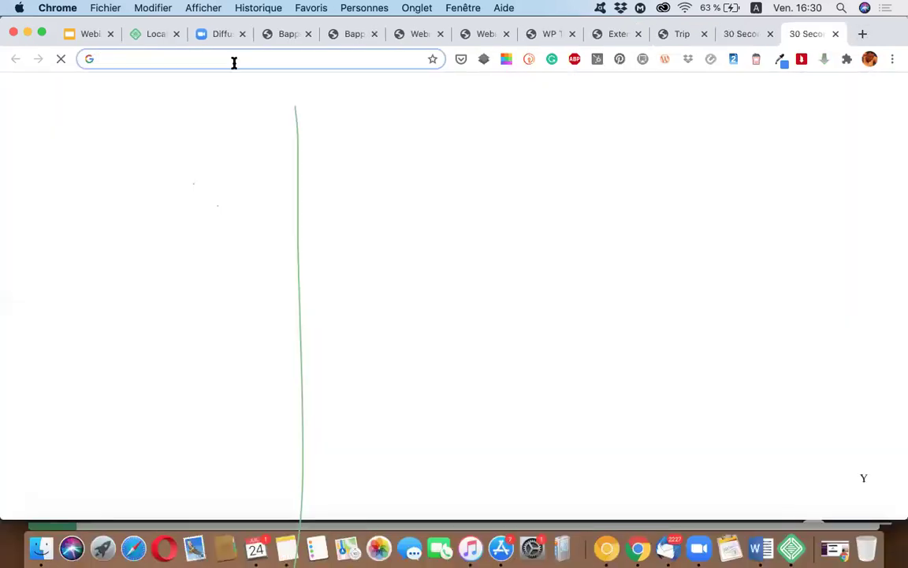
# Step: Load the localwp.com website in Chrome
pyautogui.click(233, 61)
pyautogui.write('loc')
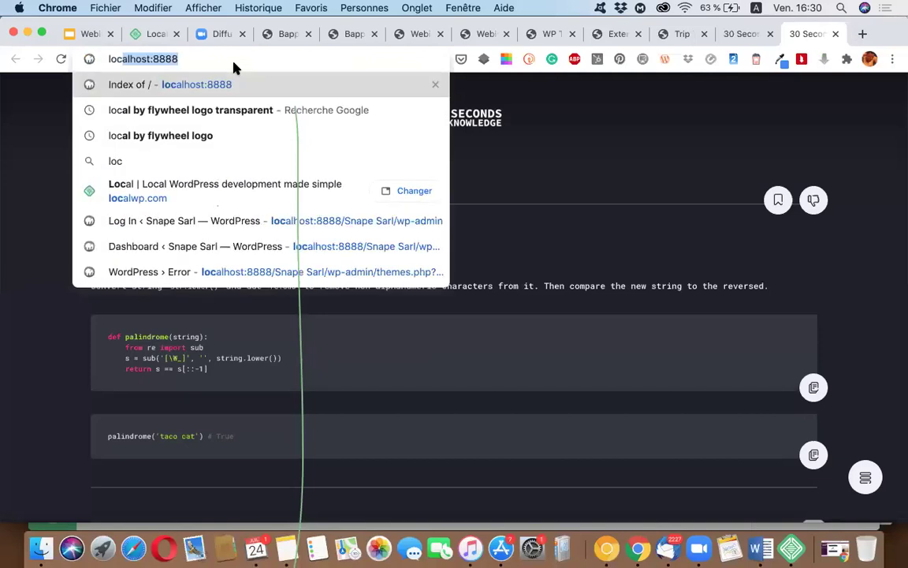
pyautogui.write('alw')
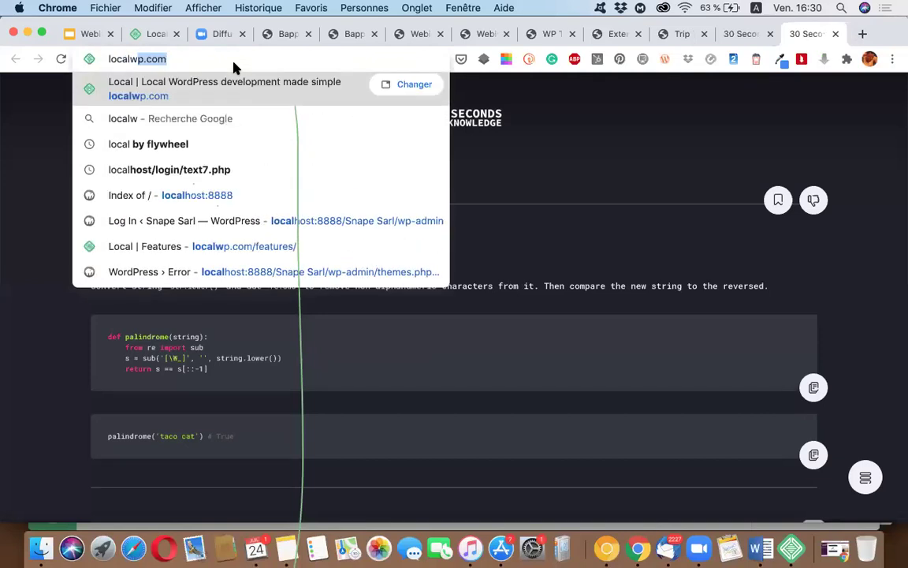
pyautogui.write('p.com')
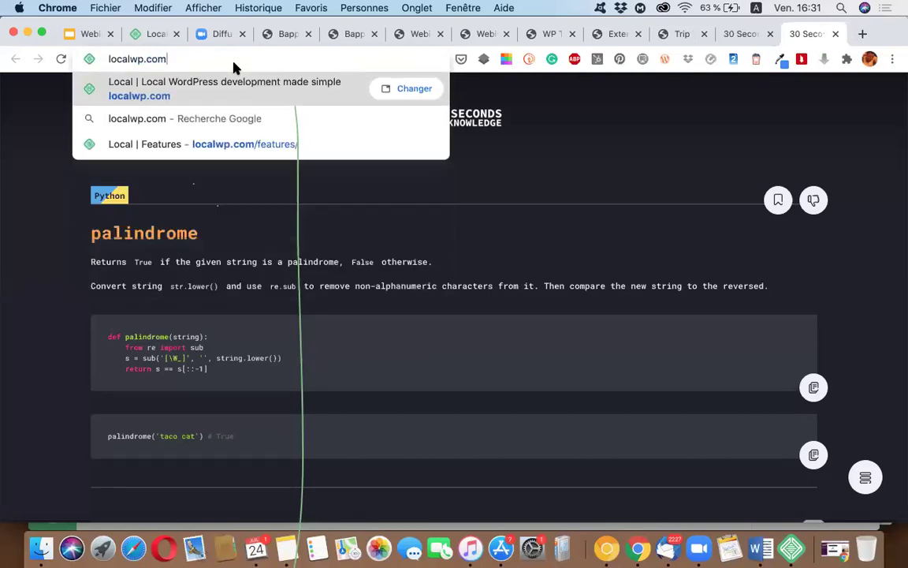
pyautogui.press('Return')
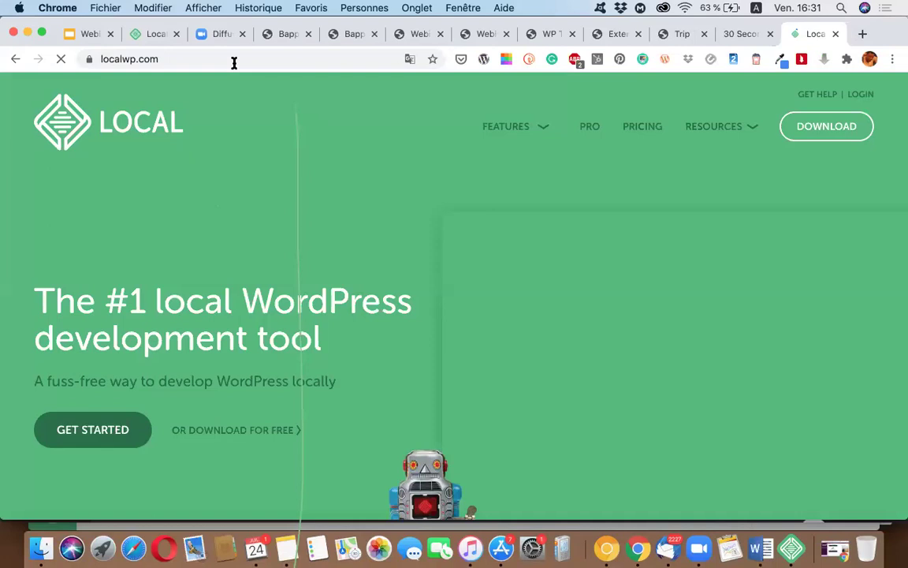
pyautogui.scroll(-3, 818, 130)
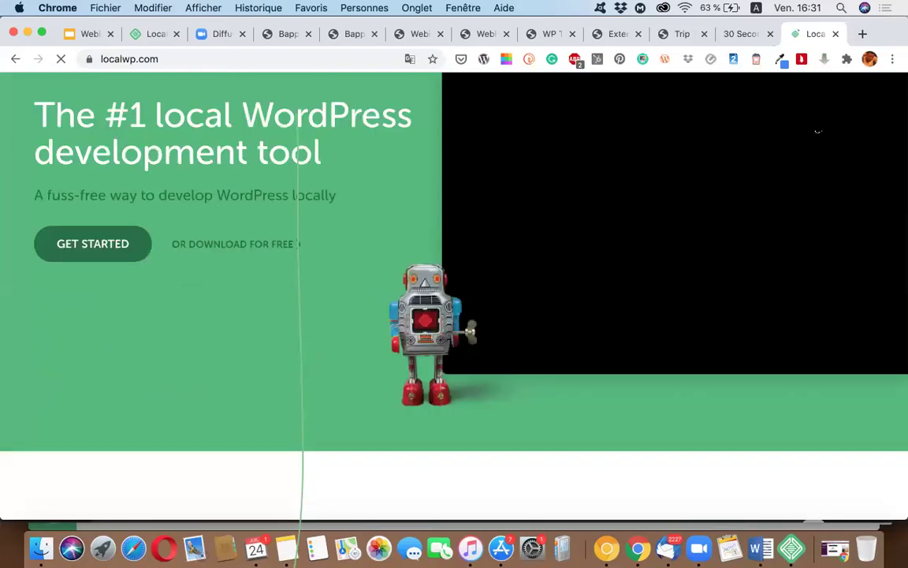
pyautogui.scroll(3, 771, 184)
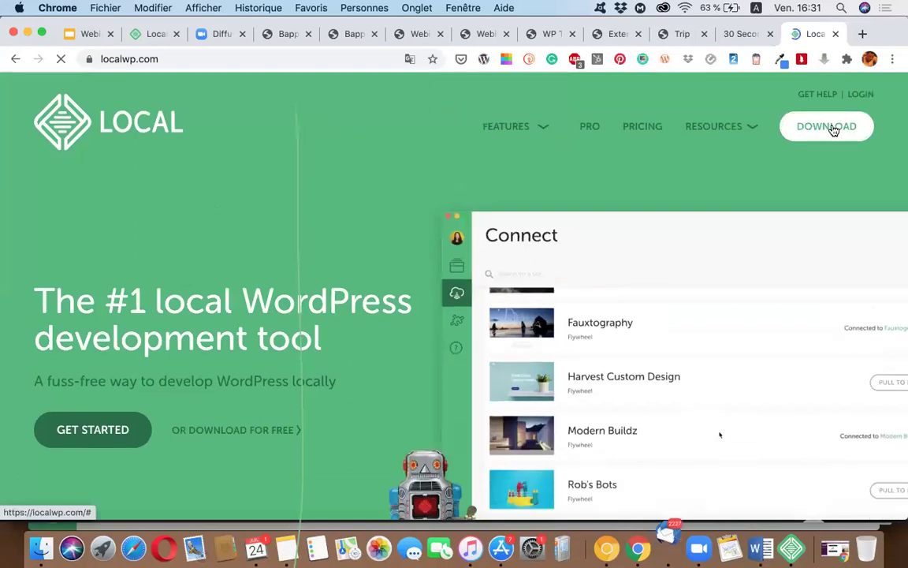
# Step: Open the Download Local form with Mac as the platform, then return to the Local app
pyautogui.click(826, 127)
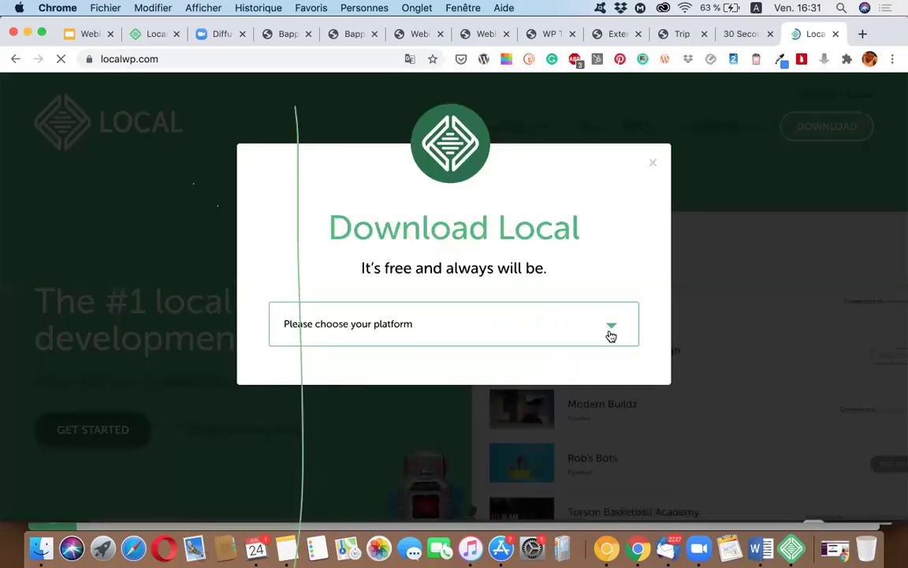
pyautogui.click(608, 328)
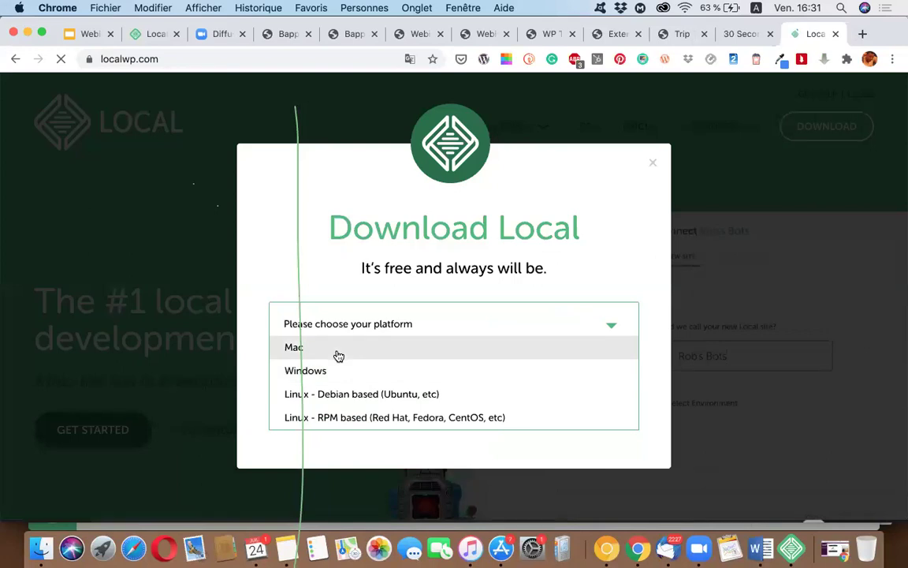
pyautogui.click(338, 355)
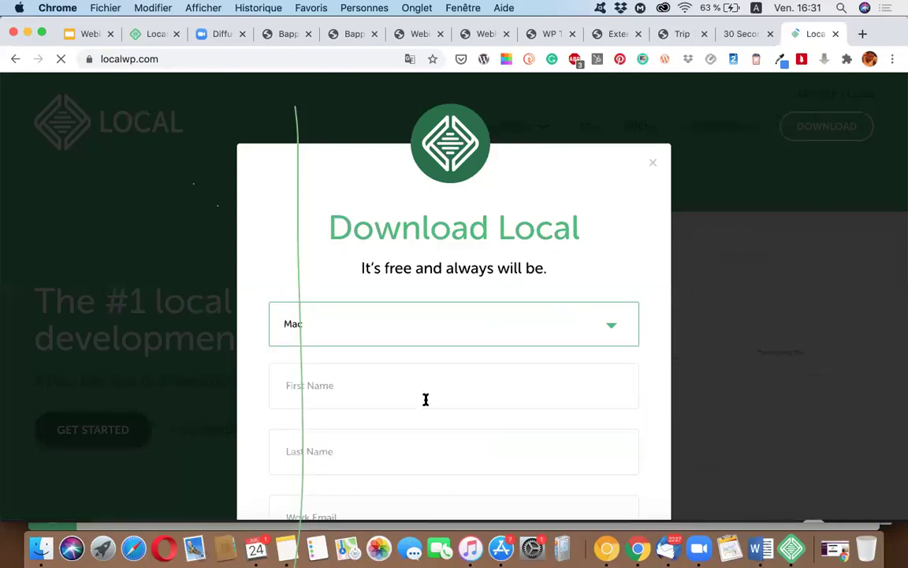
pyautogui.scroll(-3, 425, 400)
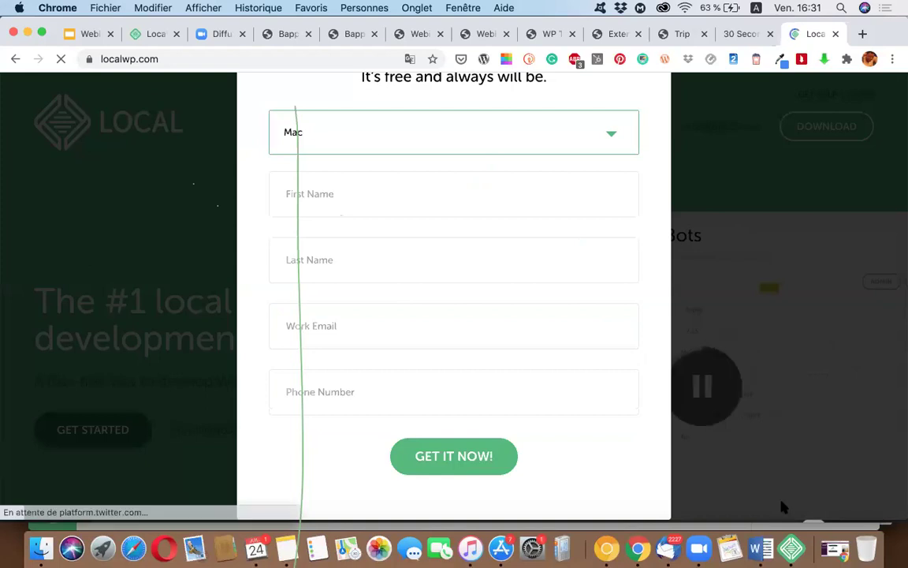
pyautogui.click(791, 544)
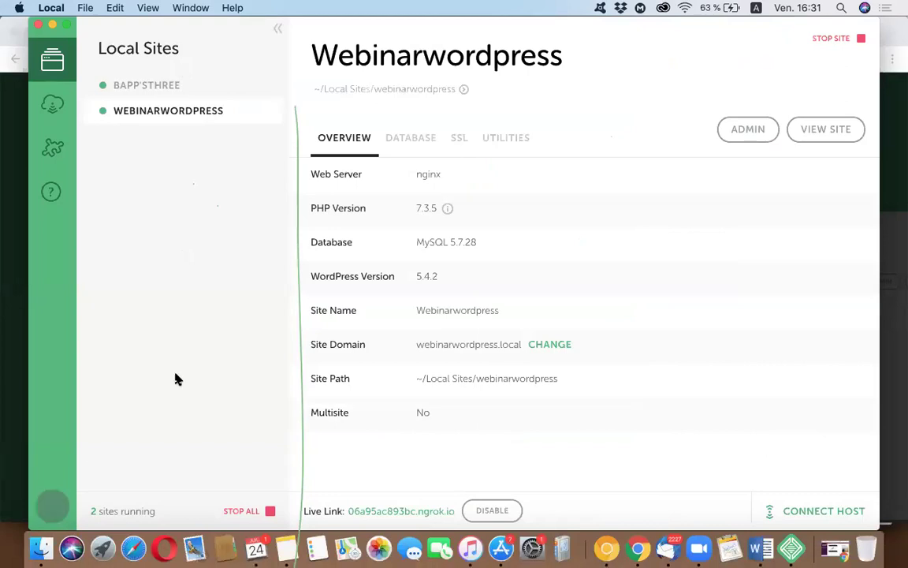
# Step: Add a new Local site named 'Webinar'
pyautogui.click(49, 507)
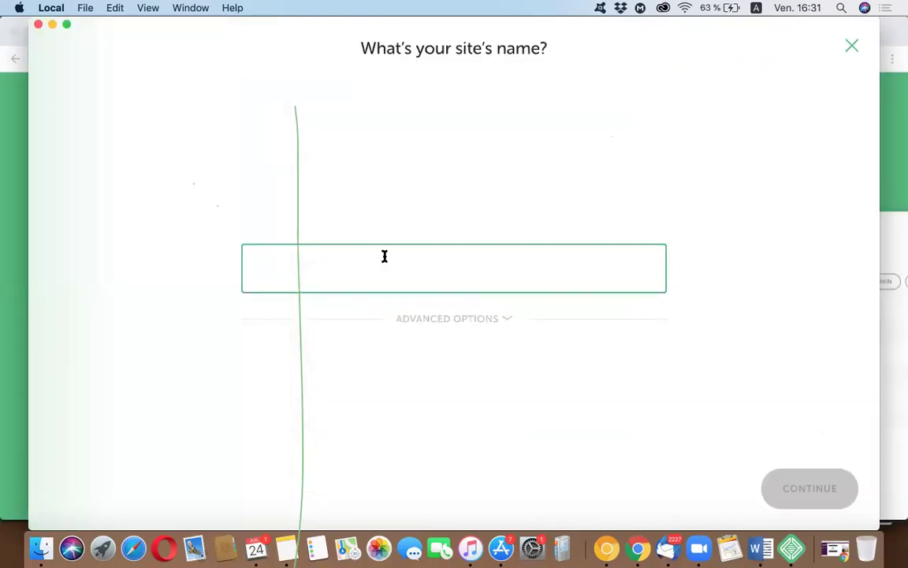
pyautogui.write('Webina')
pyautogui.click(504, 227)
pyautogui.click(483, 272)
pyautogui.write('r')
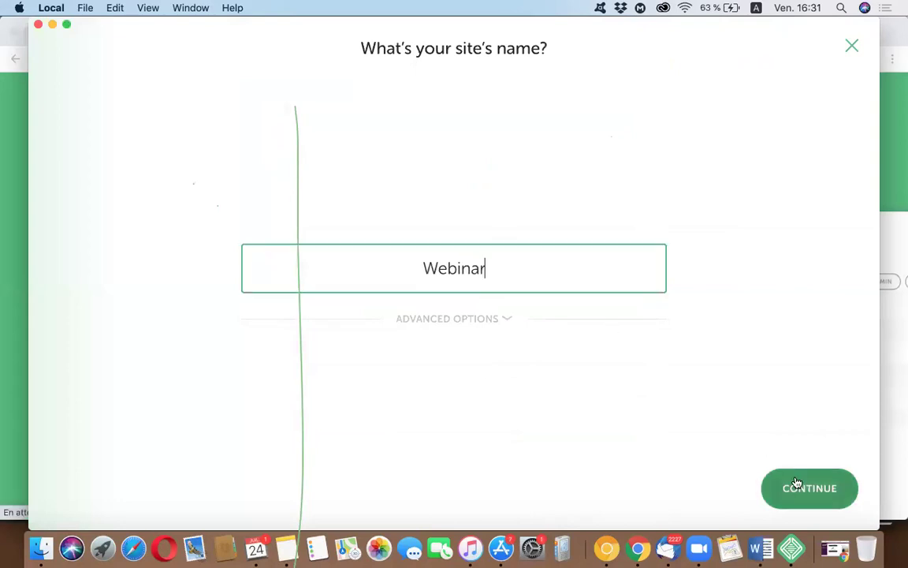
pyautogui.click(801, 488)
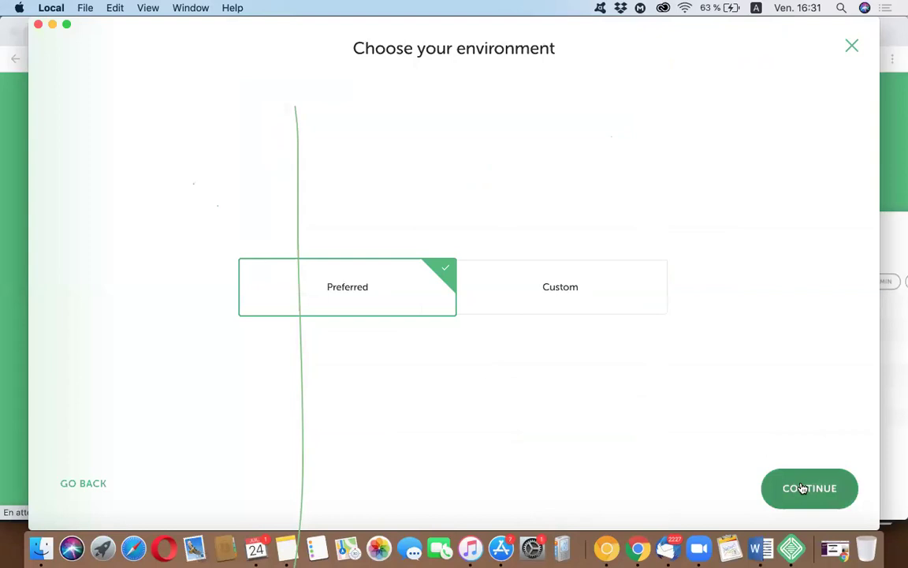
# Step: Use a custom environment with PHP 7.3.5 and MySQL 8.0.16 for the site
pyautogui.click(566, 273)
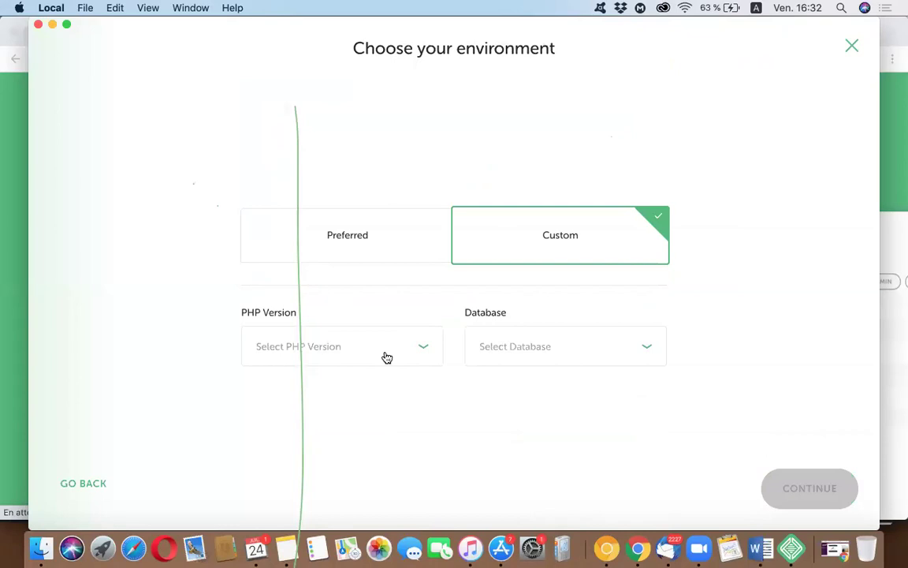
pyautogui.click(415, 347)
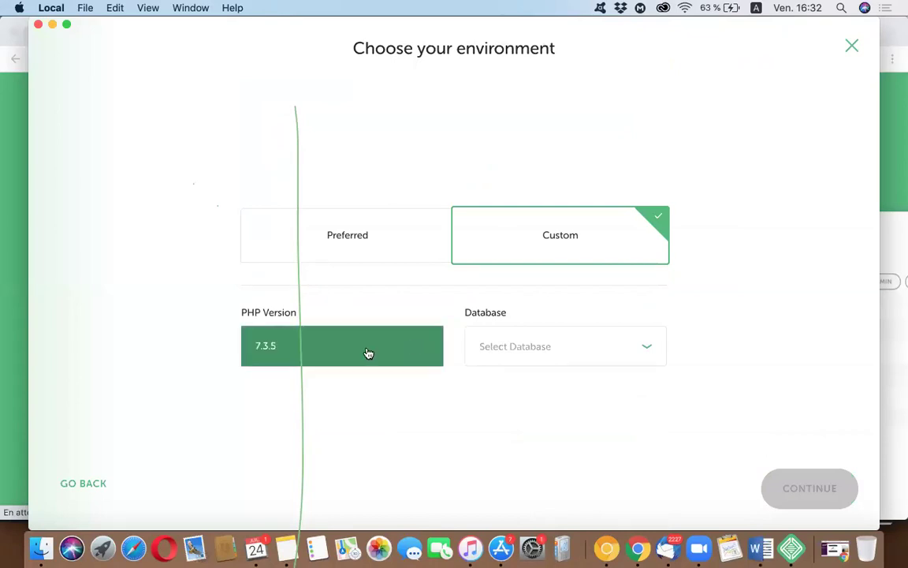
pyautogui.click(368, 353)
pyautogui.click(637, 345)
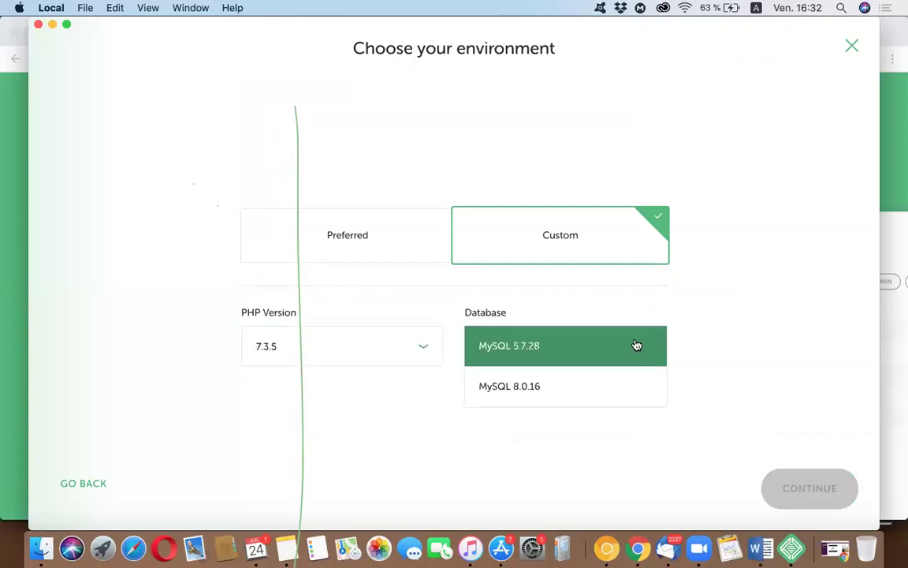
pyautogui.click(616, 385)
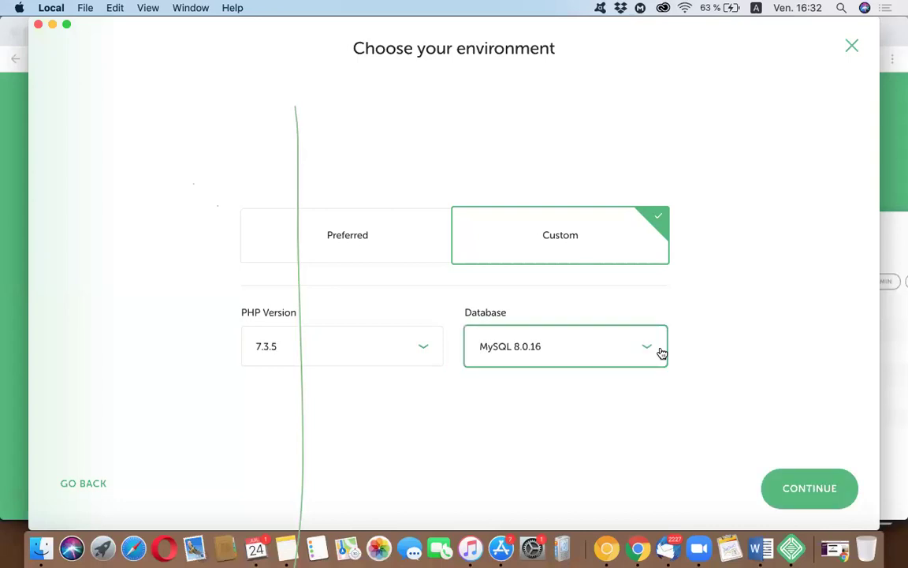
pyautogui.click(800, 487)
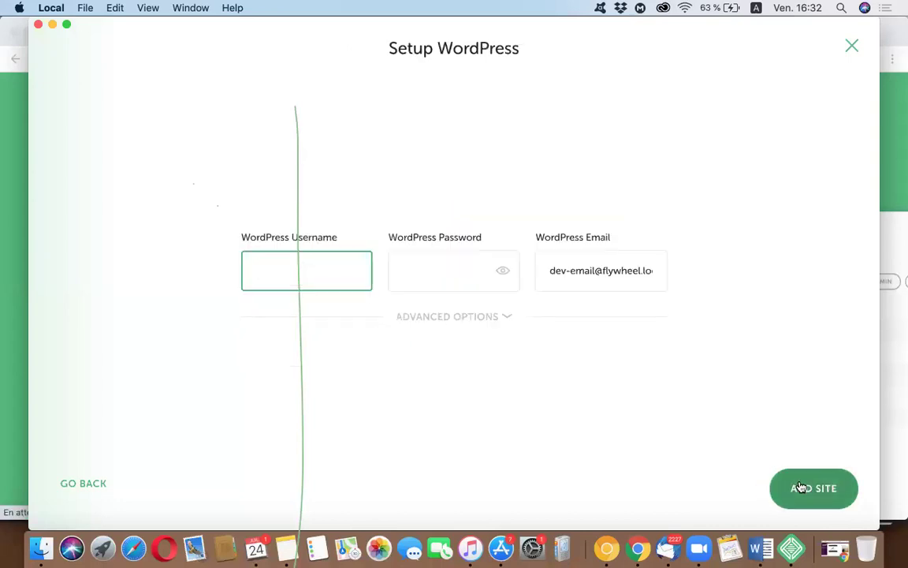